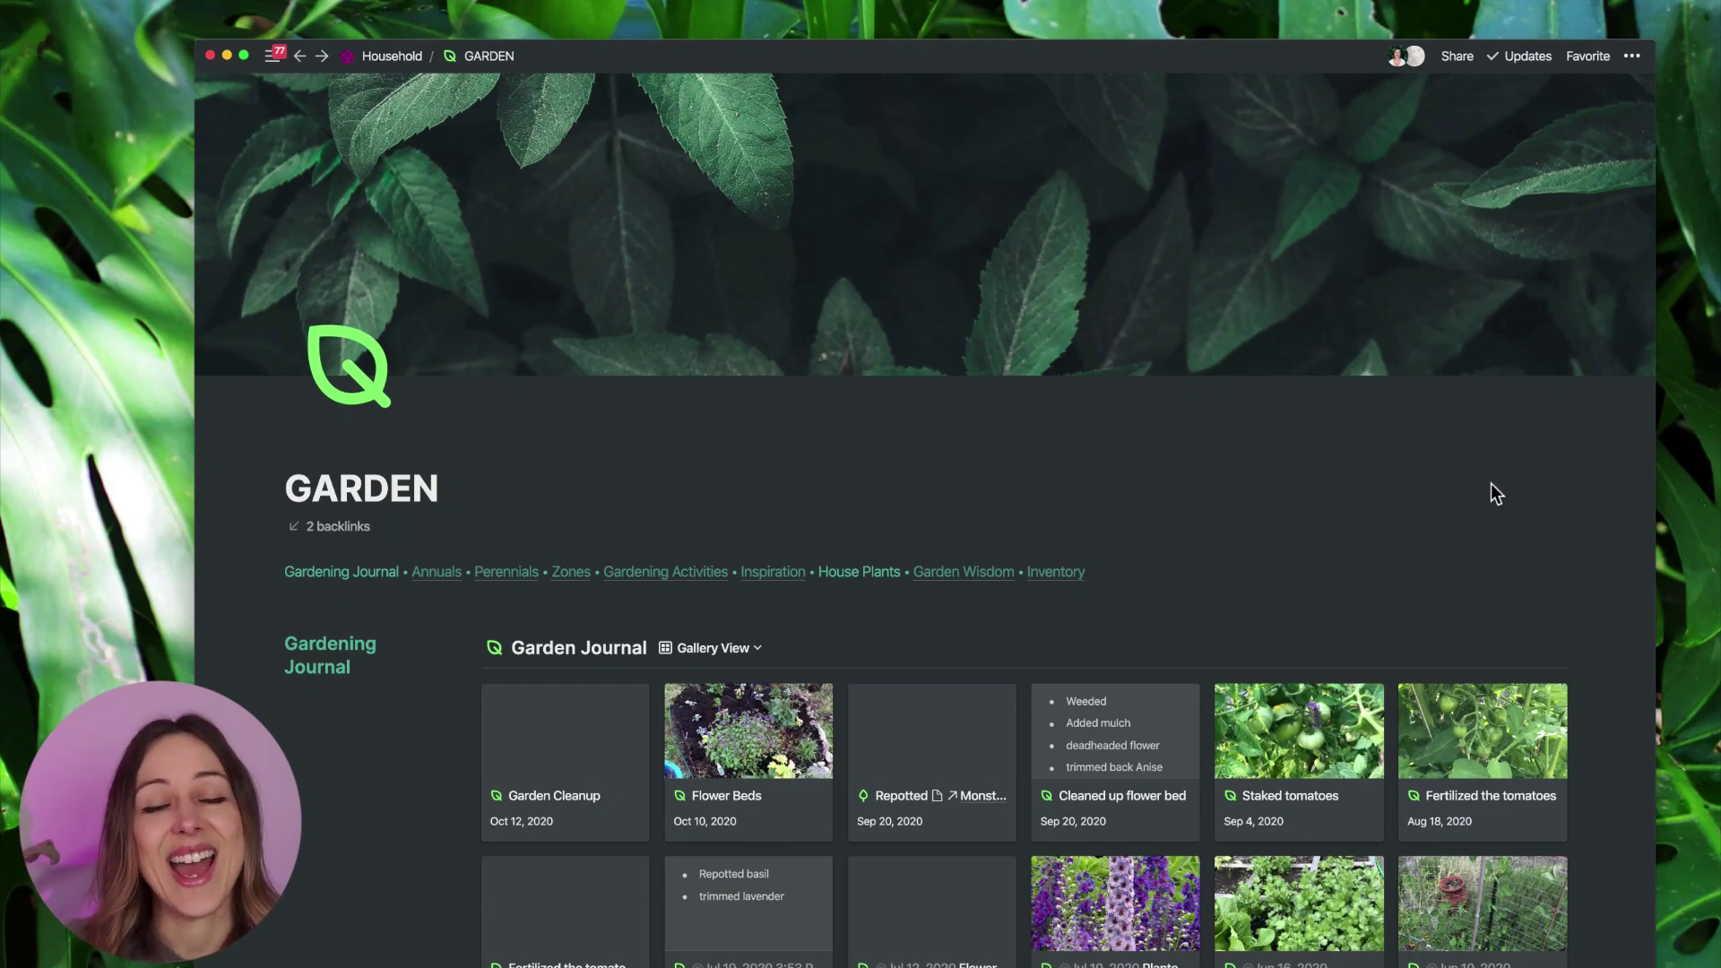
Open the Flower Beds entry in the Garden Journal gallery, review its properties and photo, and close it.
scroll(1492, 485, "down", 2)
scroll(1490, 483, "down", 6)
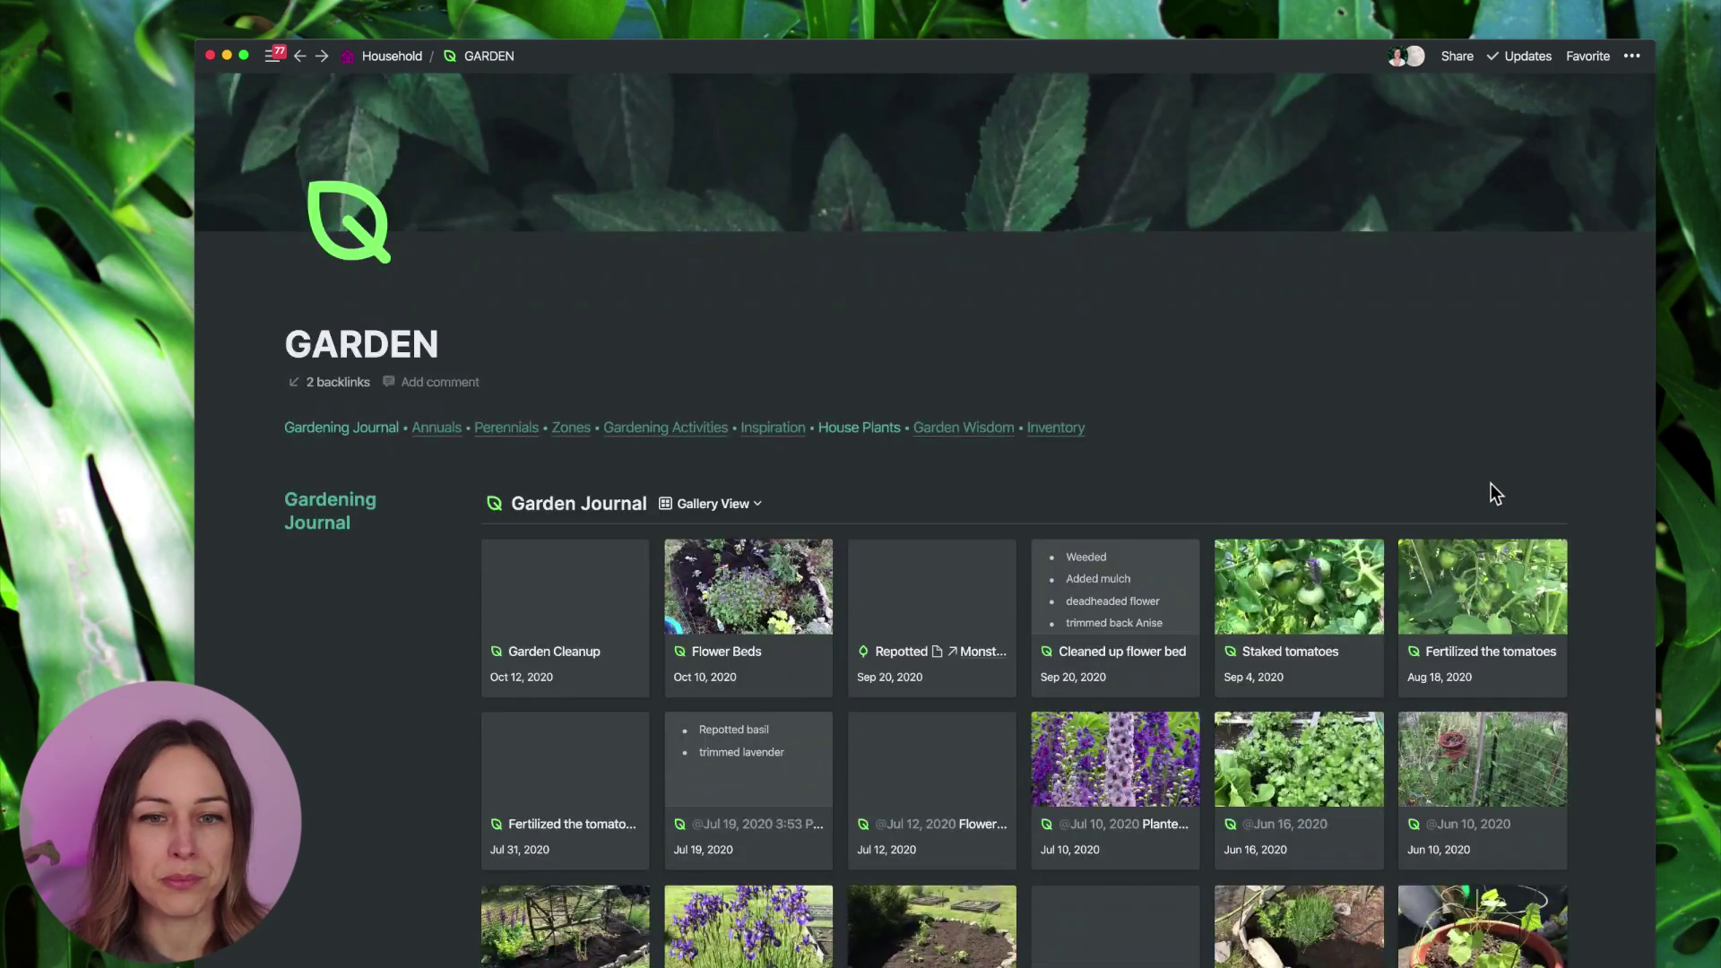
scroll(1492, 489, "down", 3)
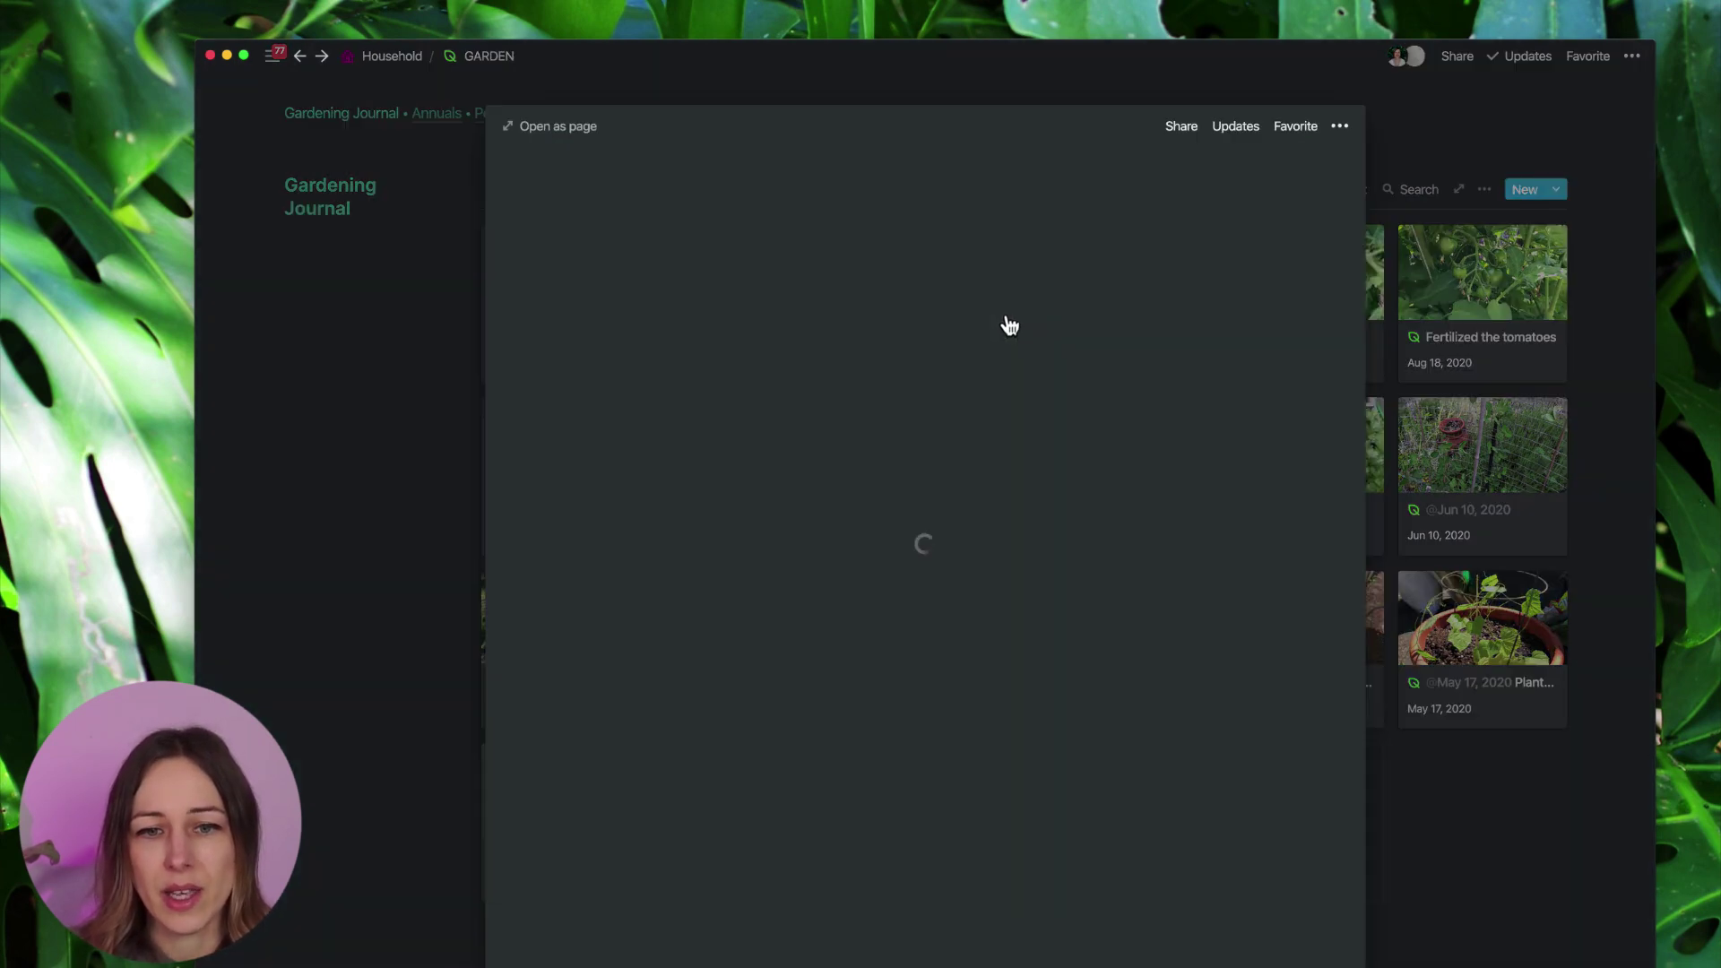
scroll(1079, 355, "down", 1)
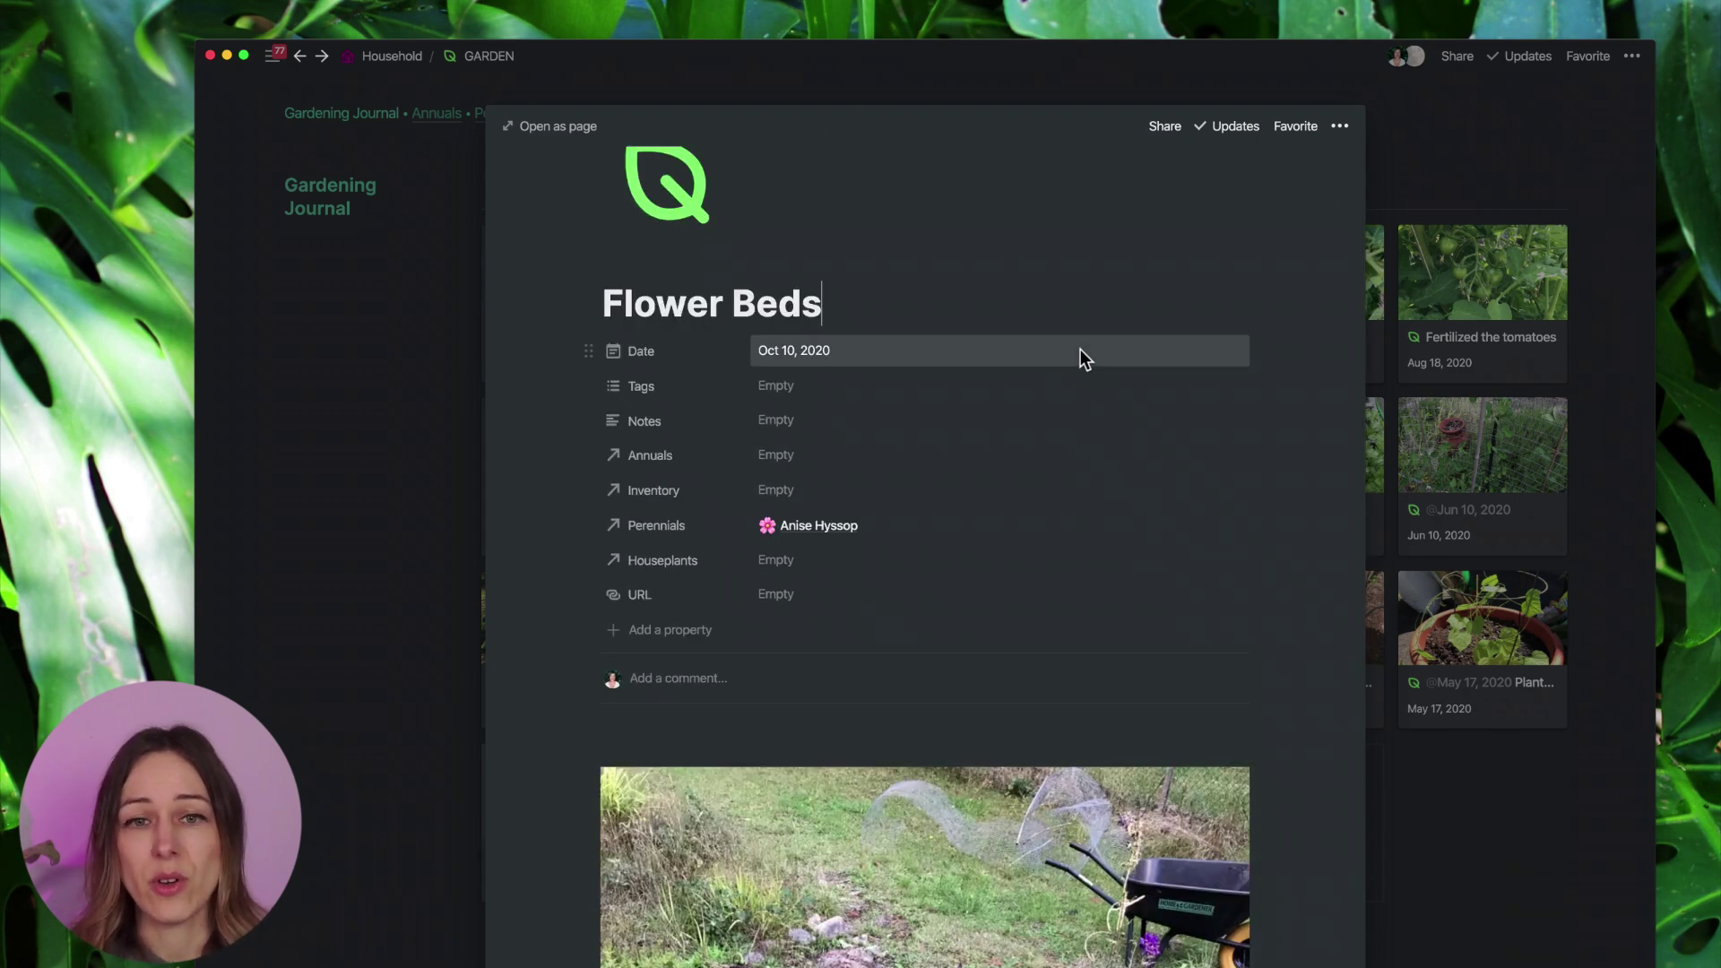
scroll(1236, 363, "down", 10)
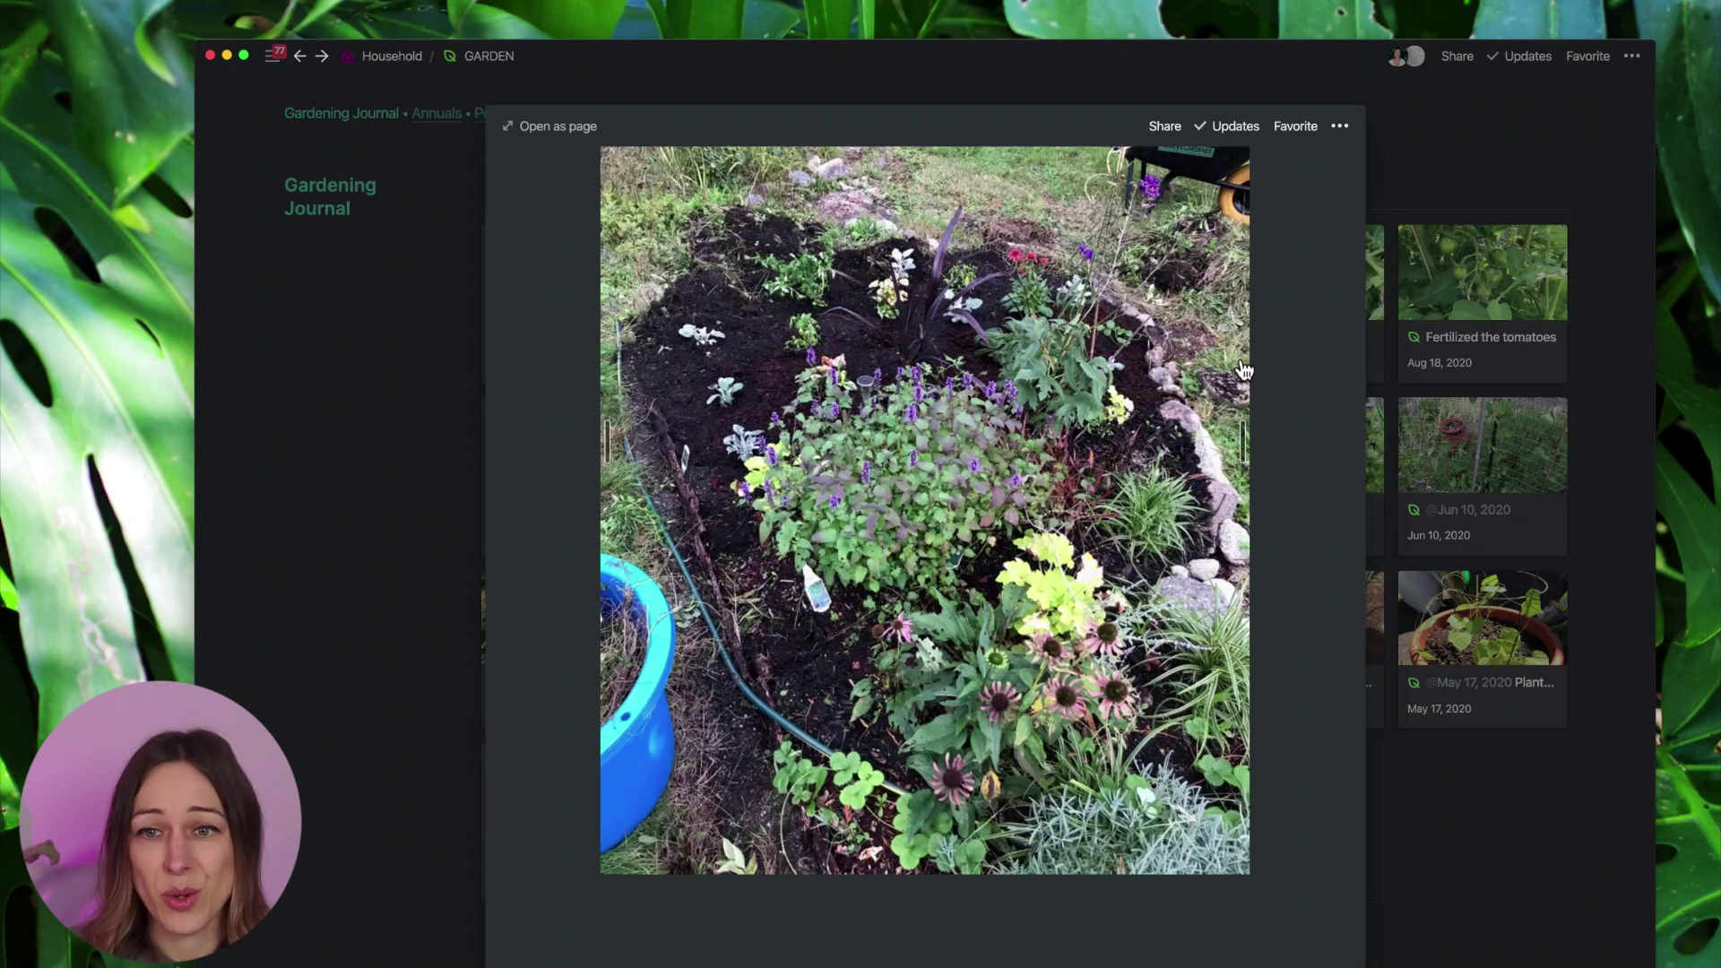
left_click(1392, 194)
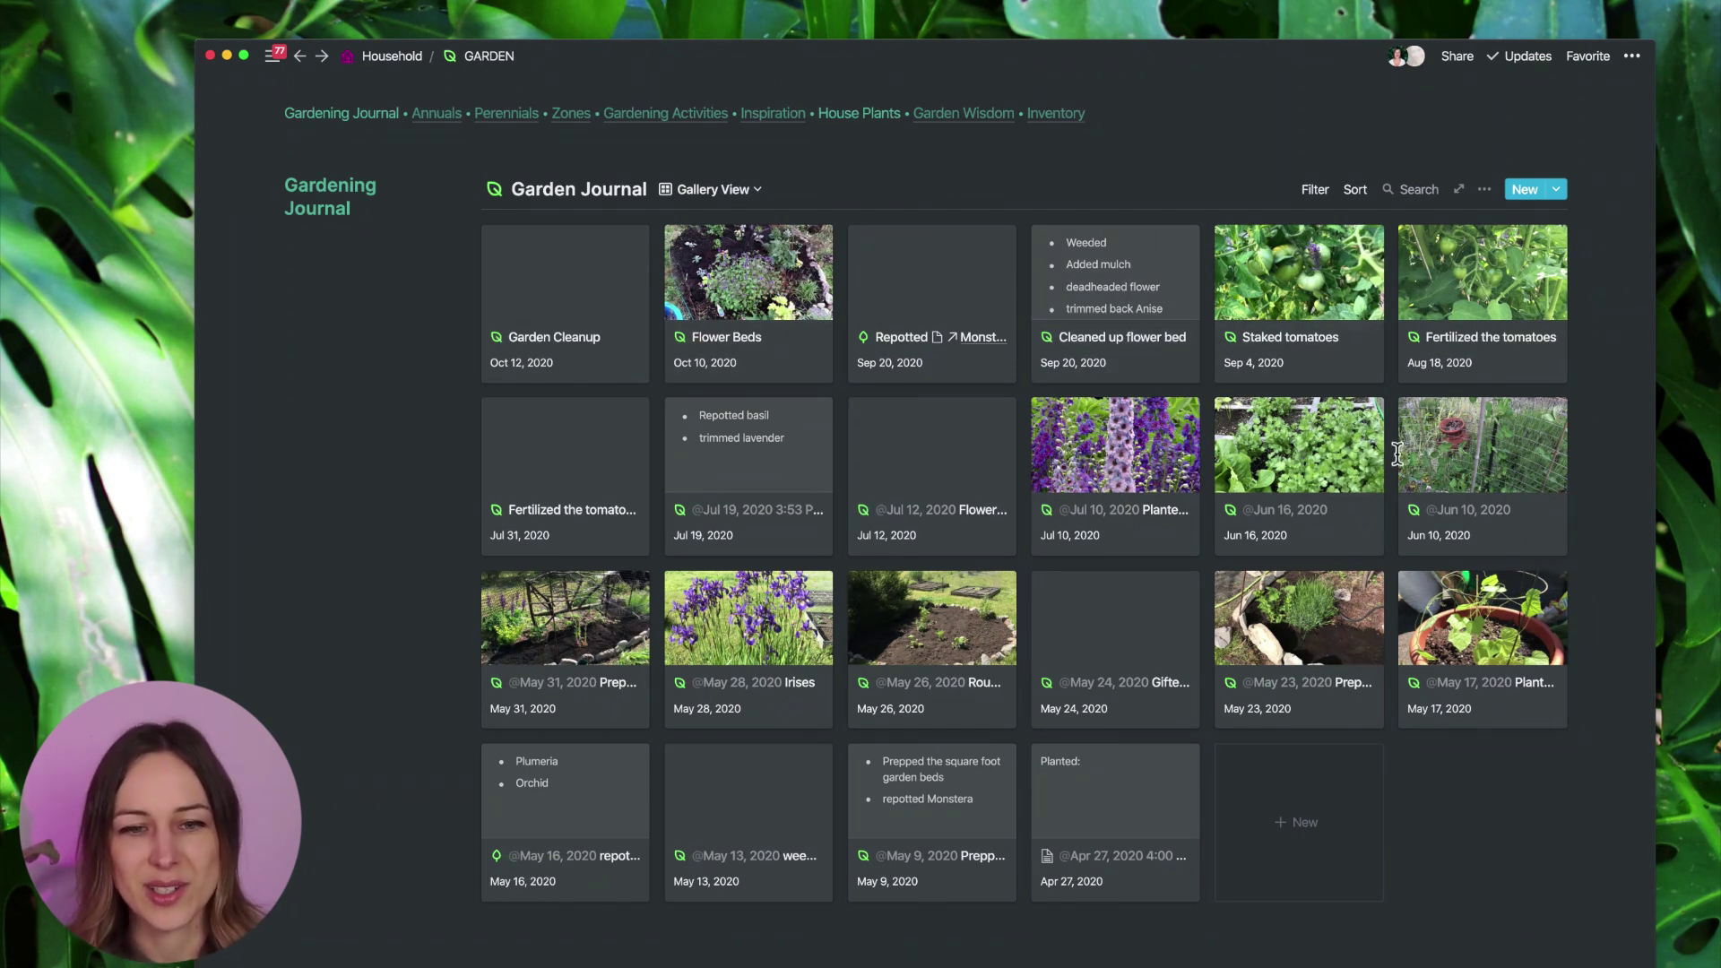
Open the May 31, 2020 Prepped Side Gardens journal entry, look through its properties and photos, and close it.
left_click(599, 629)
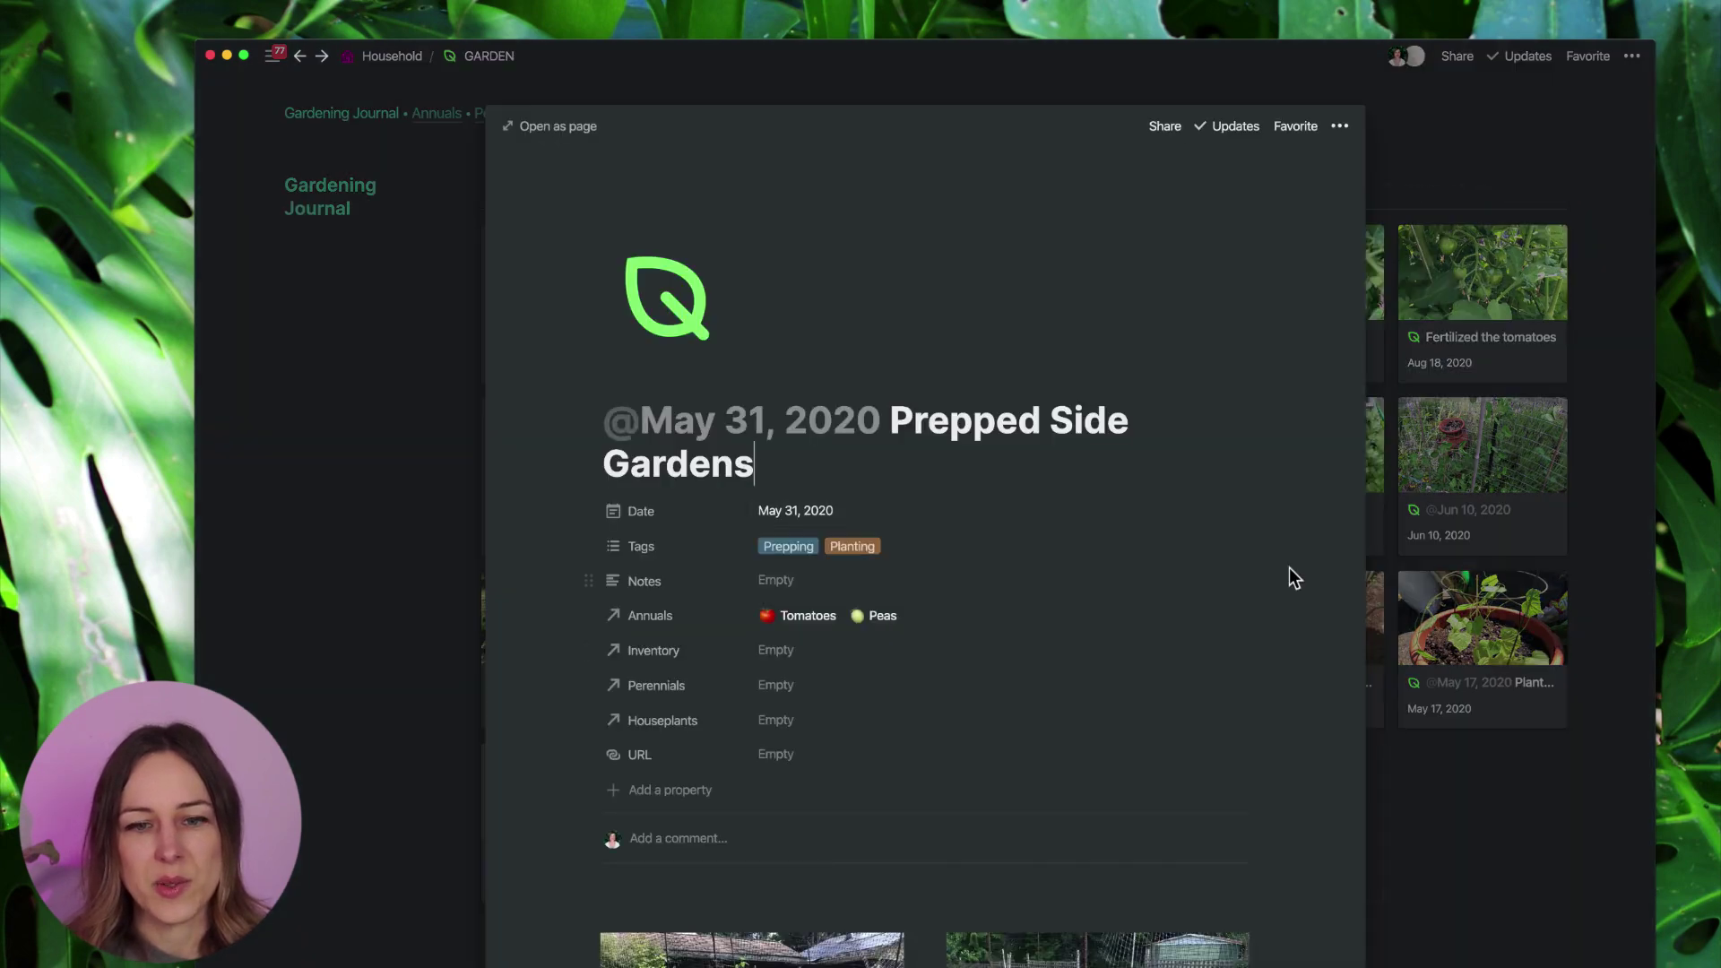
scroll(1289, 567, "down", 10)
scroll(1288, 562, "down", 10)
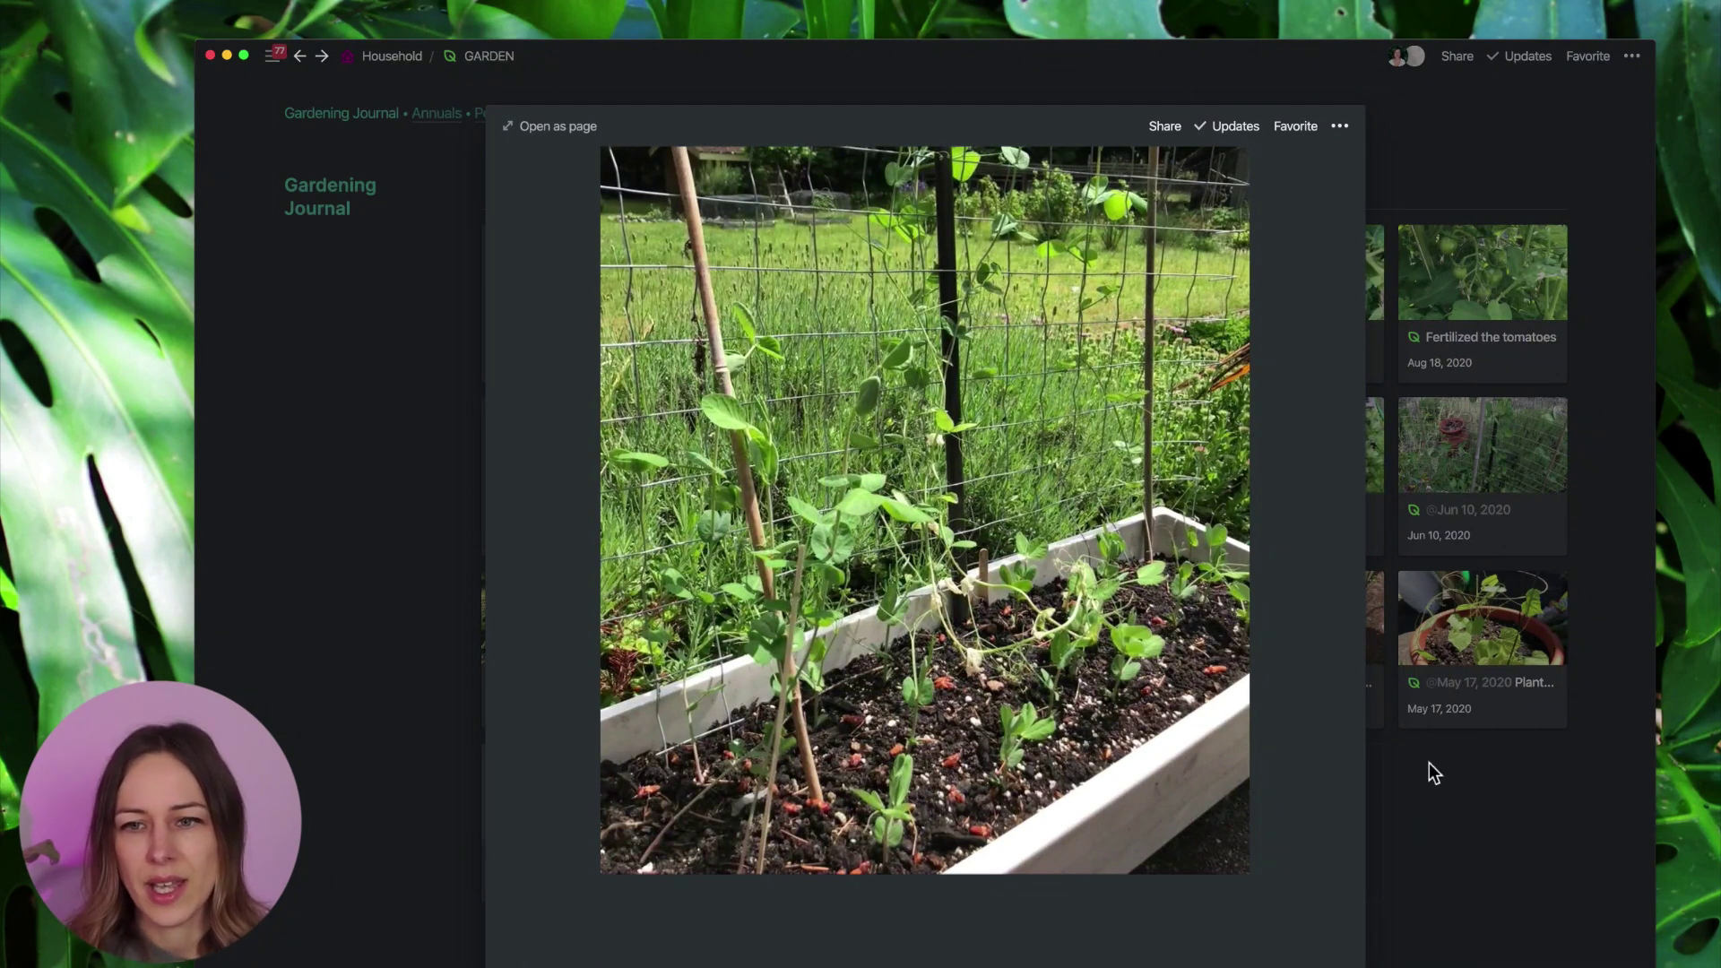
left_click(1444, 469)
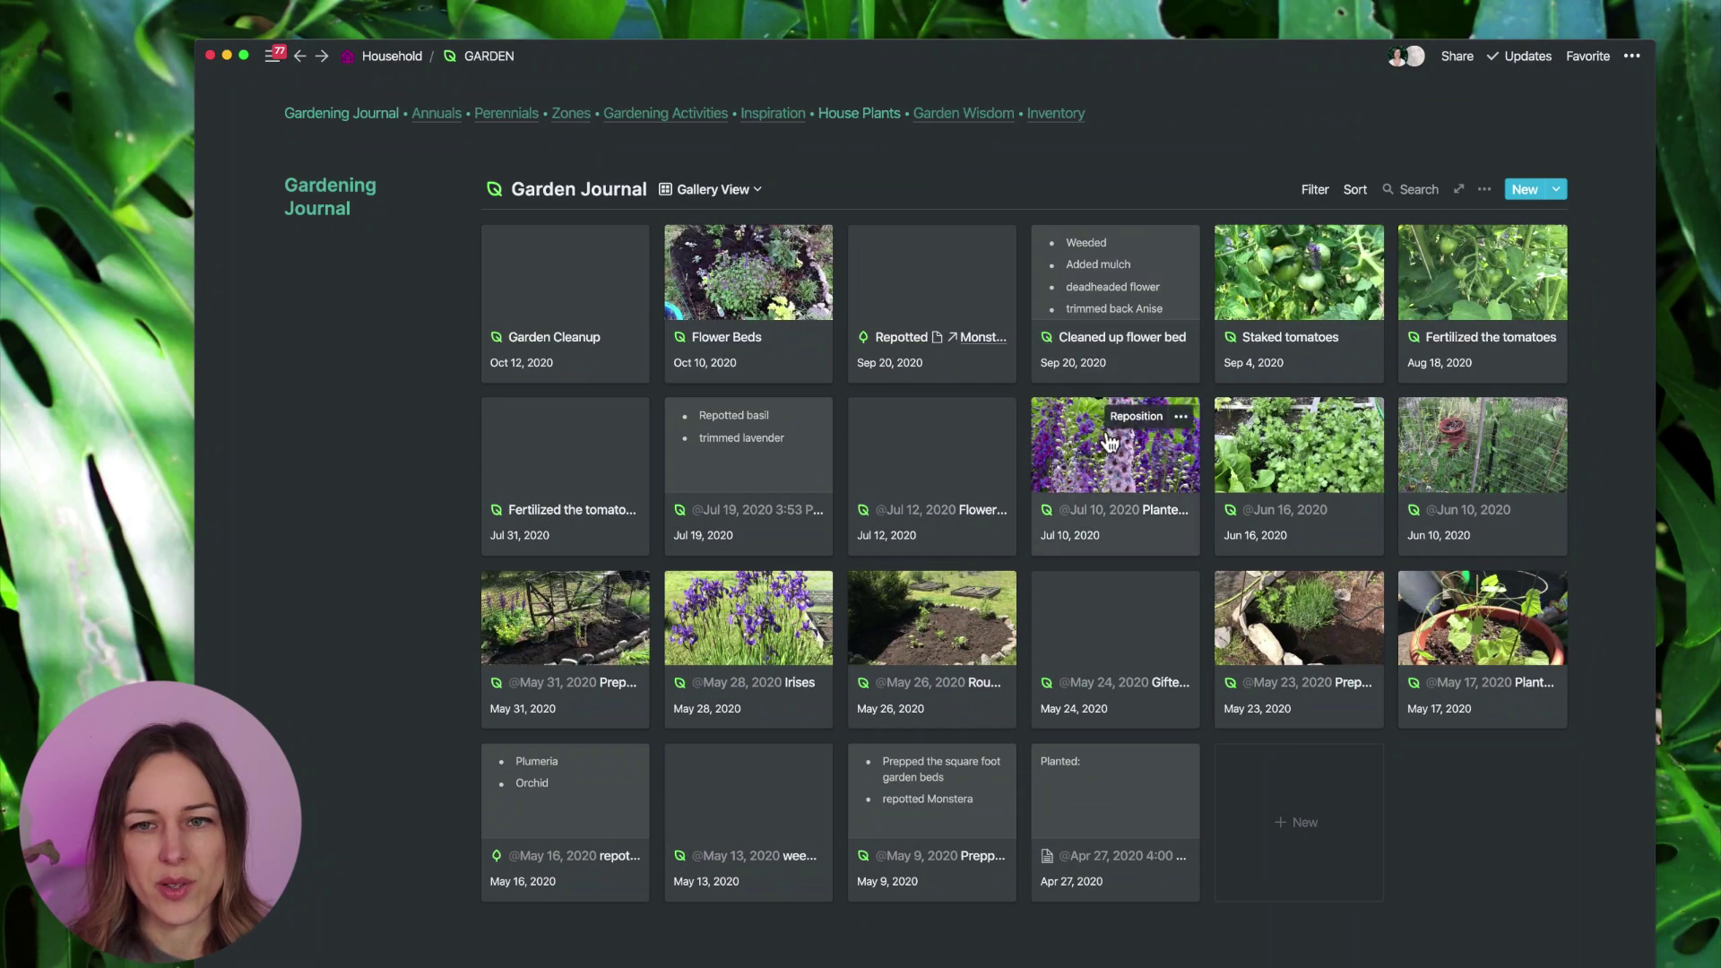
Open the Staked tomatoes journal entry, view its properties and photo, and return to the Garden Journal gallery.
left_click(1288, 298)
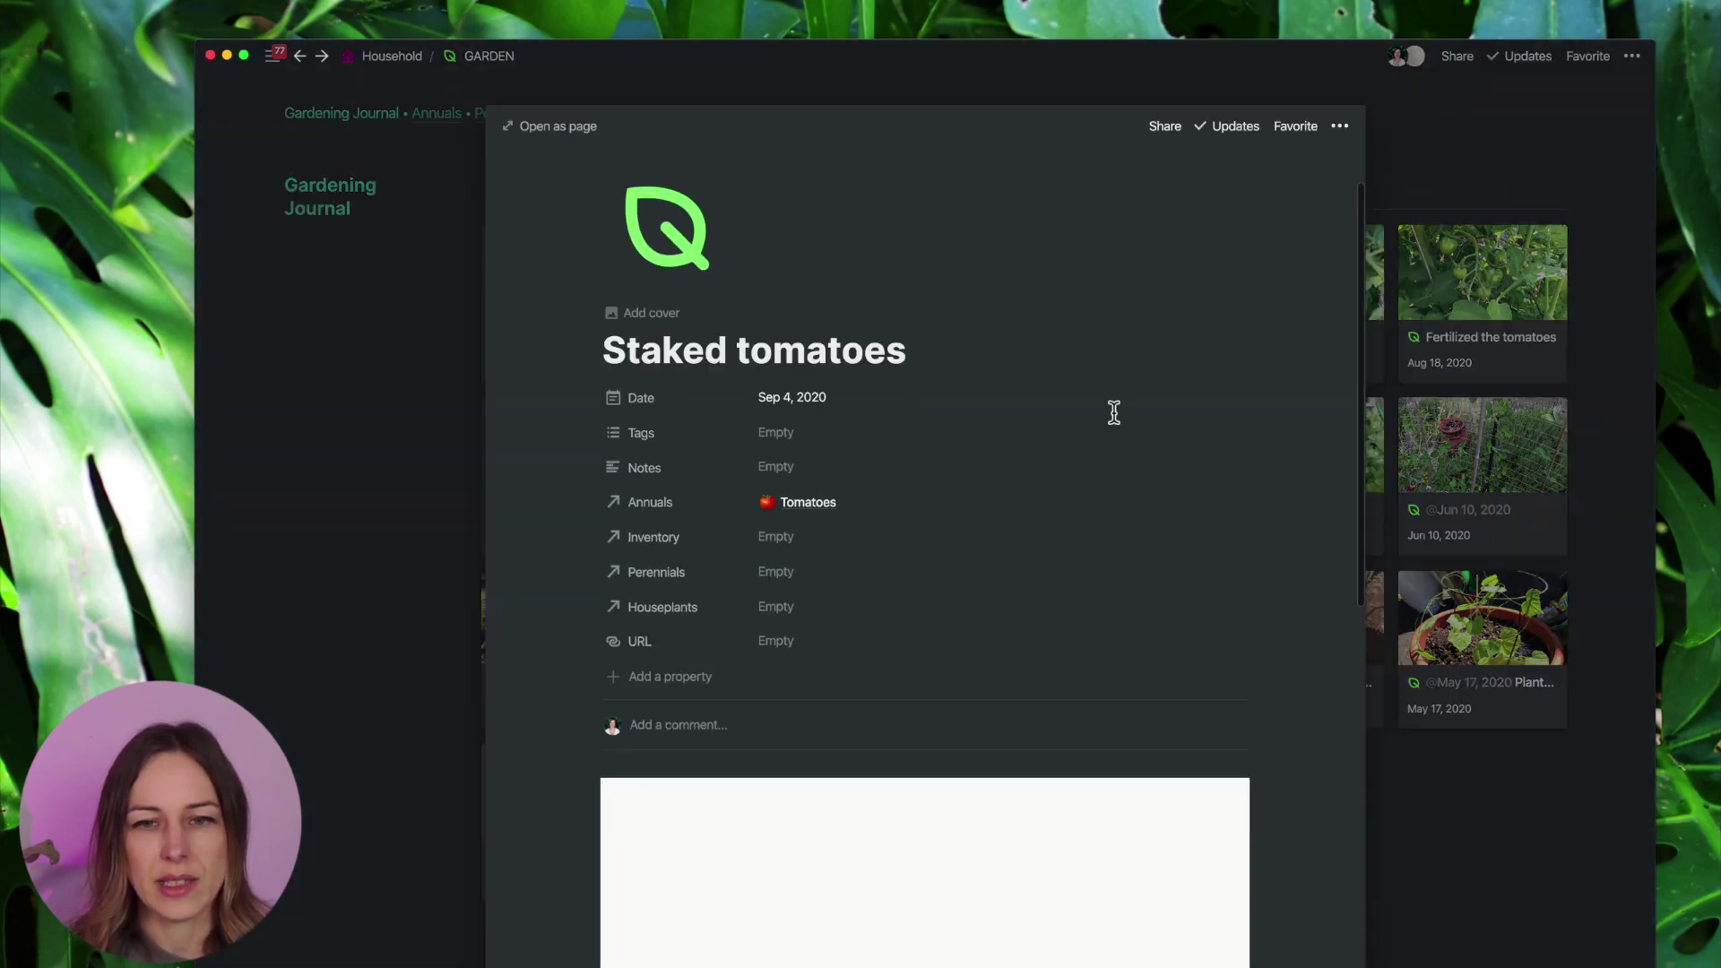
scroll(1114, 413, "down", 10)
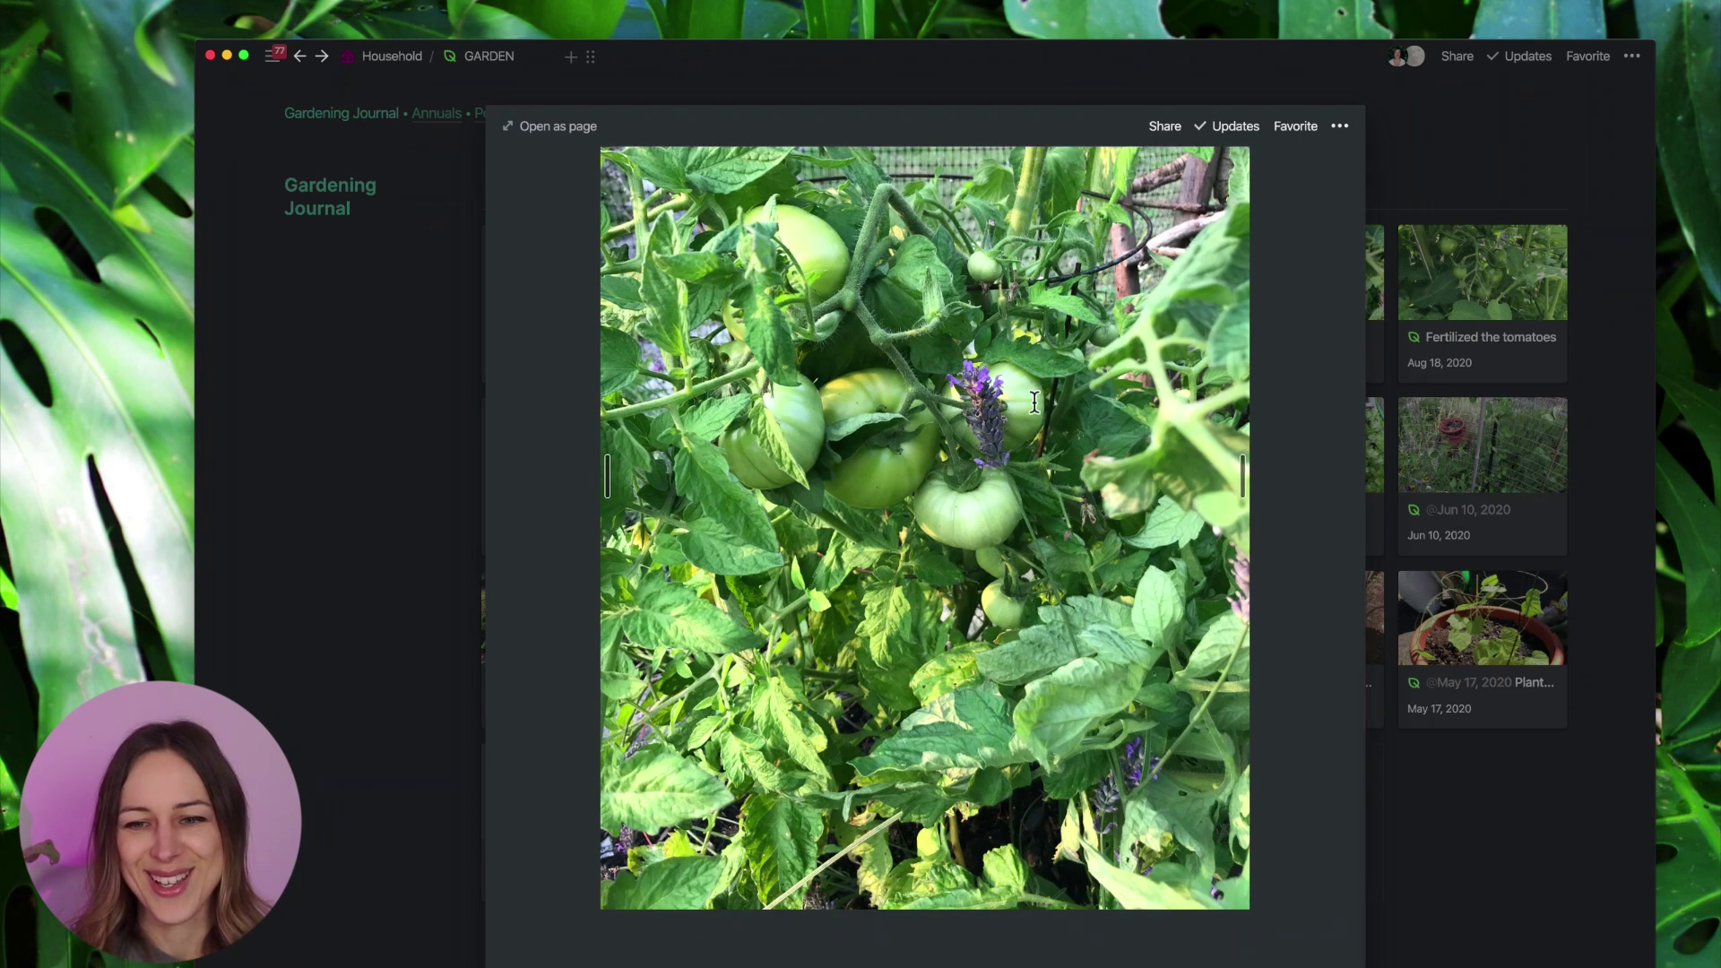
key("Escape")
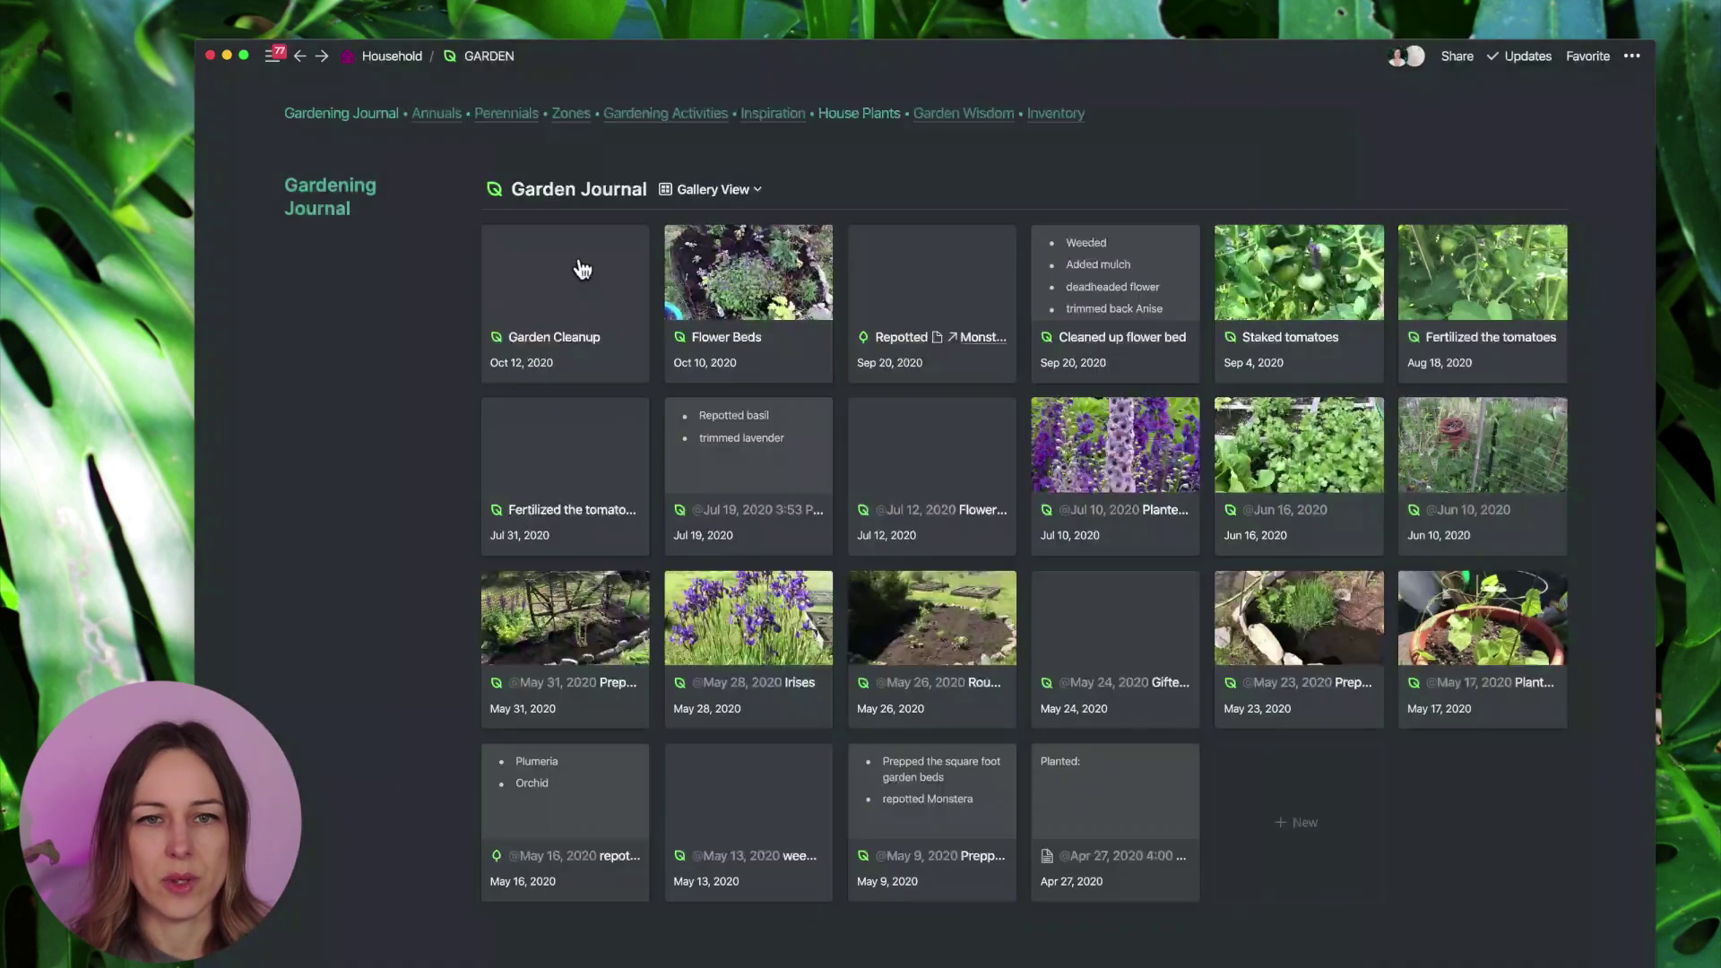
left_click(711, 189)
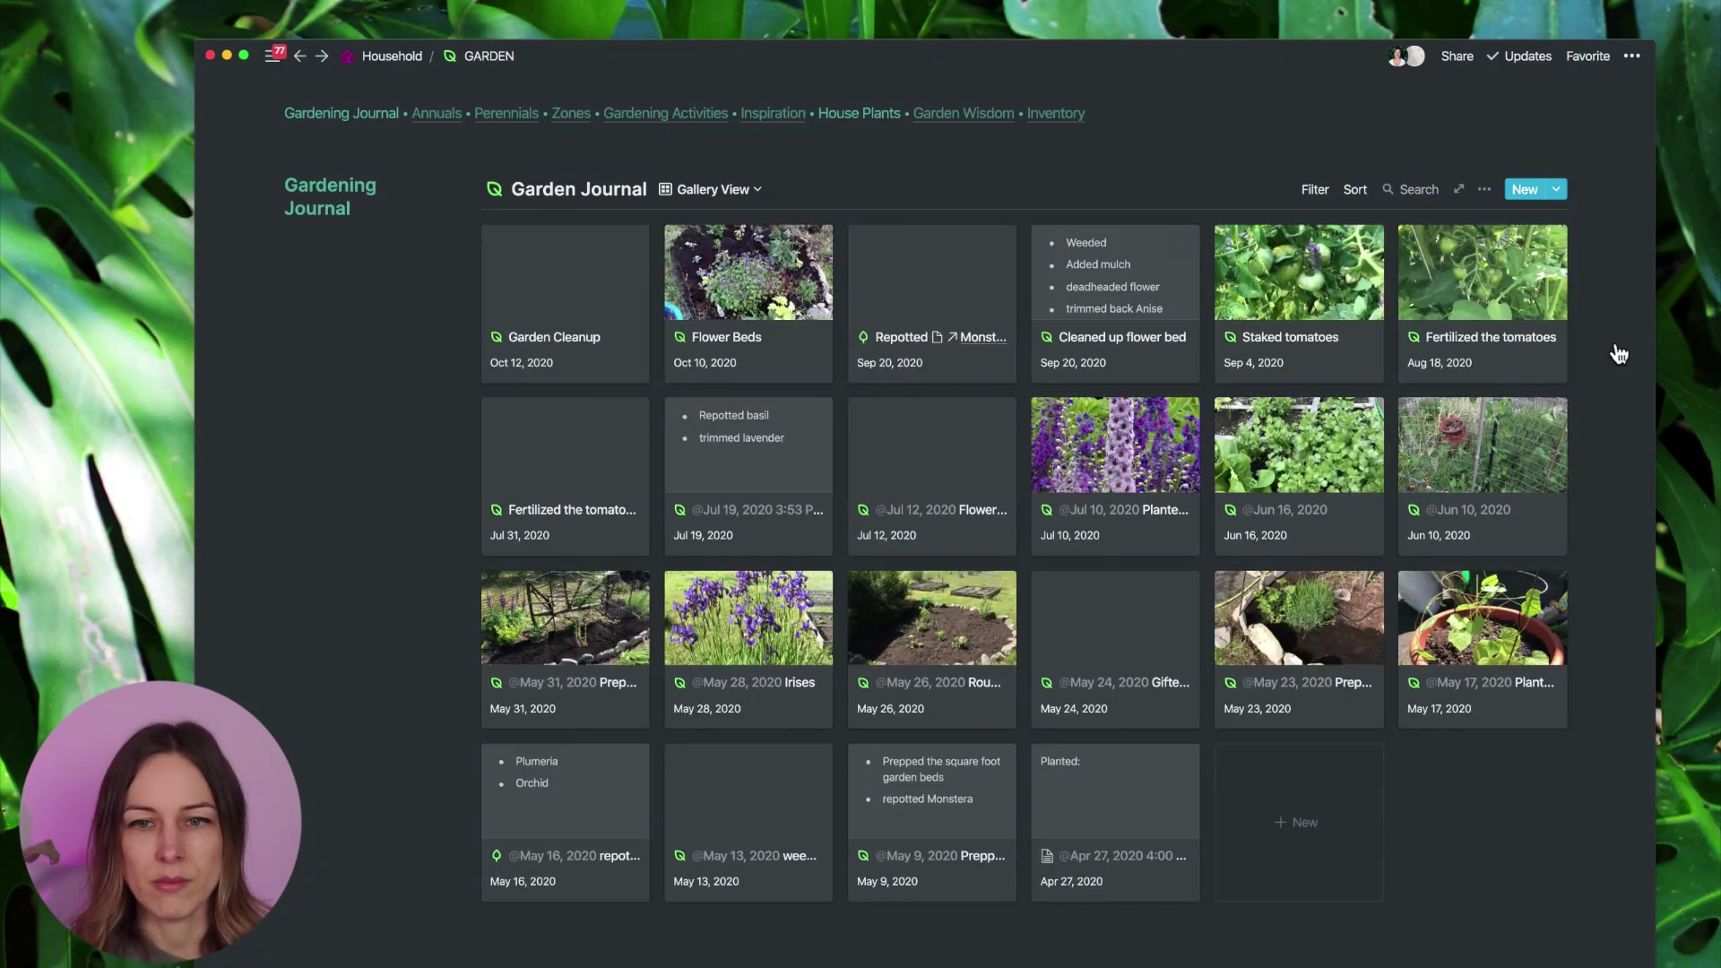
Display the Annuals database in its Gallery view and finally in the Start seeds indoor timeline view.
scroll(1617, 353, "down", 5)
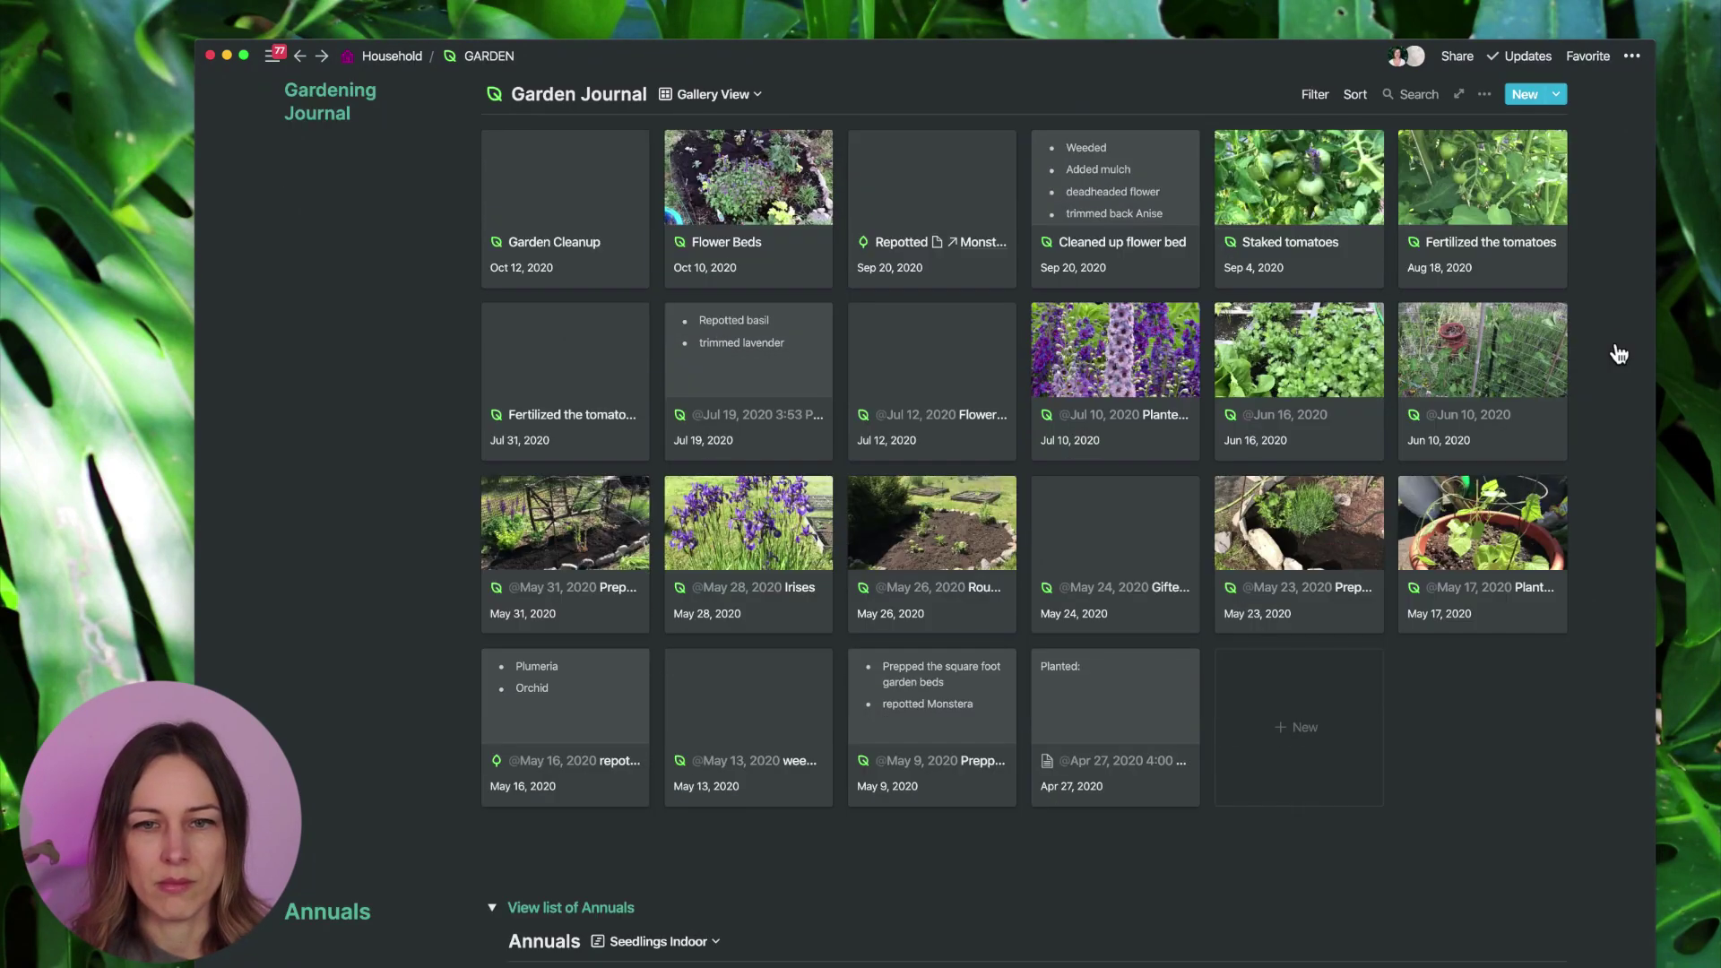
scroll(1616, 343, "down", 7)
scroll(1616, 344, "up", 1)
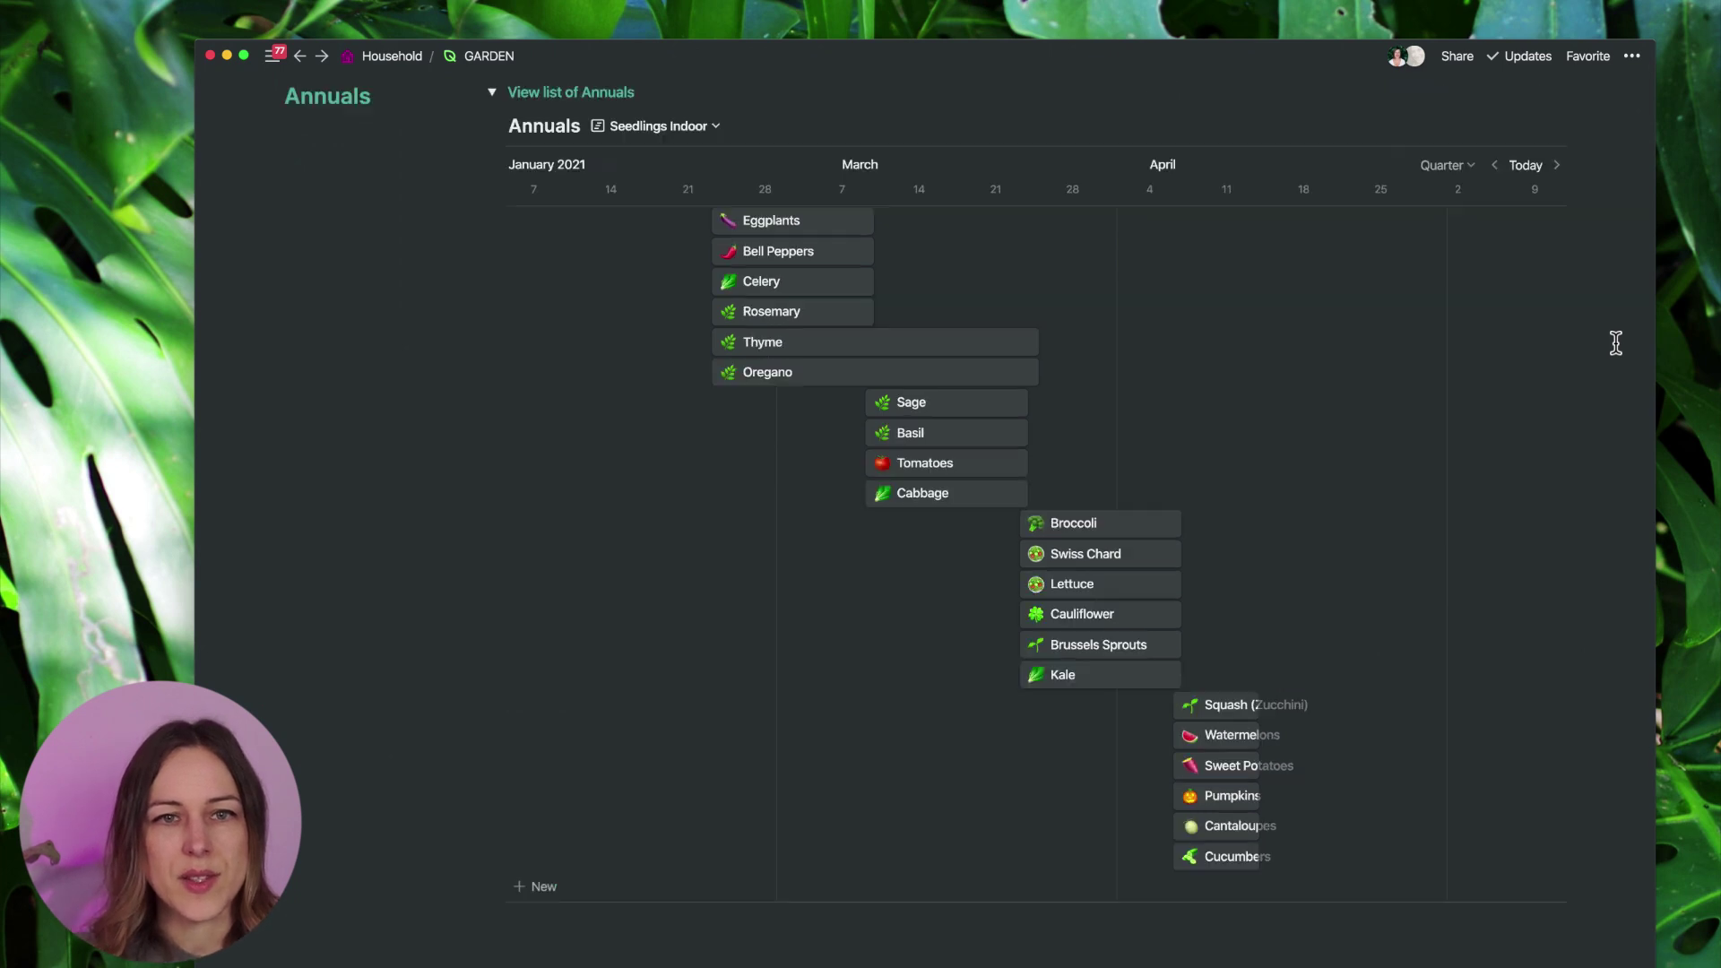
scroll(1616, 341, "up", 1)
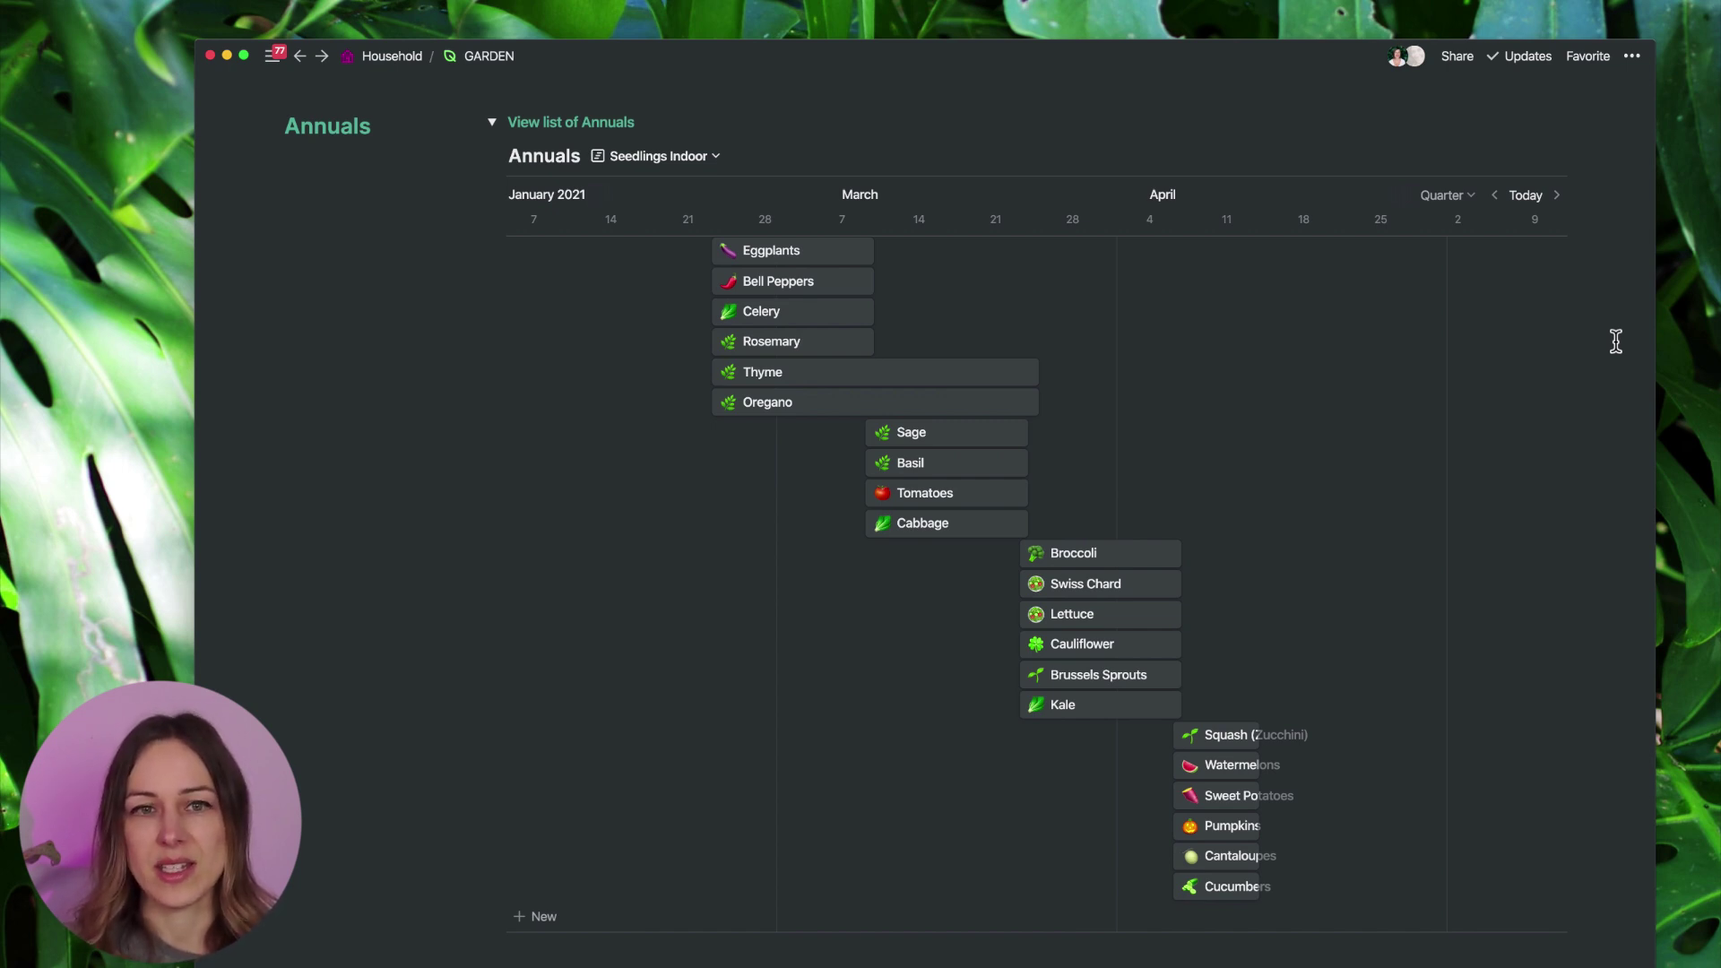
left_click(685, 156)
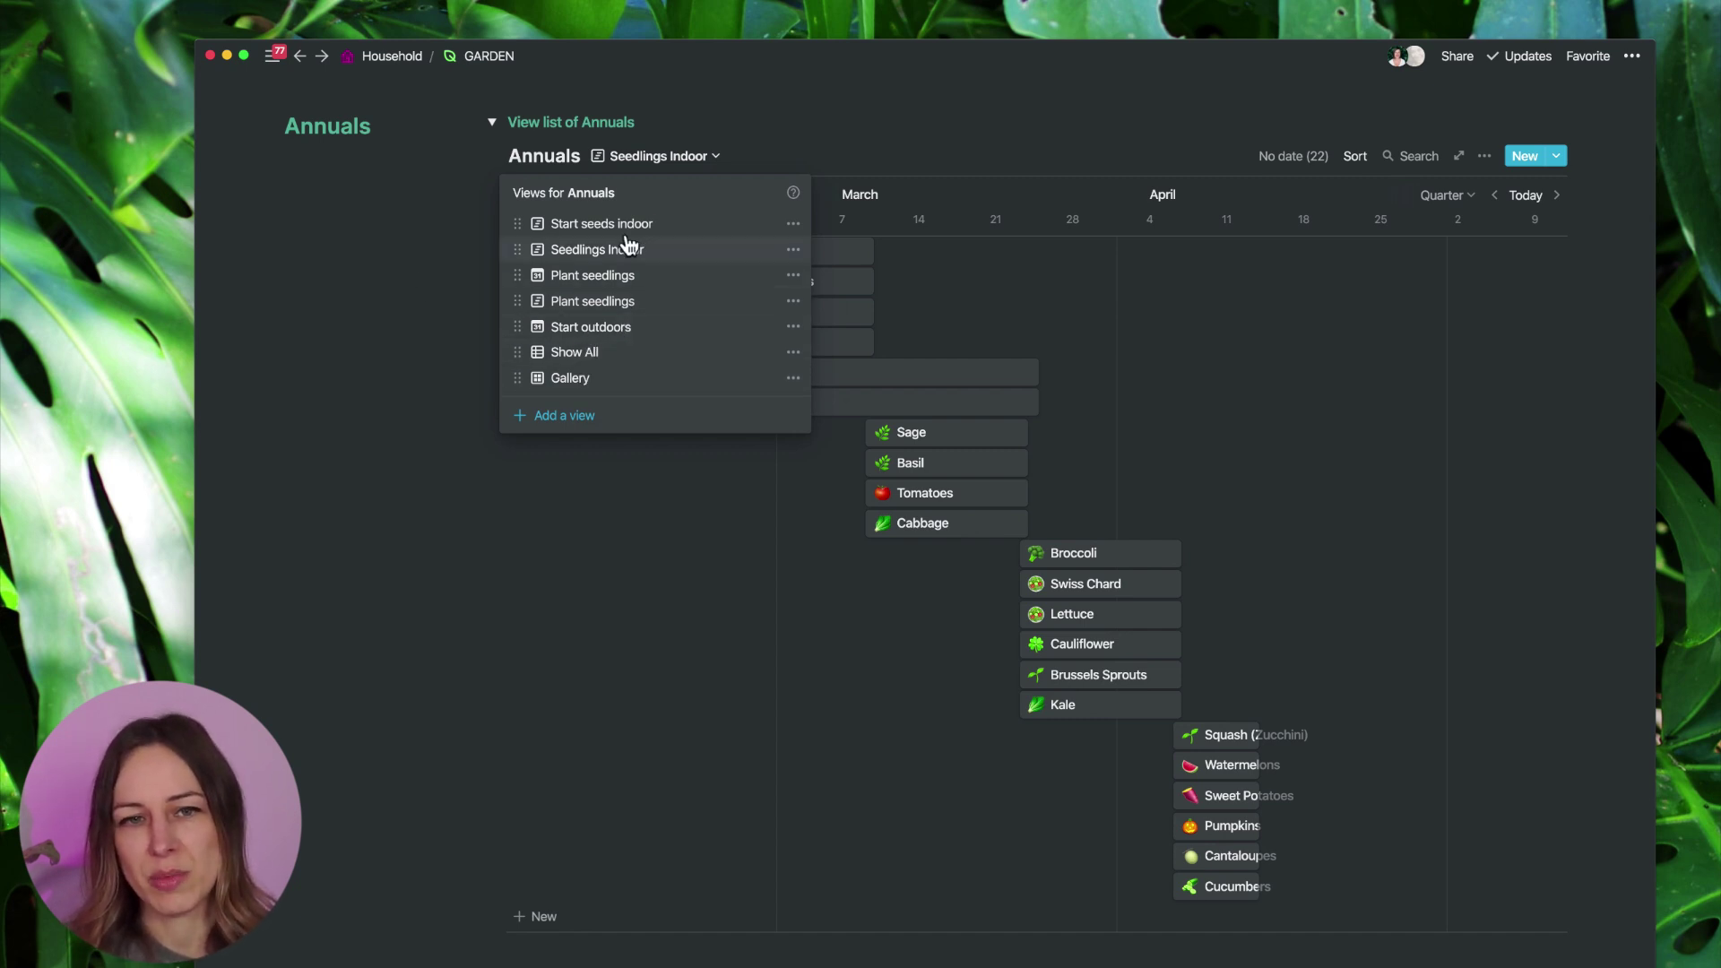
left_click(574, 377)
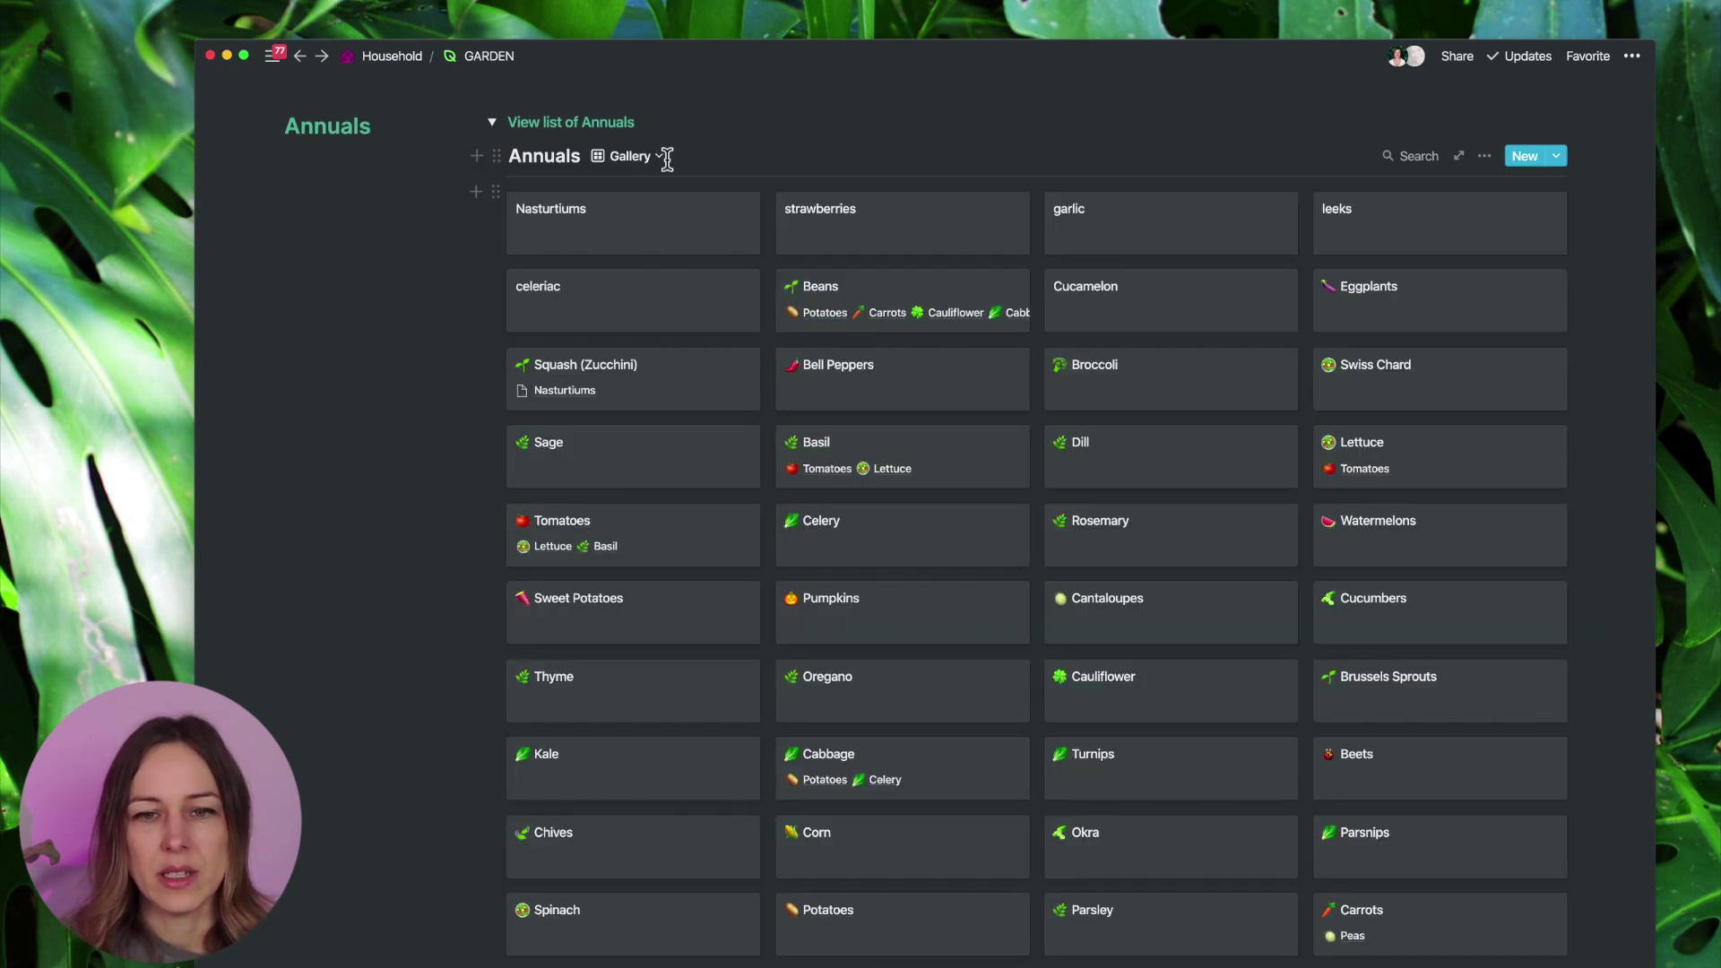
left_click(652, 168)
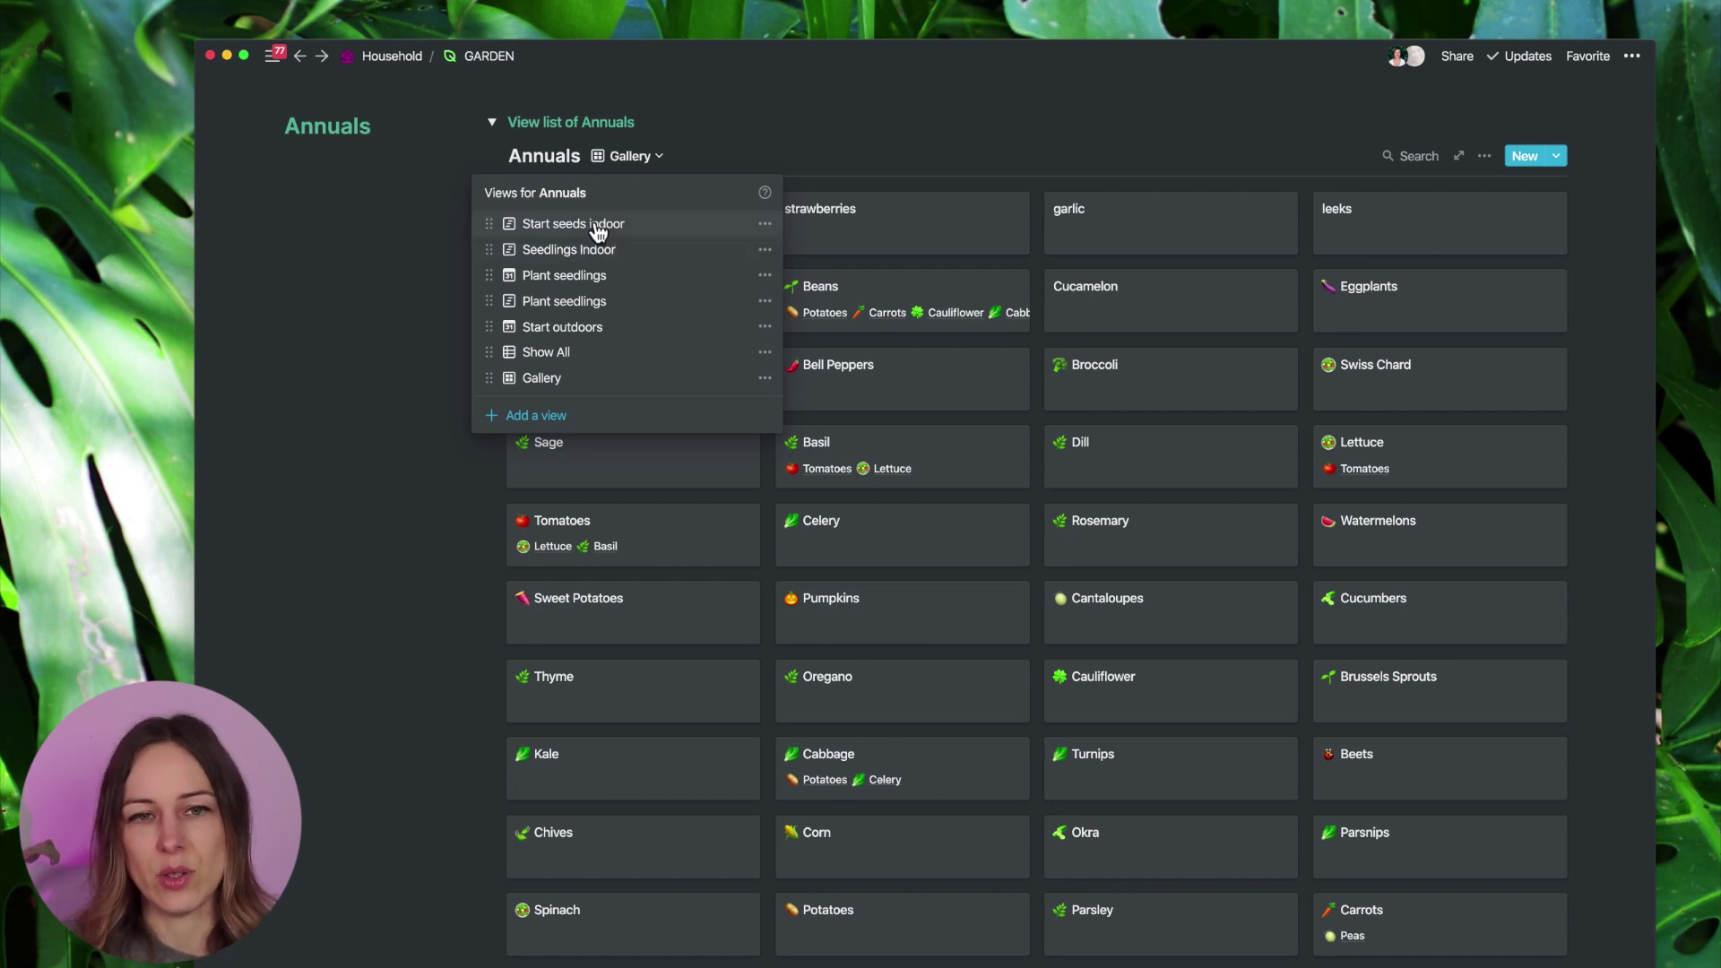
left_click(597, 225)
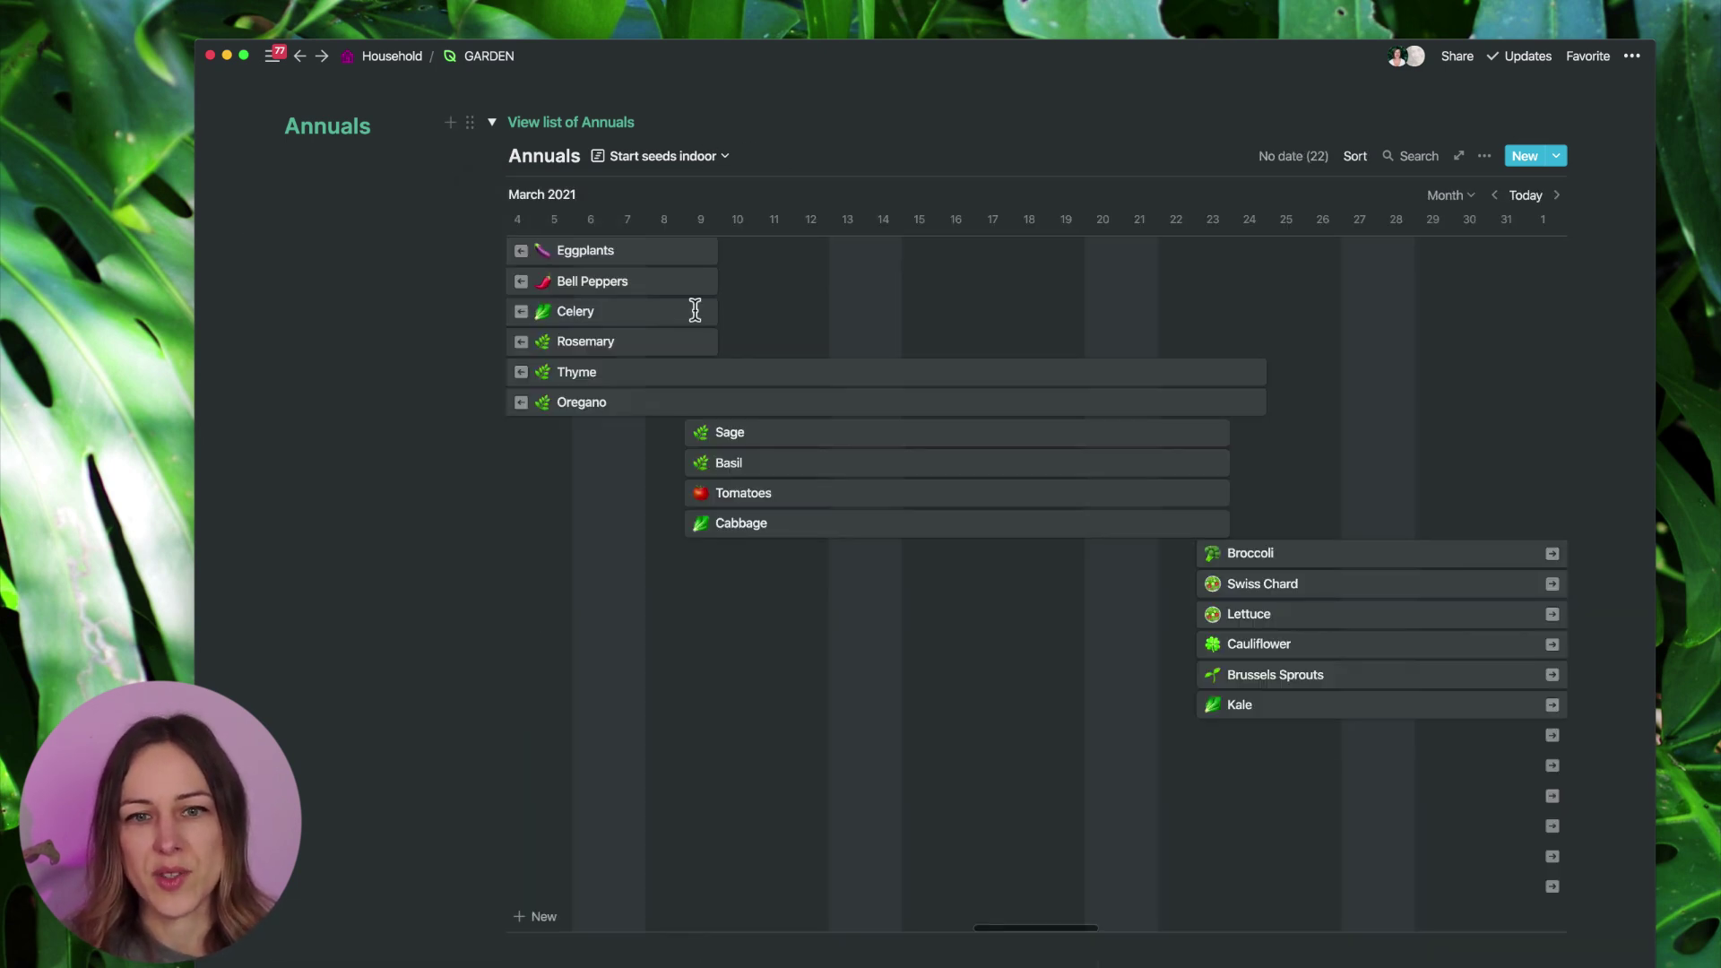
Go to the Perennials table and inspect the linked zone in Bergenia's Location relation without changing it.
scroll(1199, 520, "down", 10)
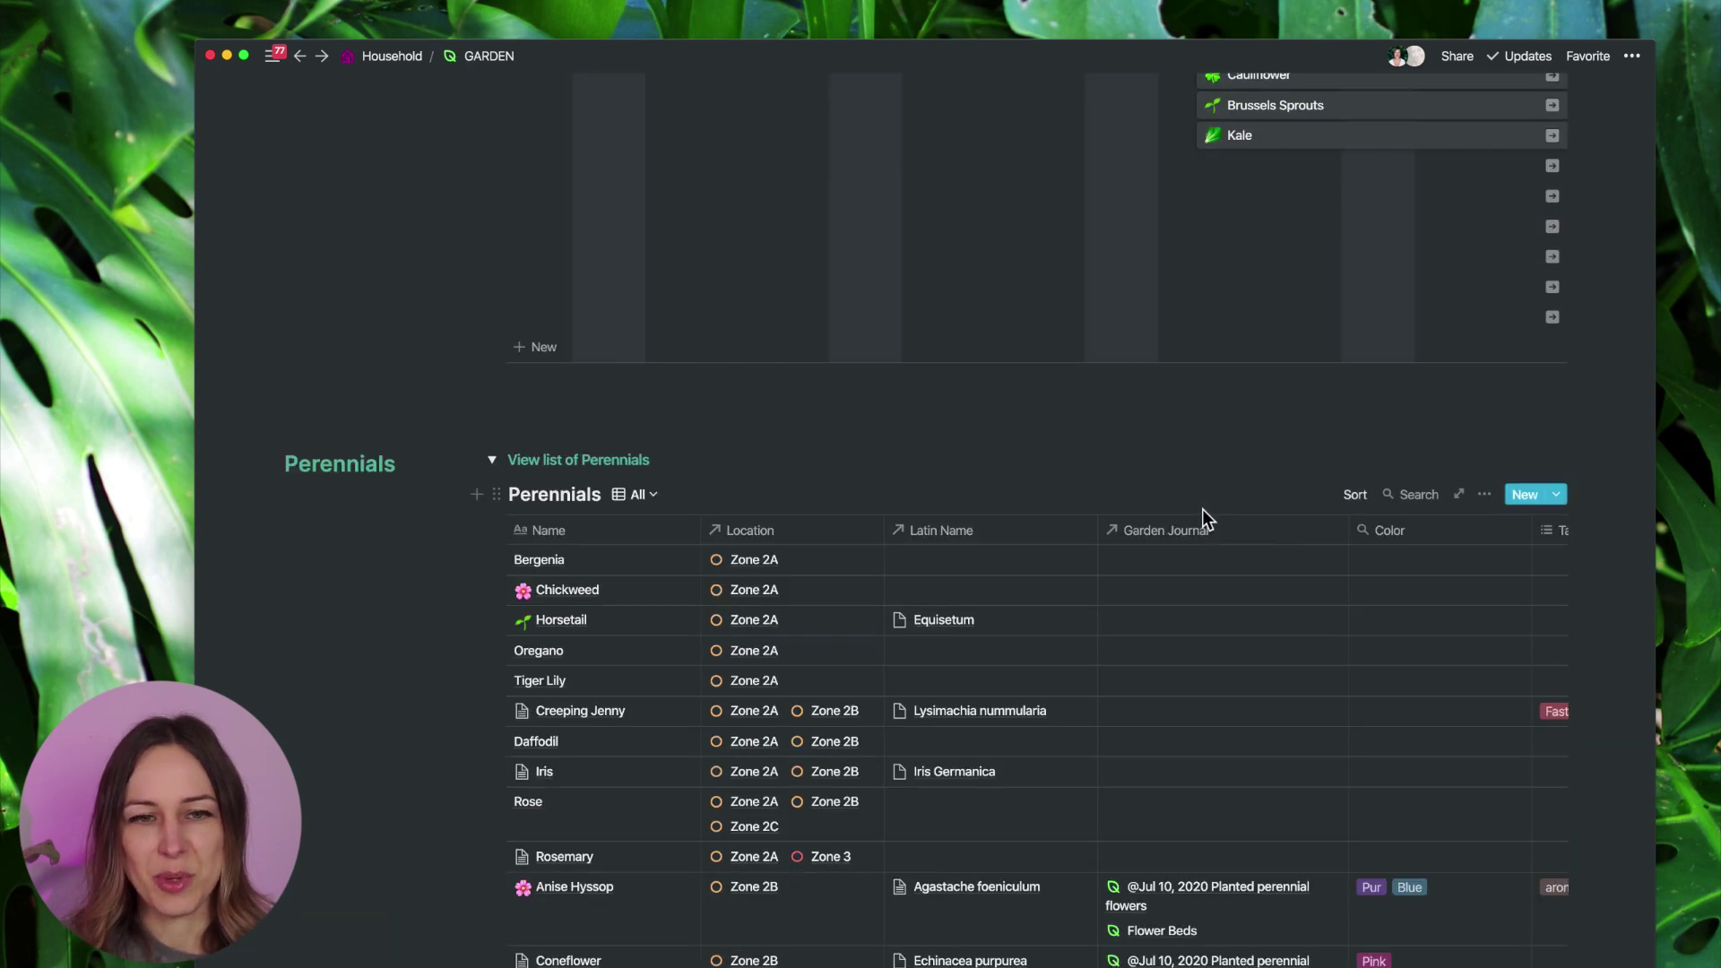
scroll(1202, 515, "down", 3)
scroll(758, 337, "down", 1)
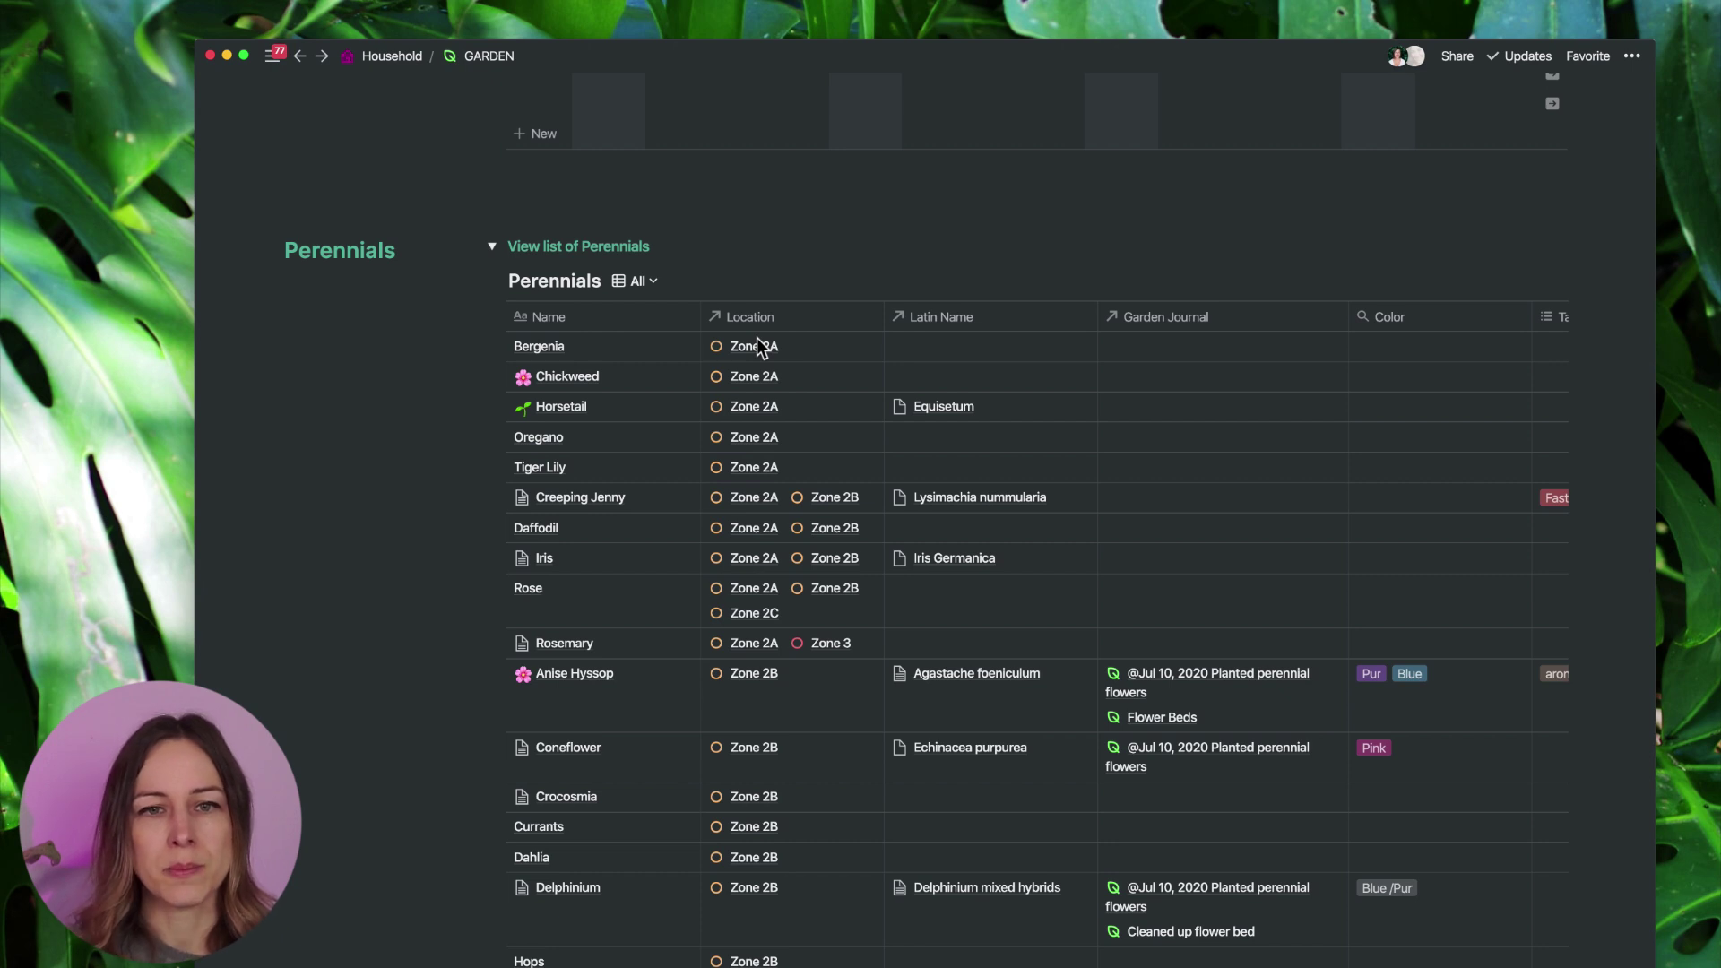
left_click(809, 351)
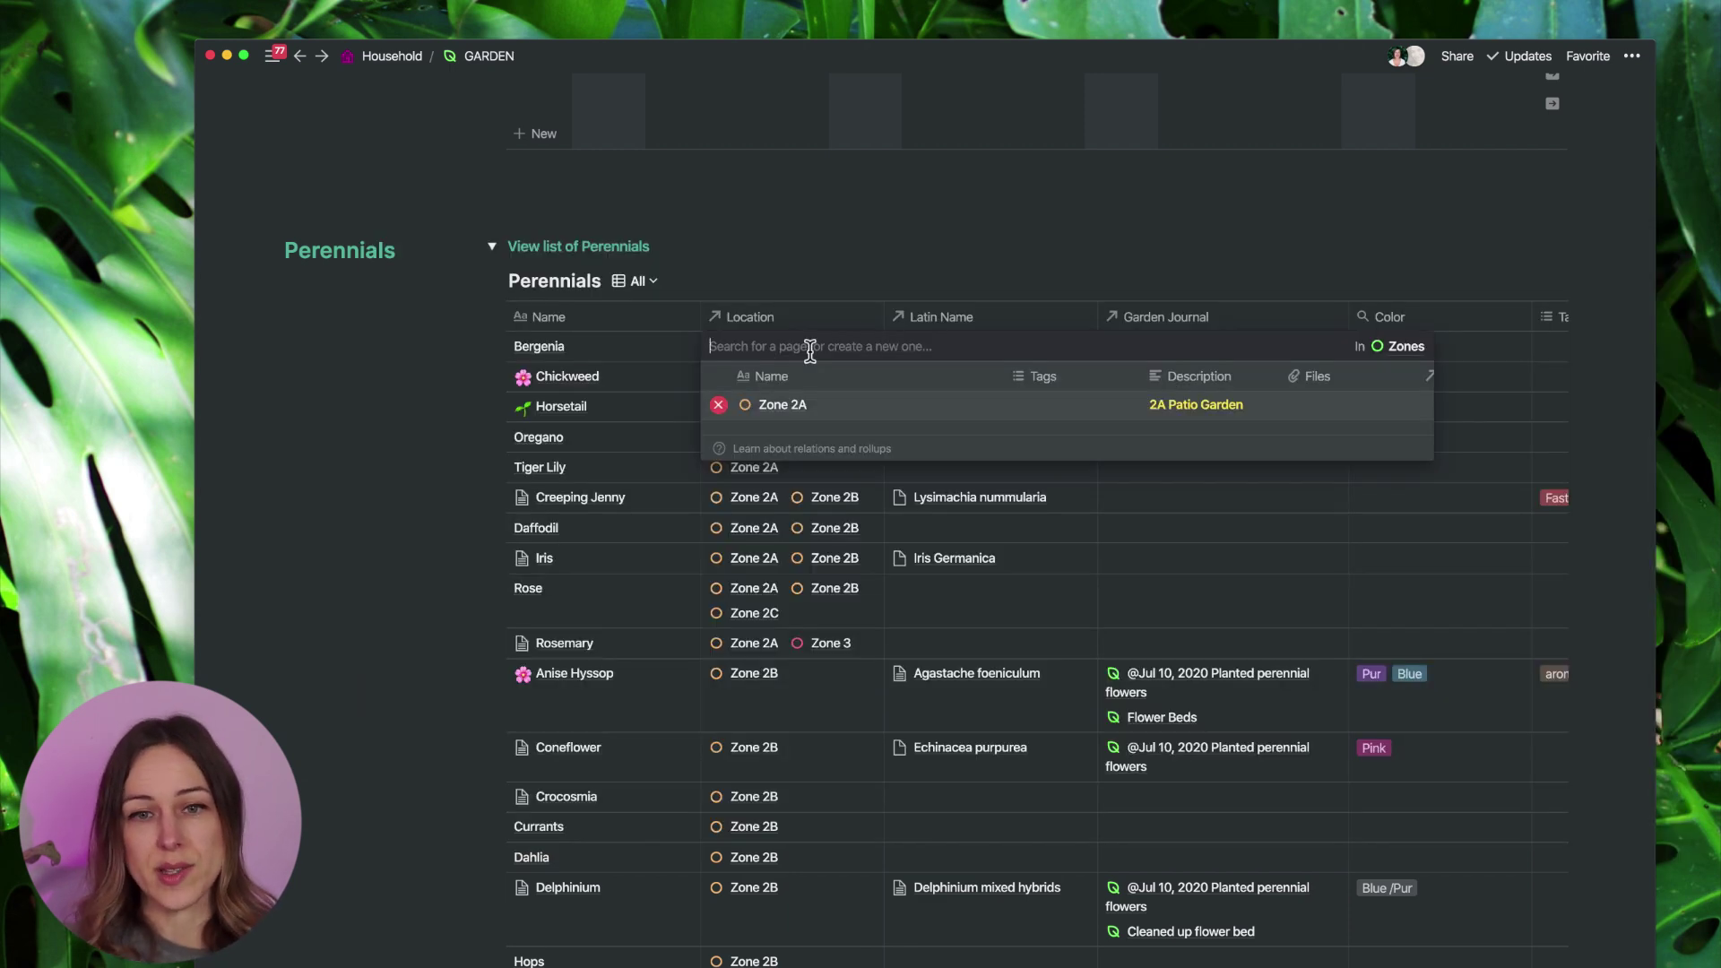
left_click(1450, 375)
Open the Plant List database through Bergenia's Latin Name relation in the Perennials table.
scroll(1454, 374, "down", 3)
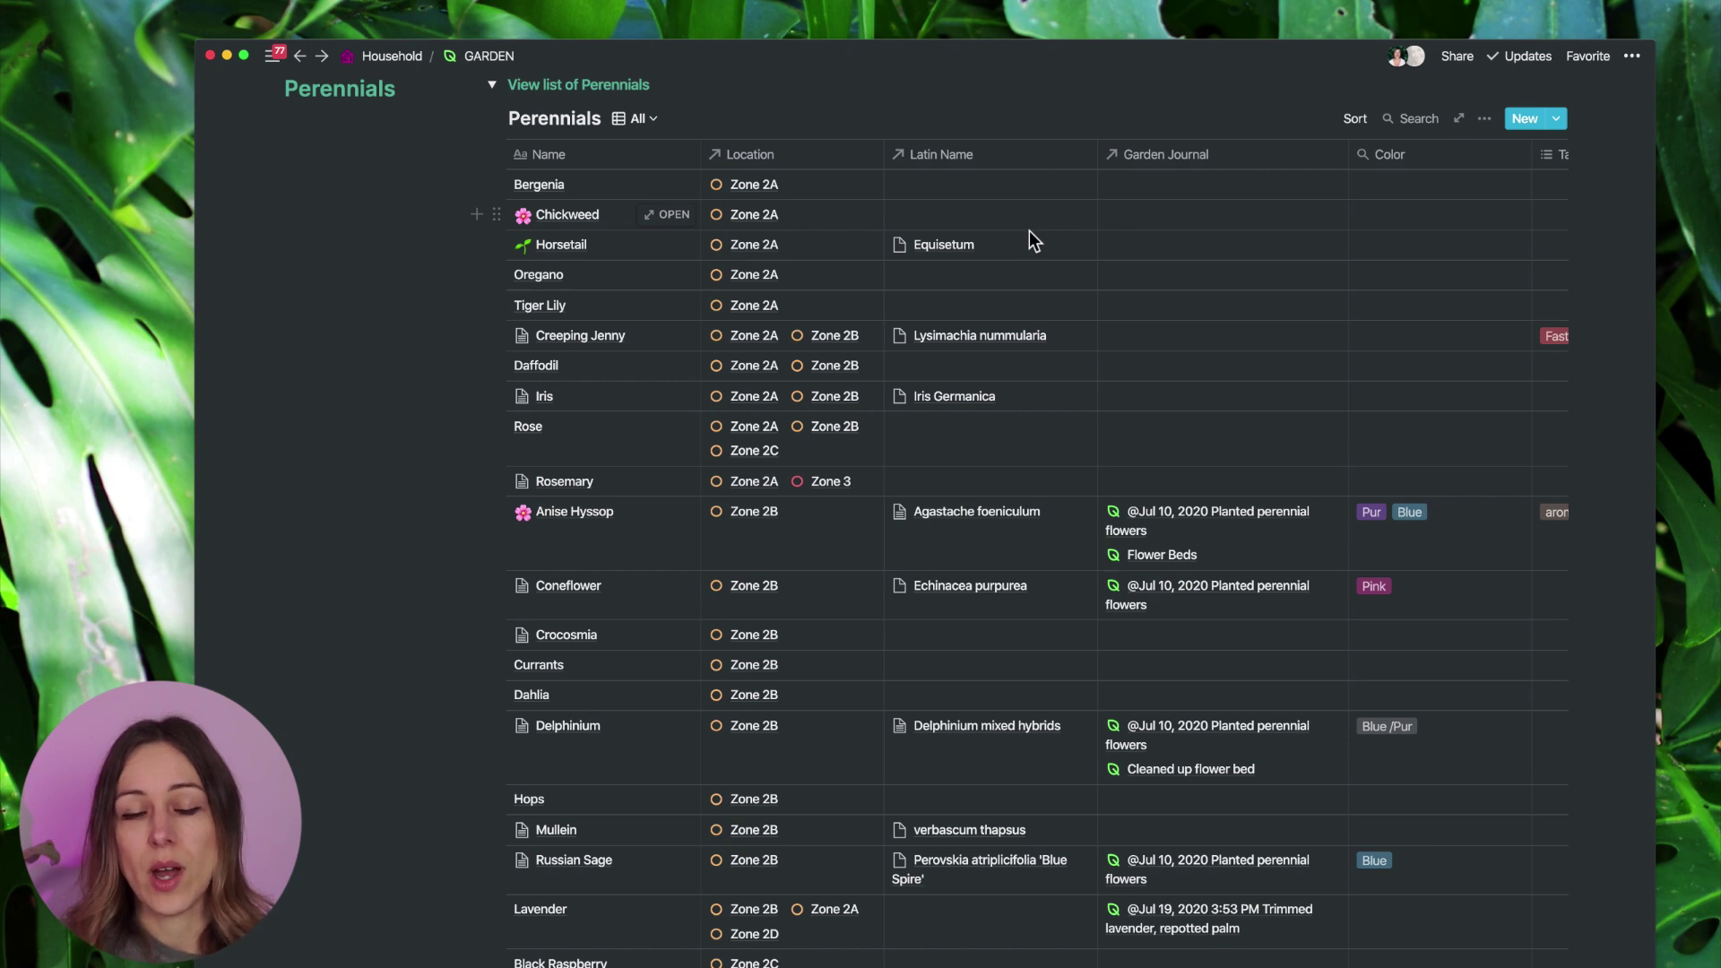
left_click(995, 186)
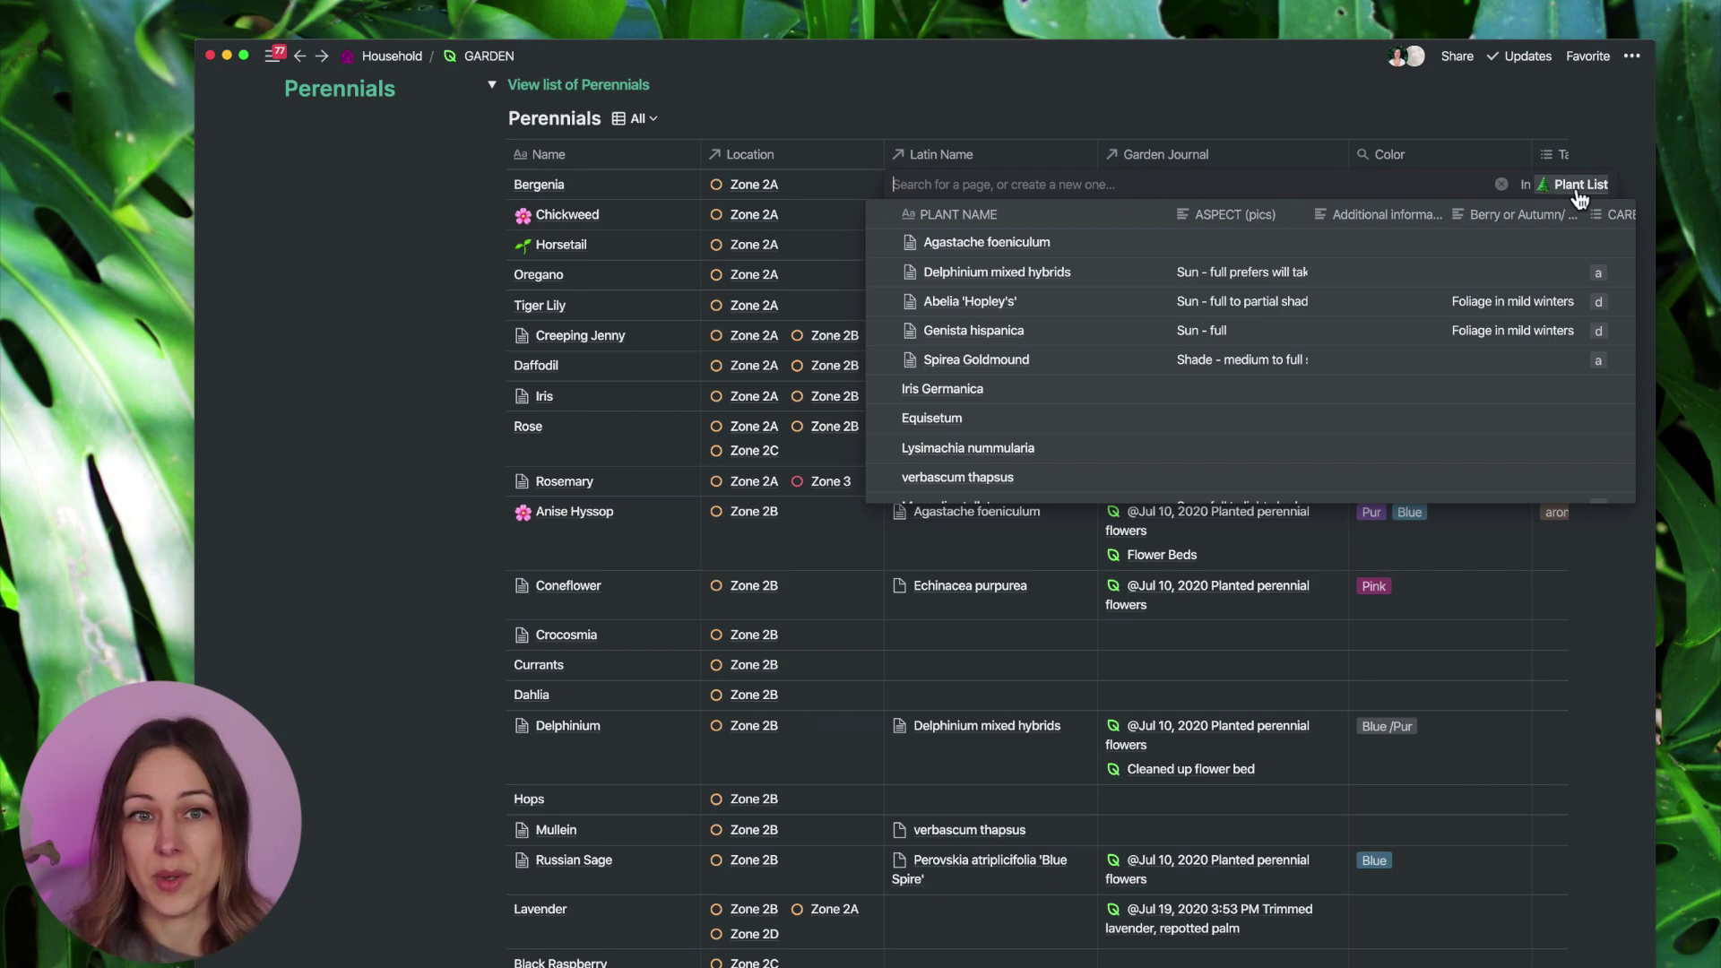
left_click(1580, 186)
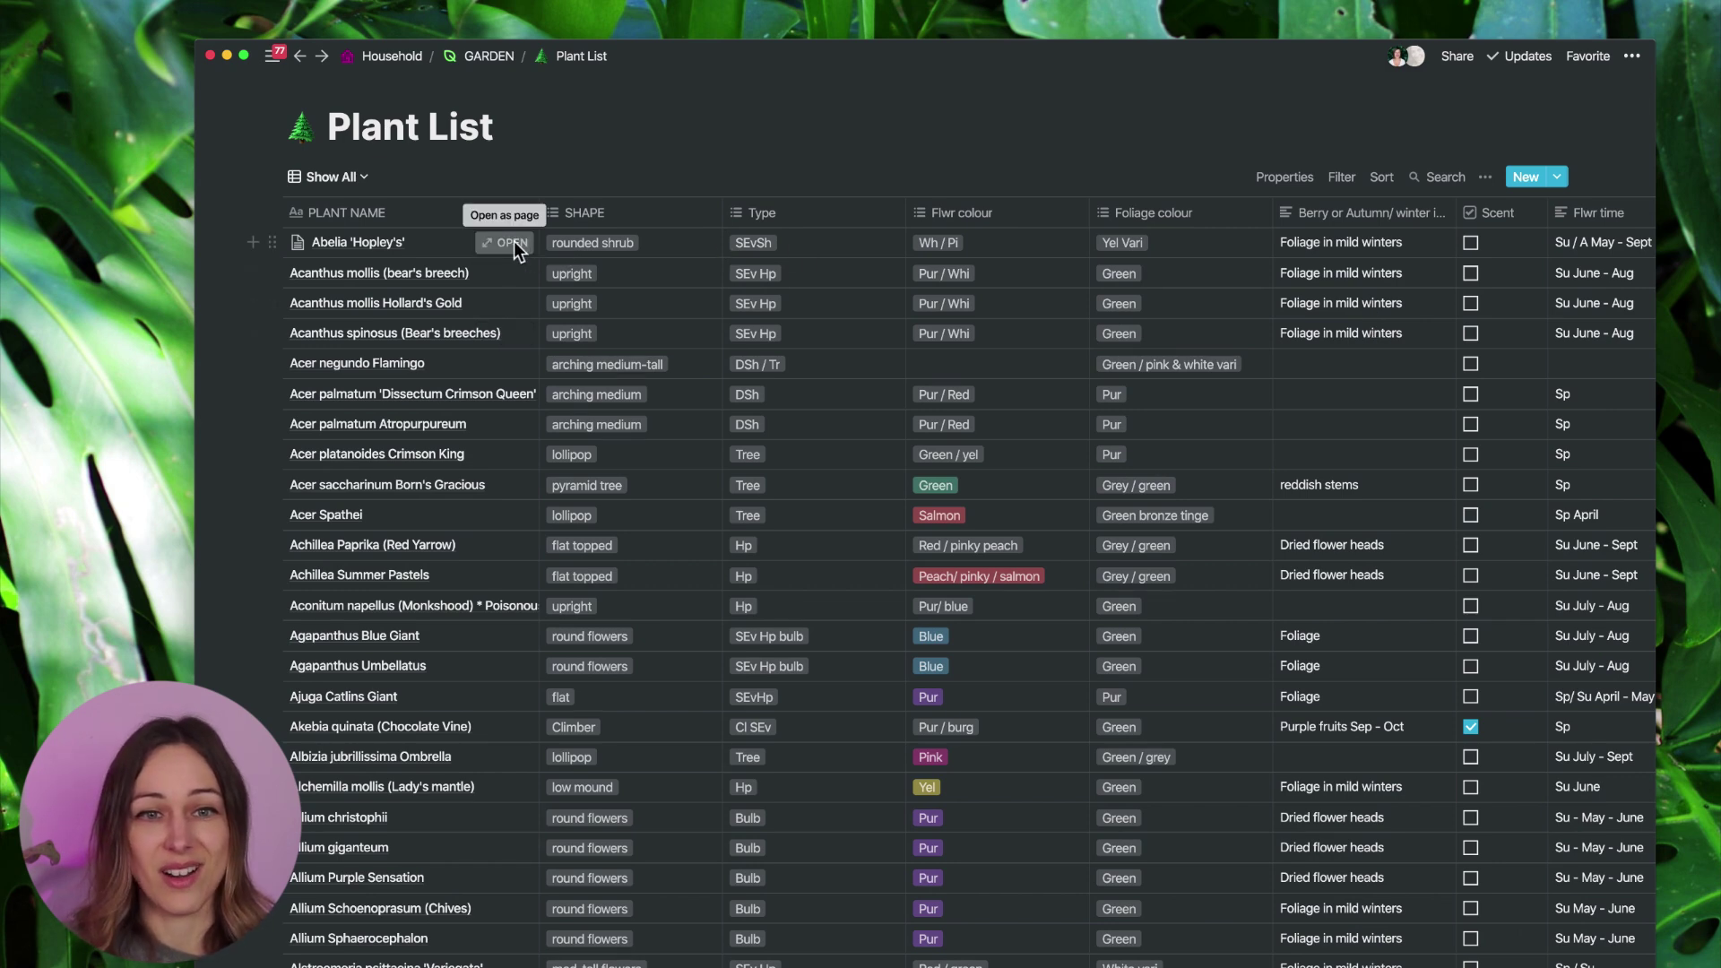
Open the Abelia 'Hopley's' plant entry, check the Perennials choices for its Common Name relation, view its photo, and close it.
left_click(514, 244)
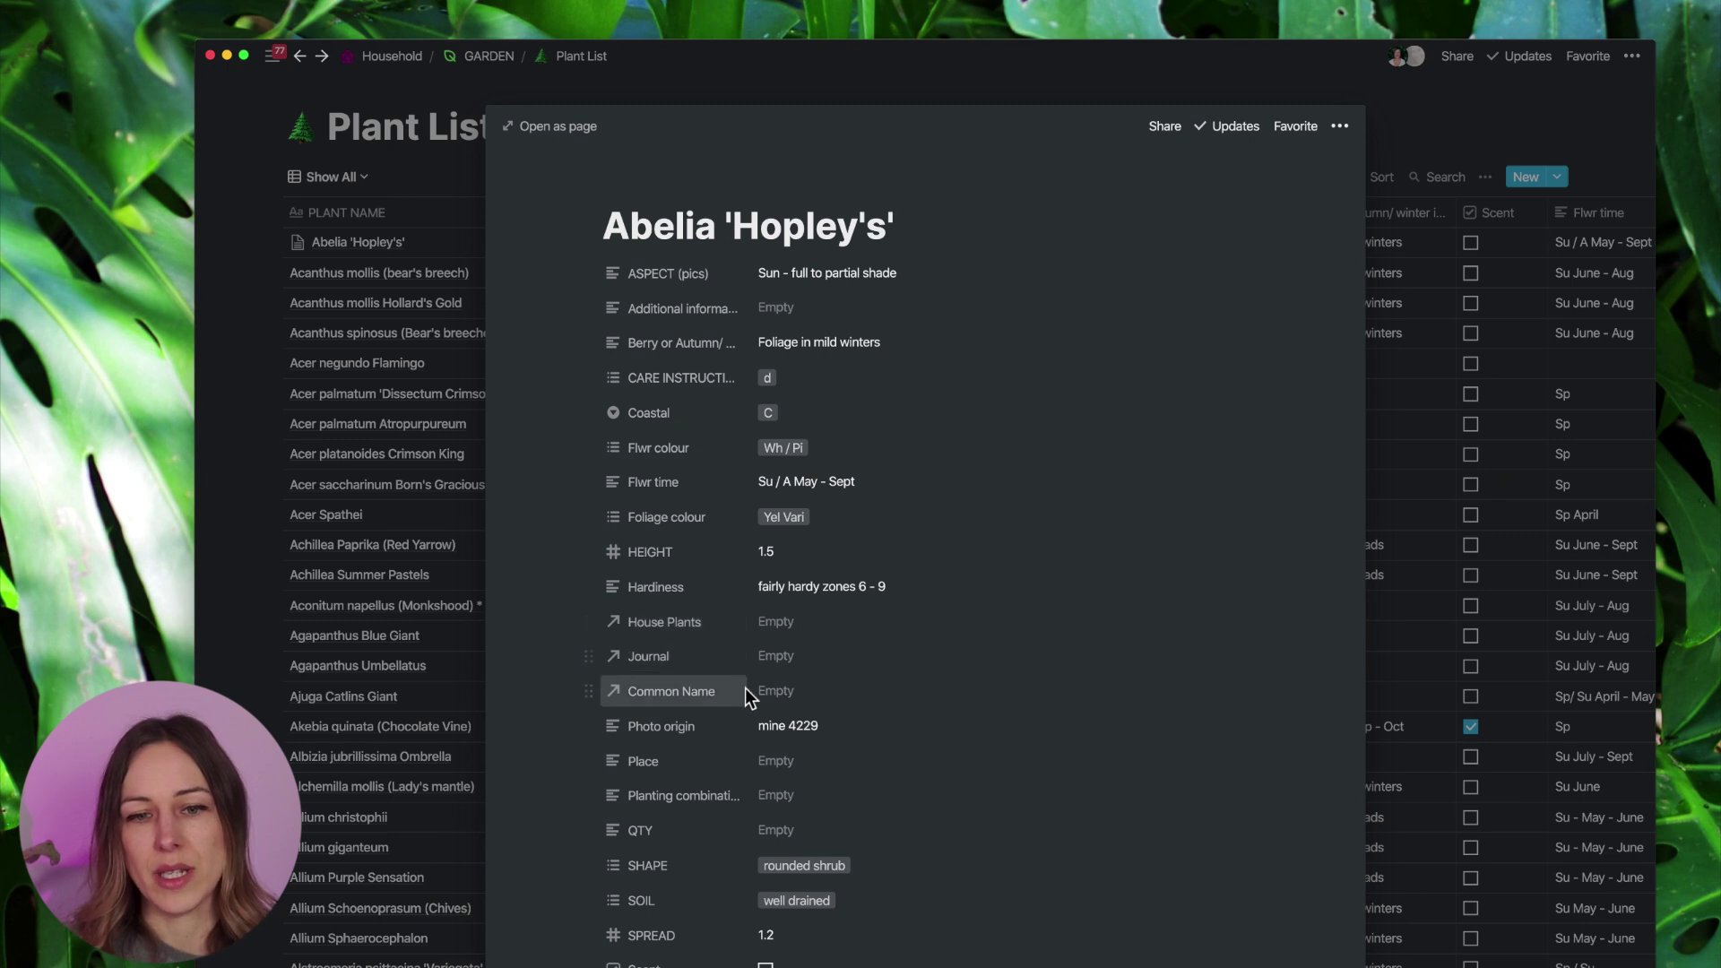
left_click(790, 692)
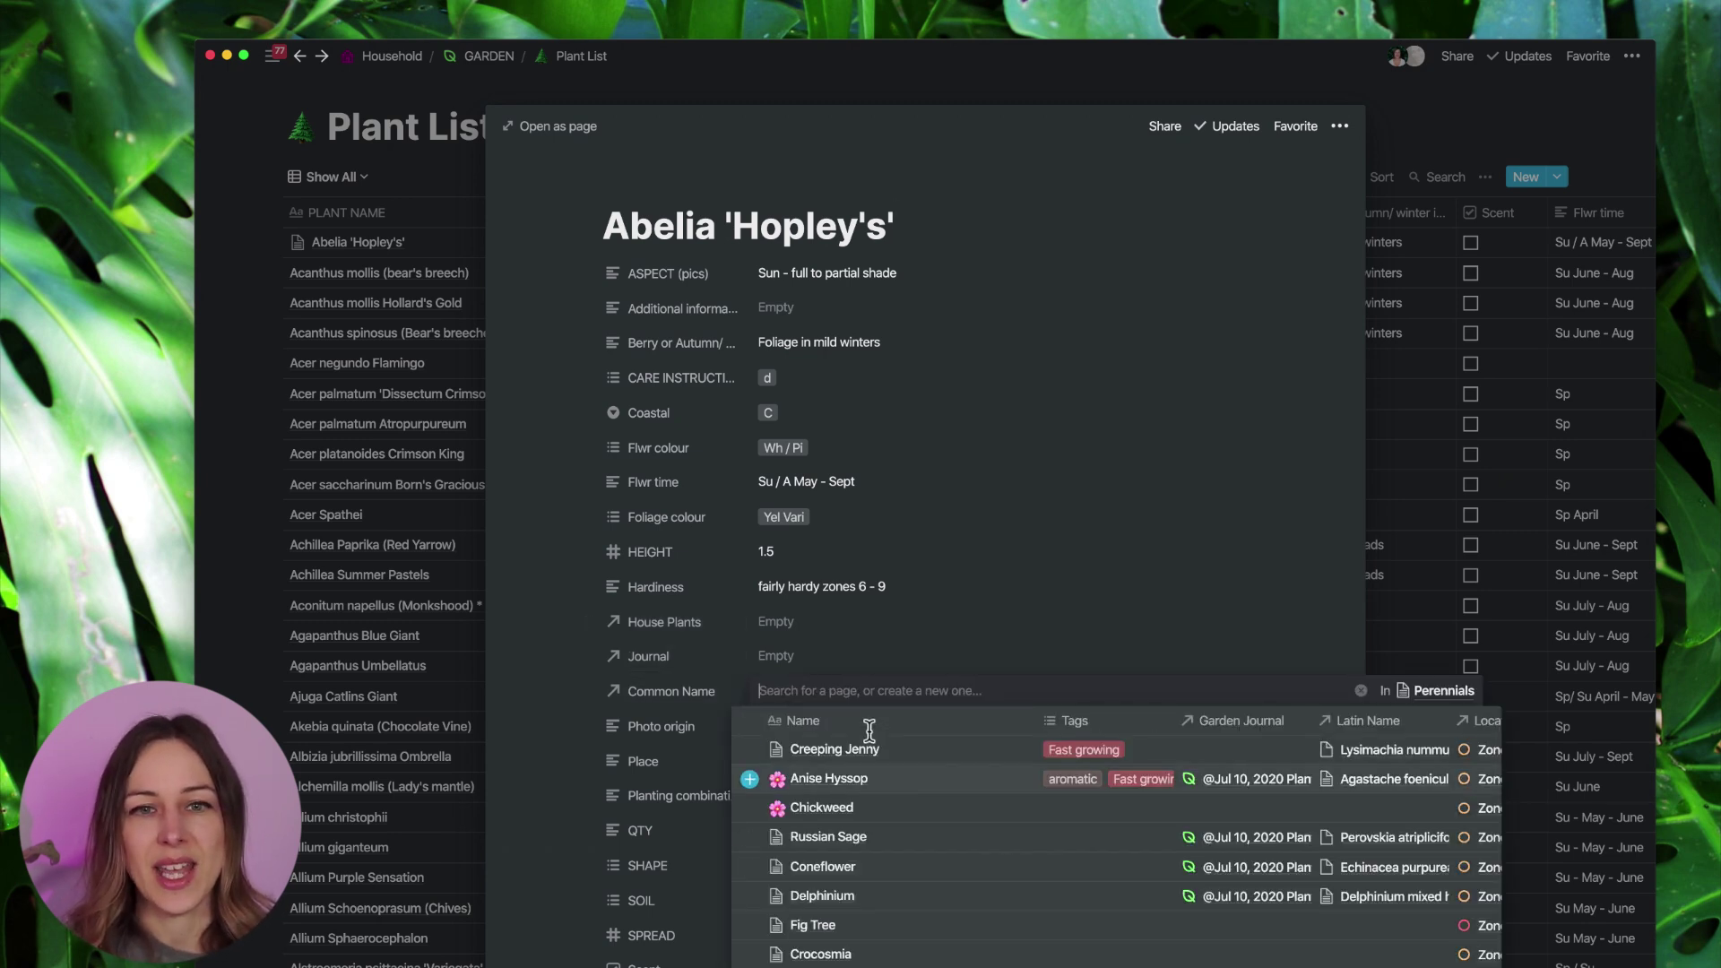
left_click(557, 416)
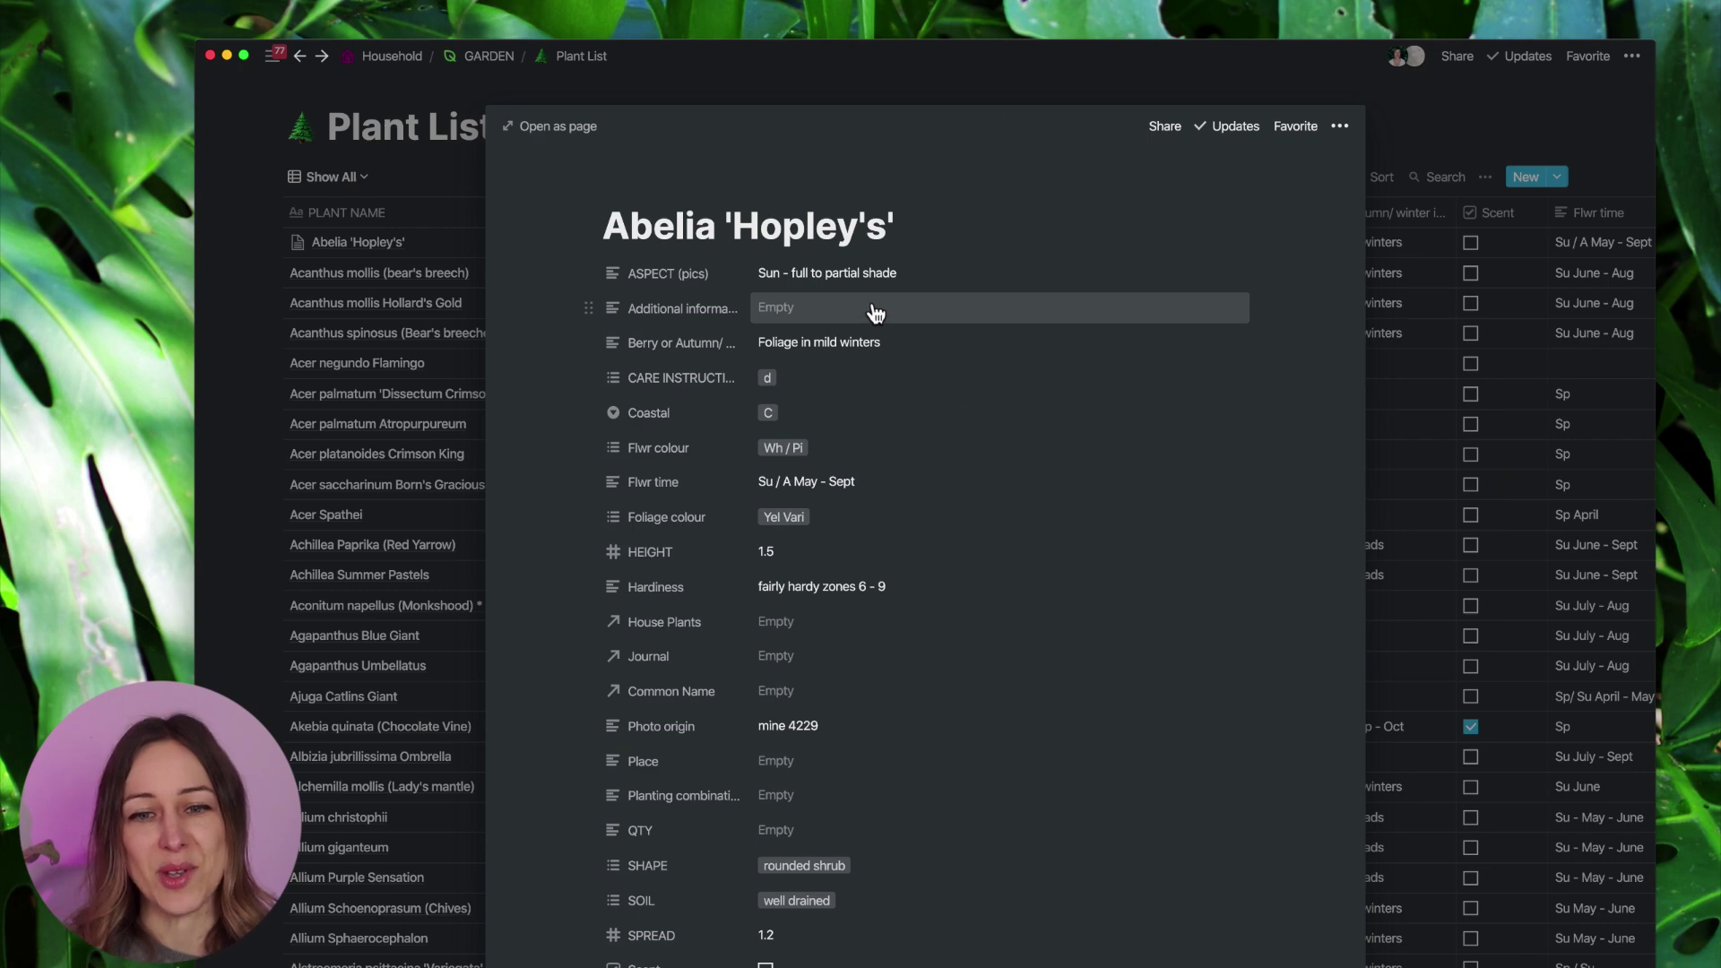
scroll(875, 312, "down", 10)
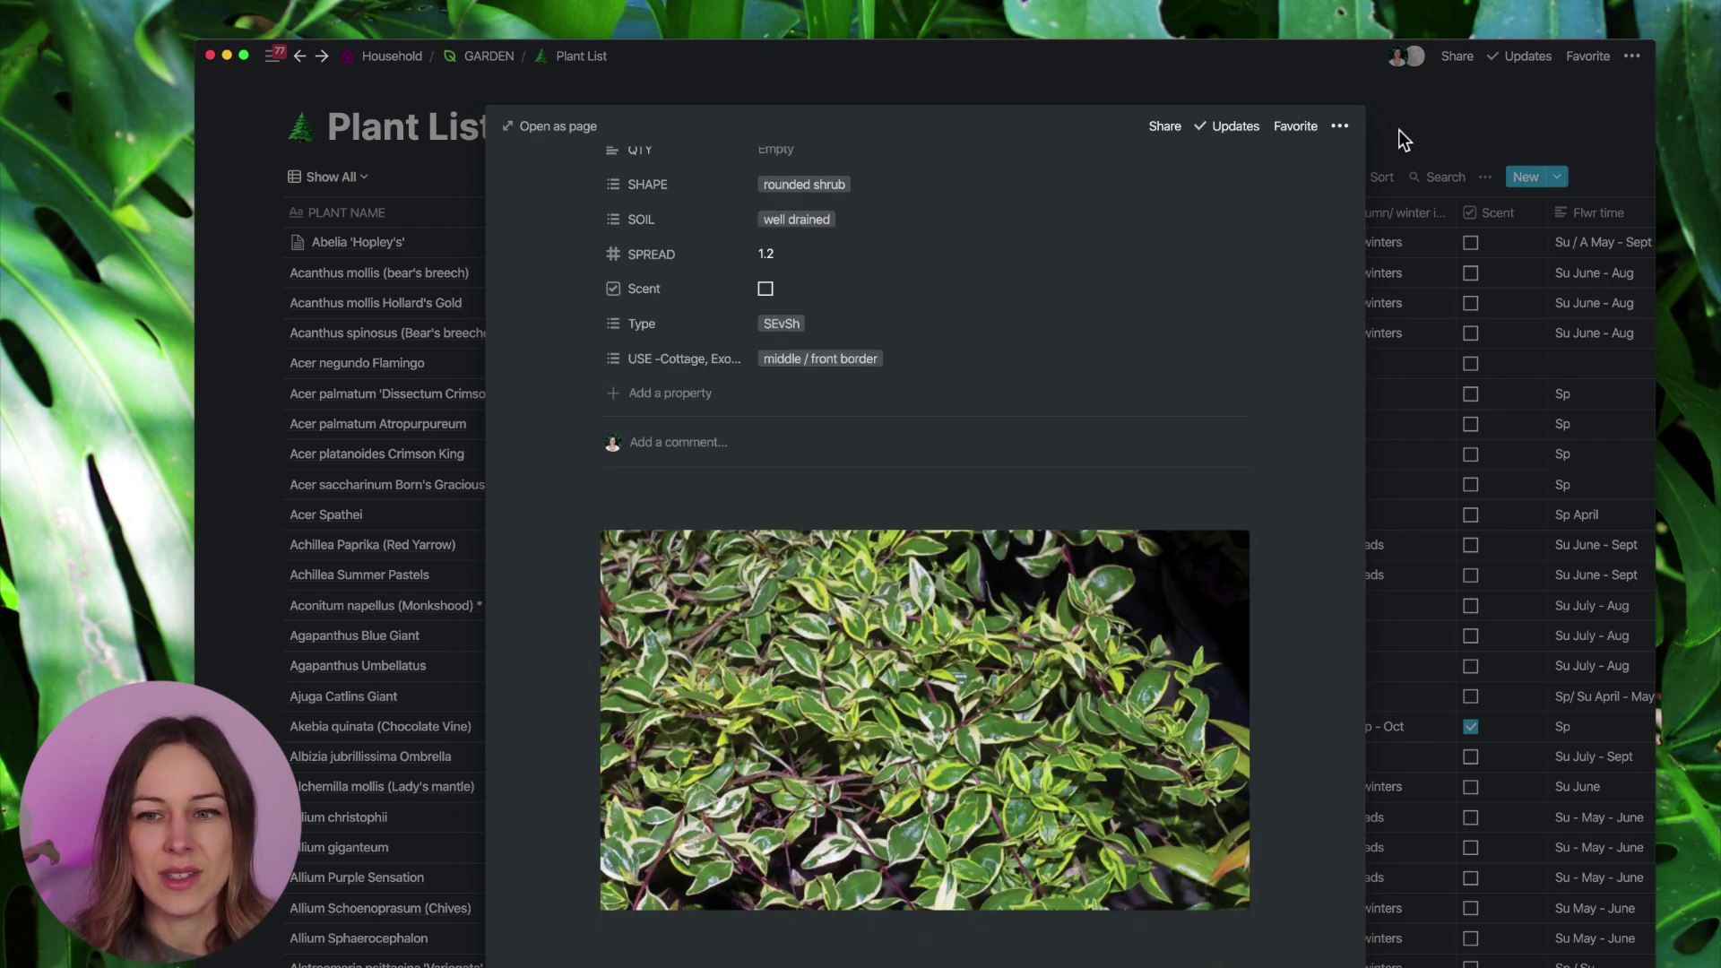
left_click(1402, 139)
Browse the plants and their attributes in the Plant List table and return to the GARDEN page.
scroll(1194, 324, "down", 8)
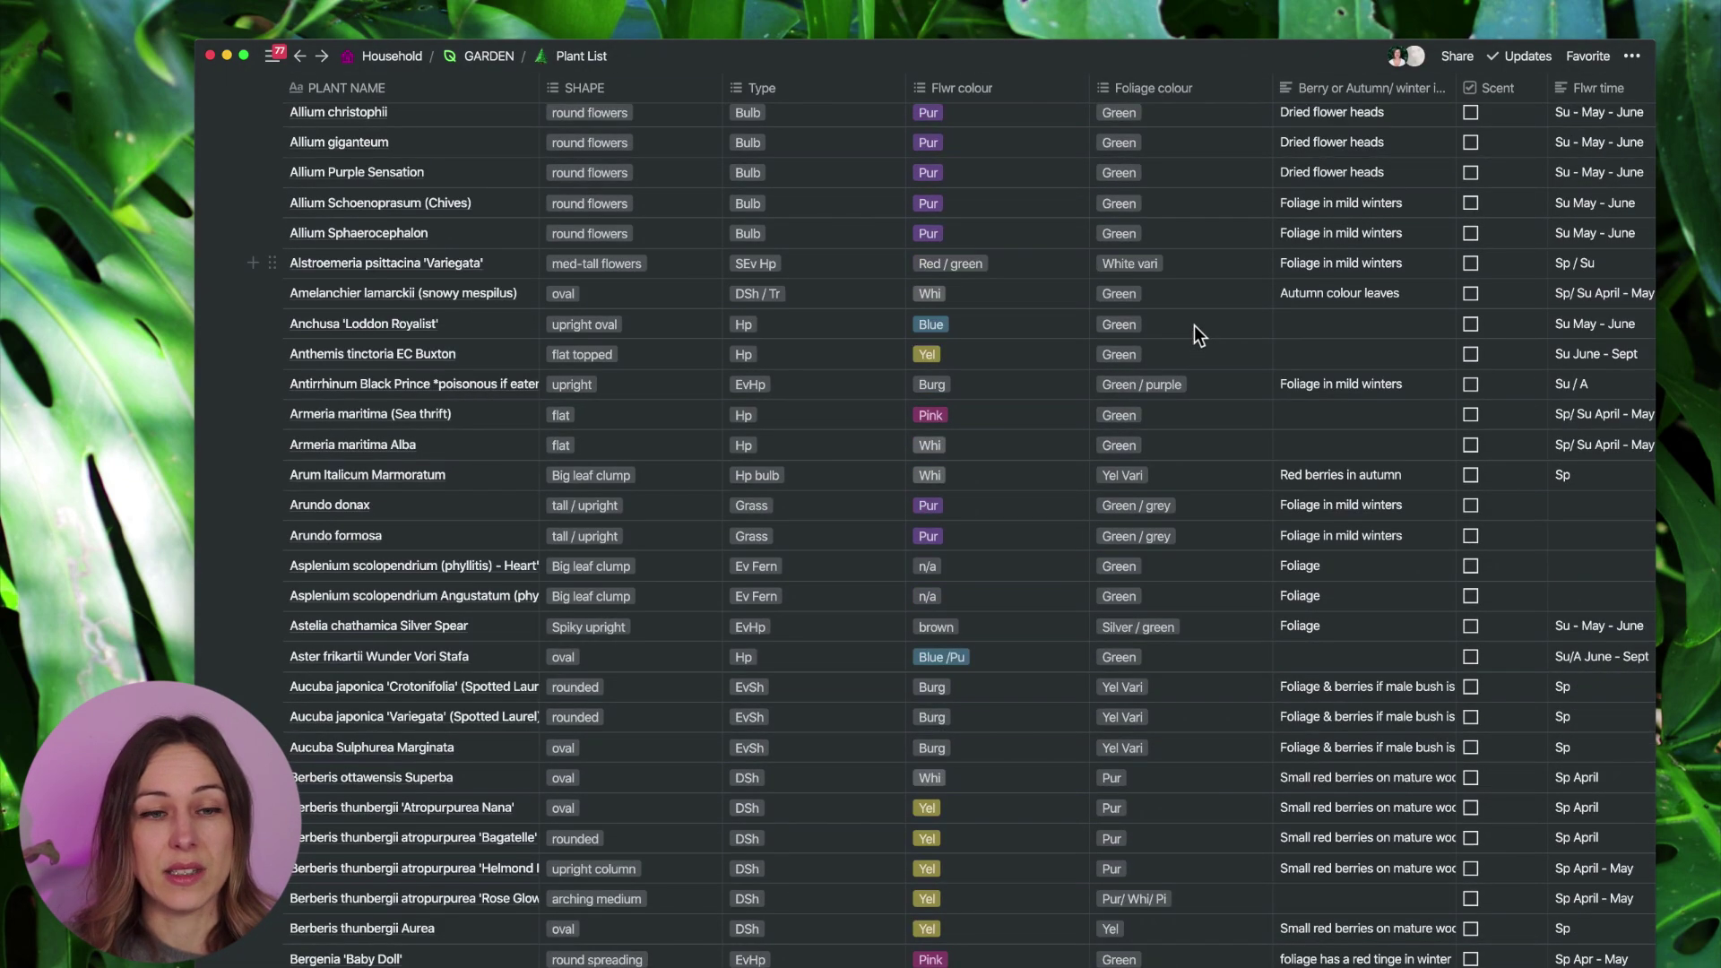
scroll(1194, 324, "down", 20)
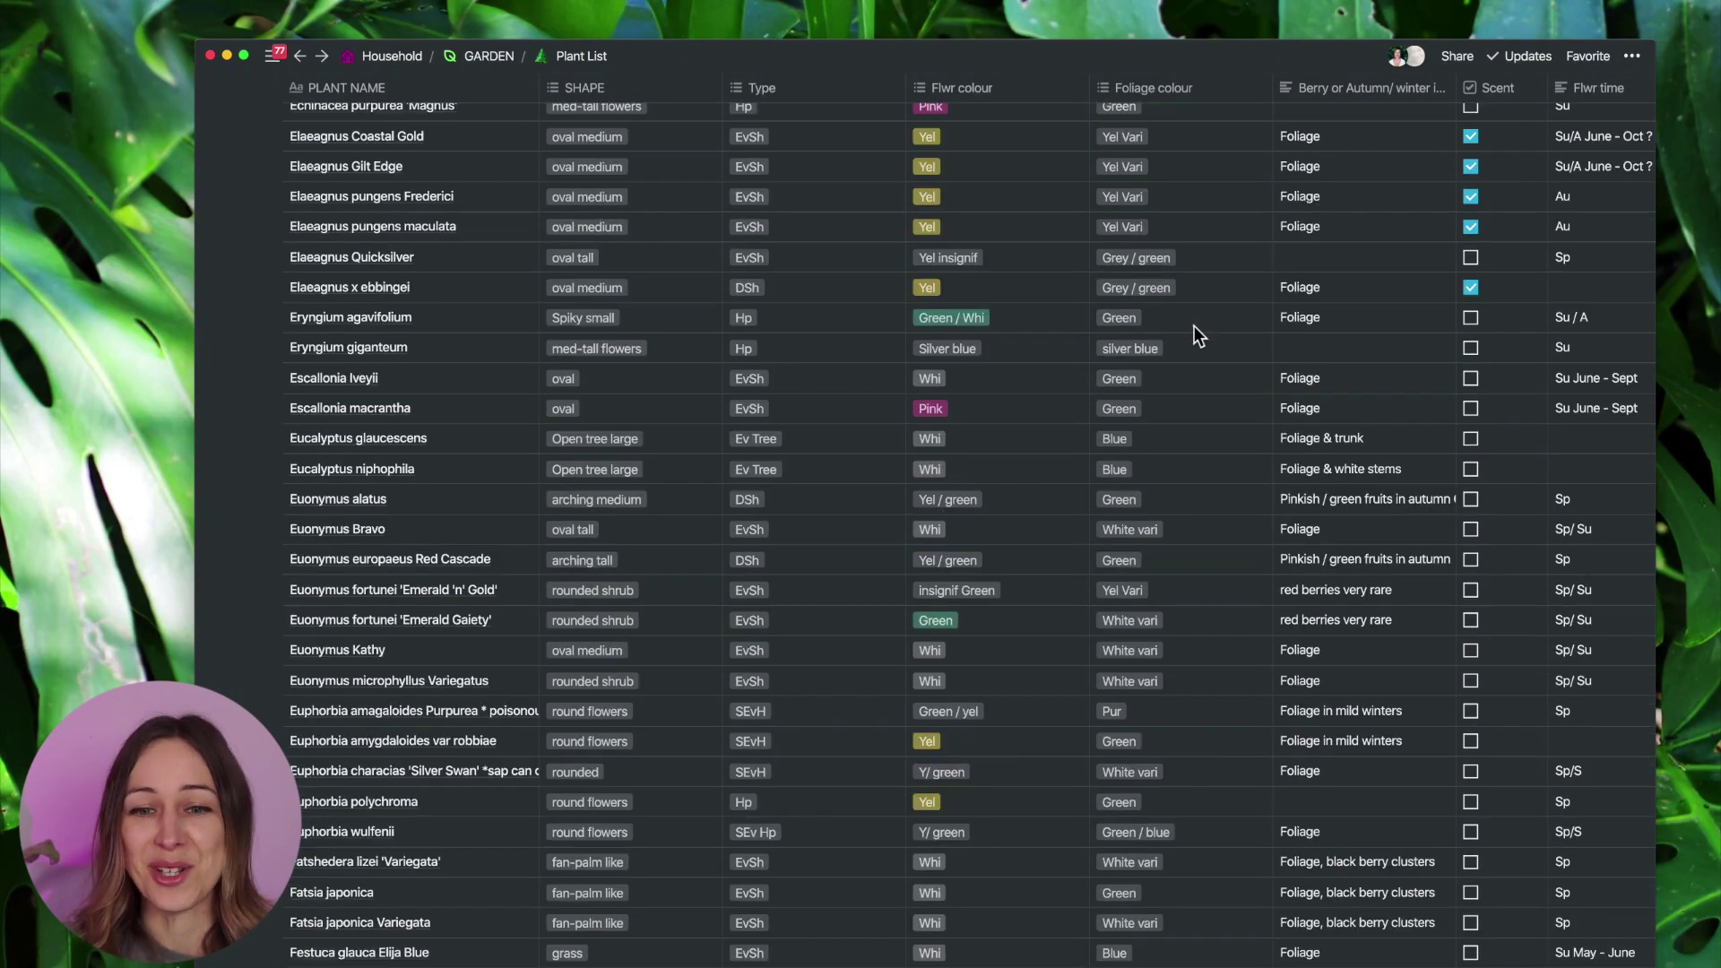
scroll(1194, 335, "down", 15)
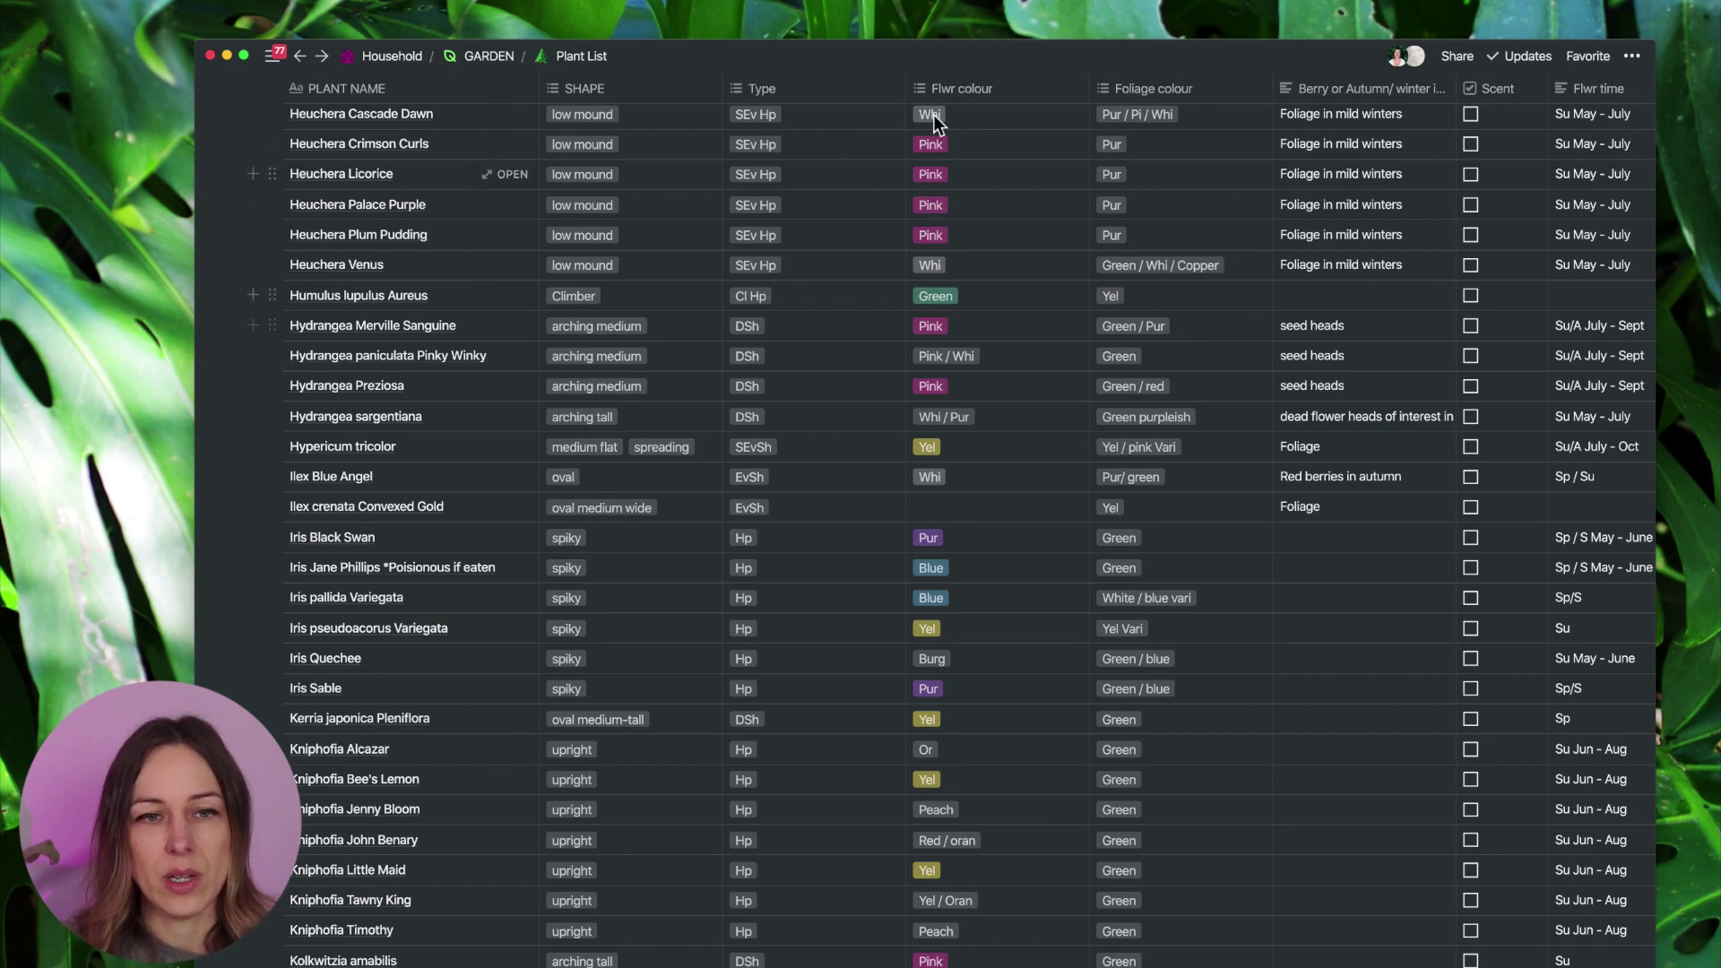
scroll(907, 147, "up", 20)
scroll(905, 147, "up", 5)
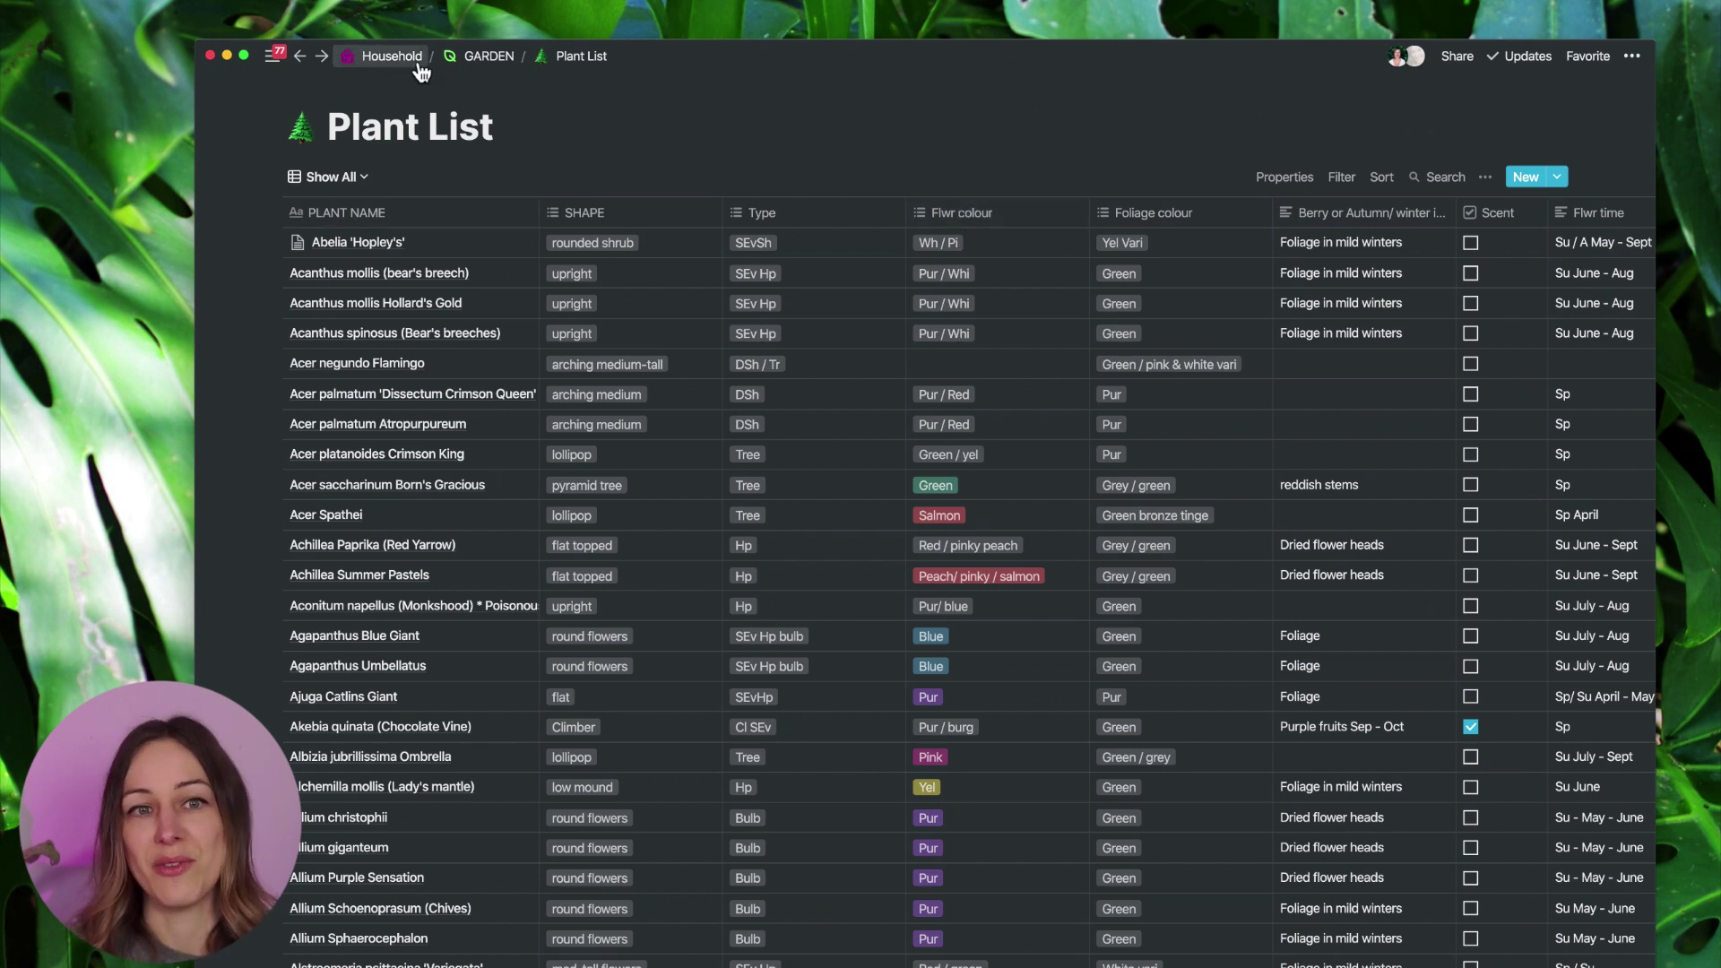
left_click(492, 57)
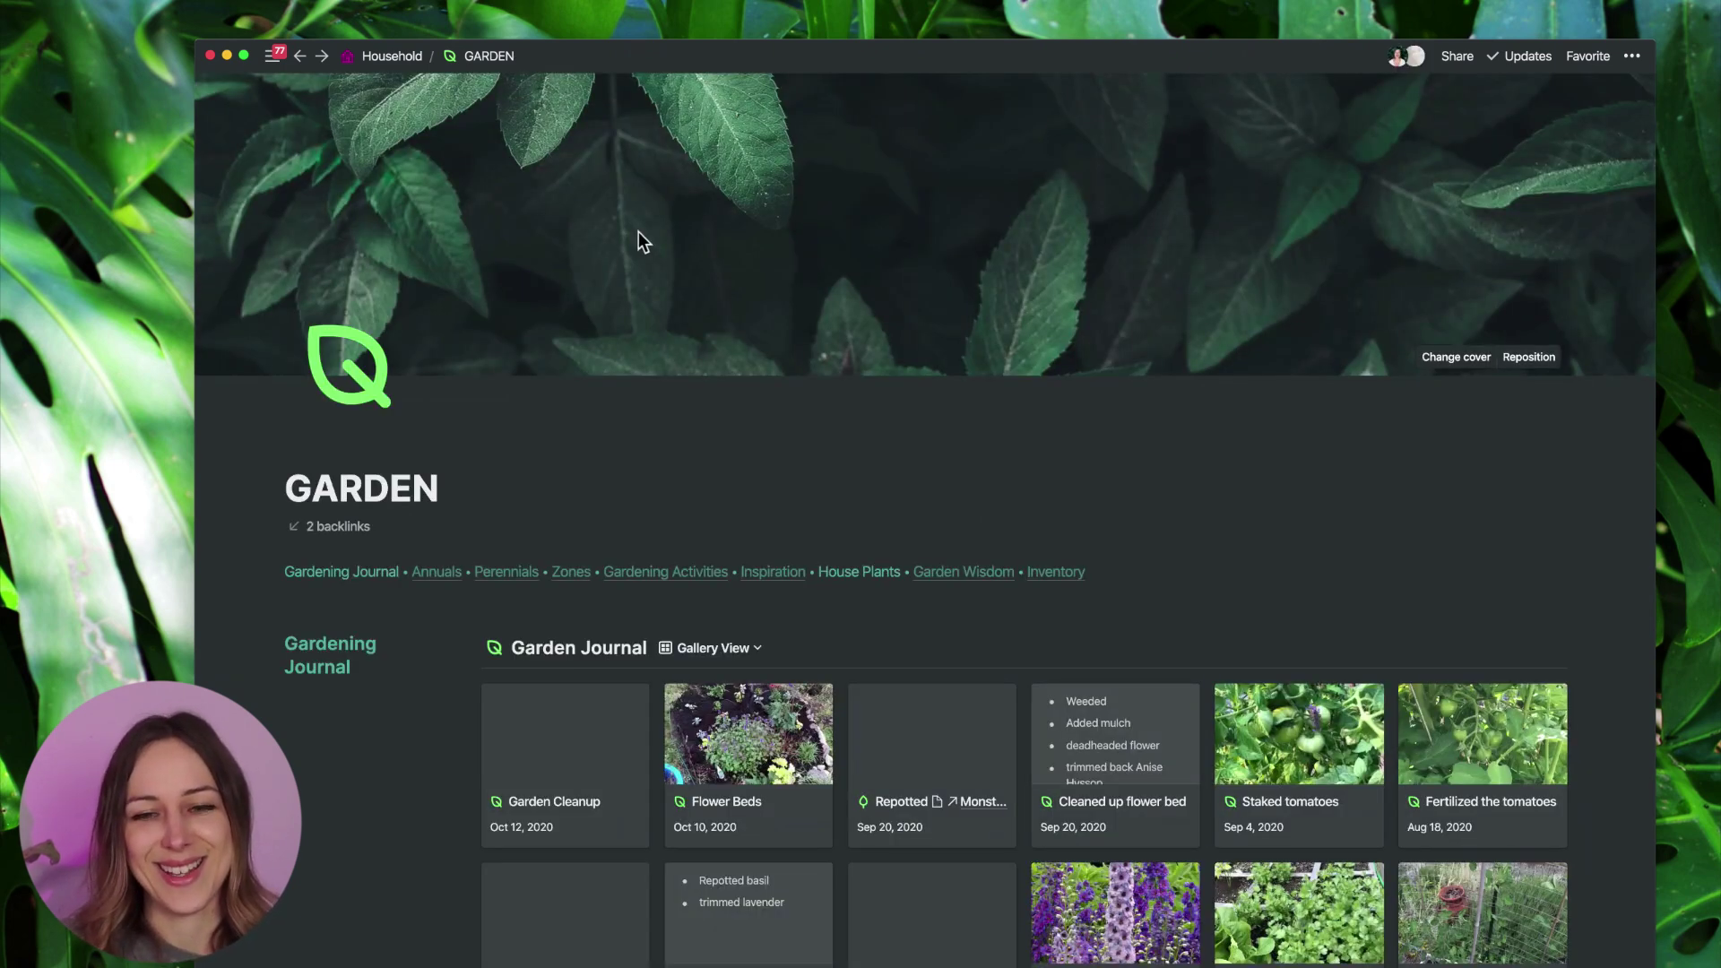
scroll(1291, 430, "down", 2)
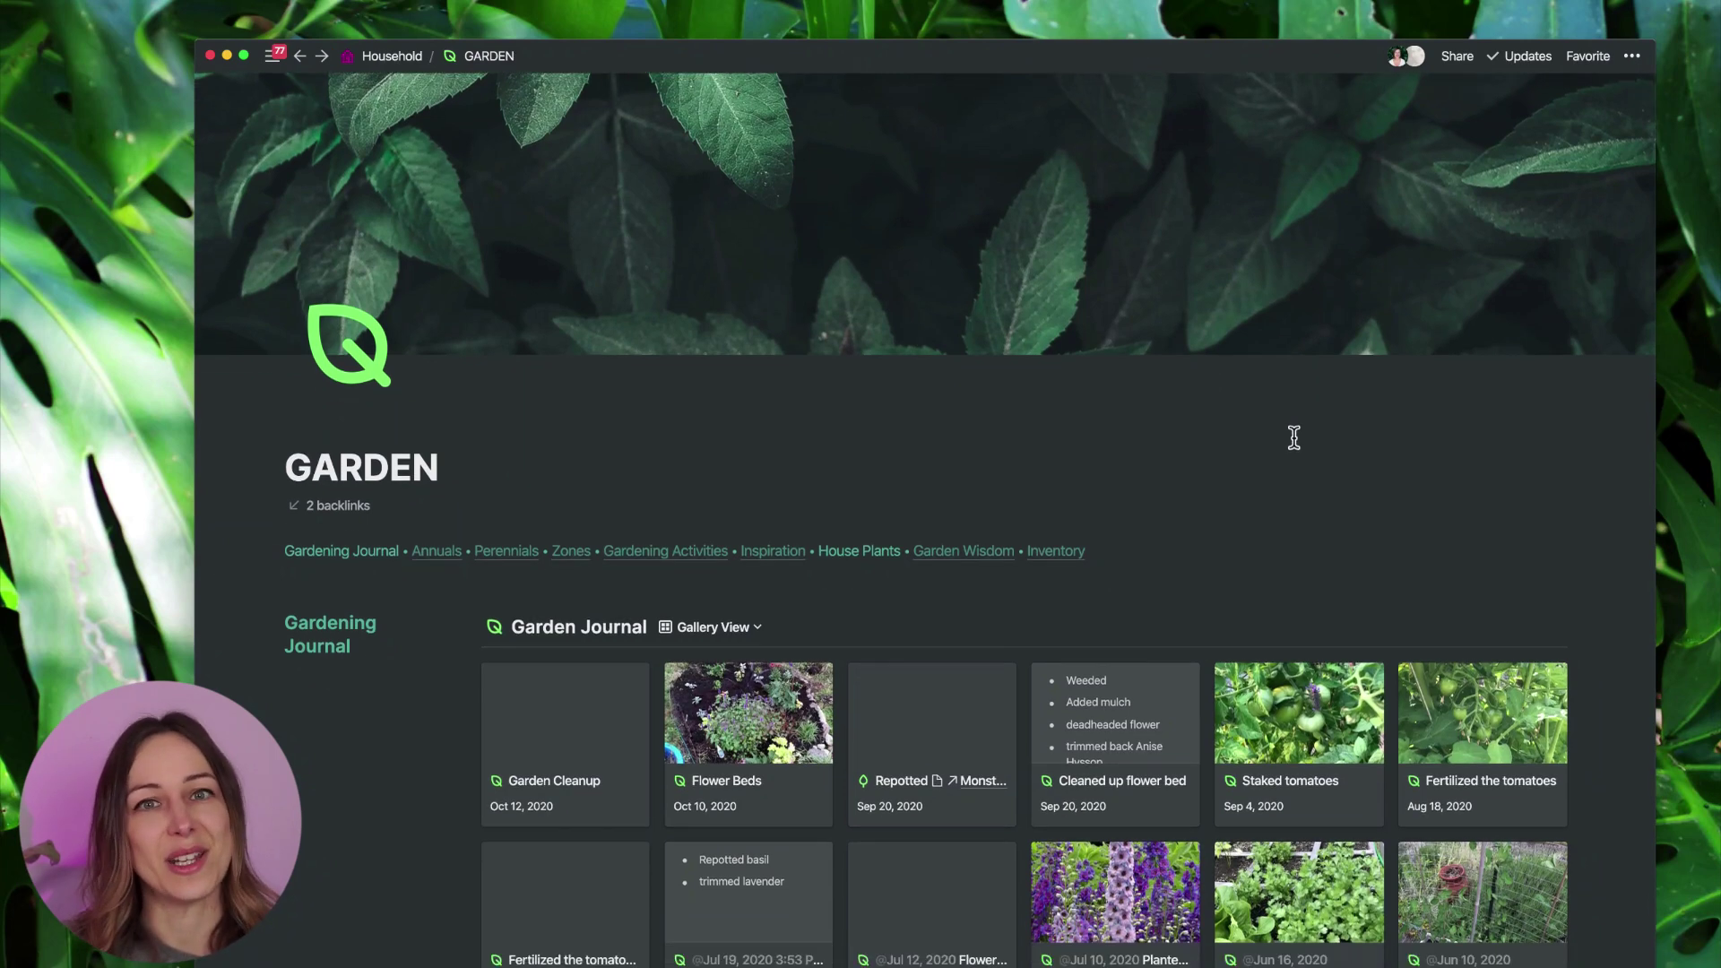
Go to the Pests table on the GARDEN page, open the aphids entry to view its properties, and close it.
scroll(1299, 429, "down", 15)
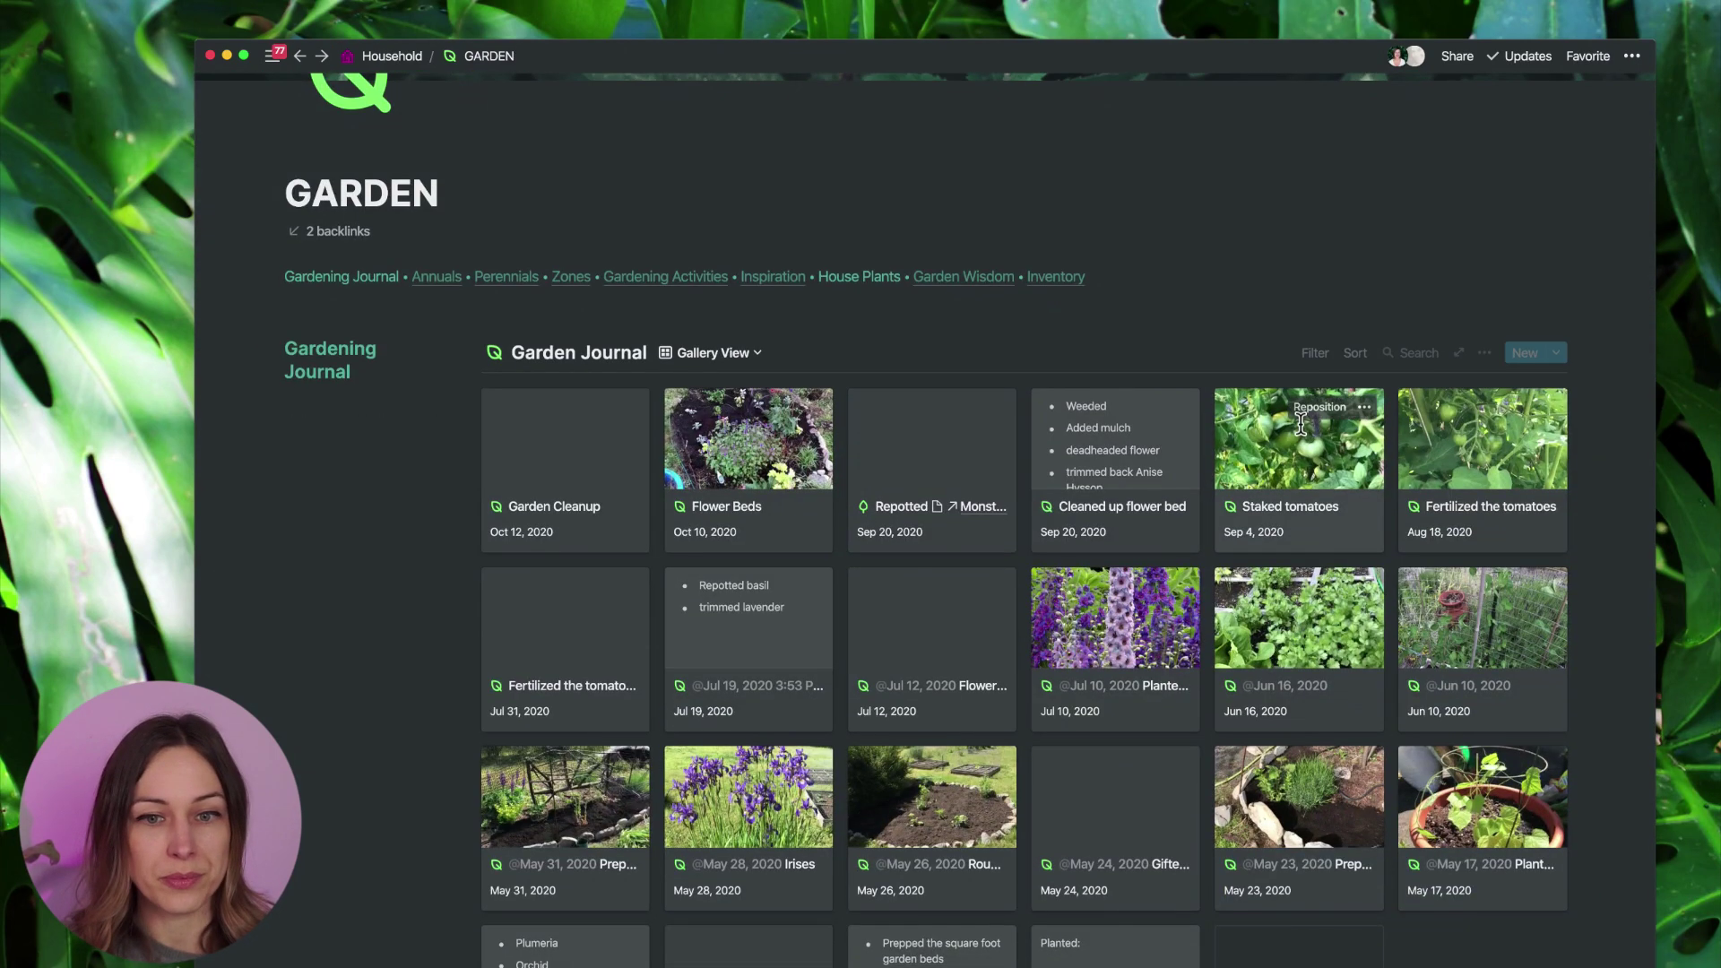
scroll(1299, 428, "down", 10)
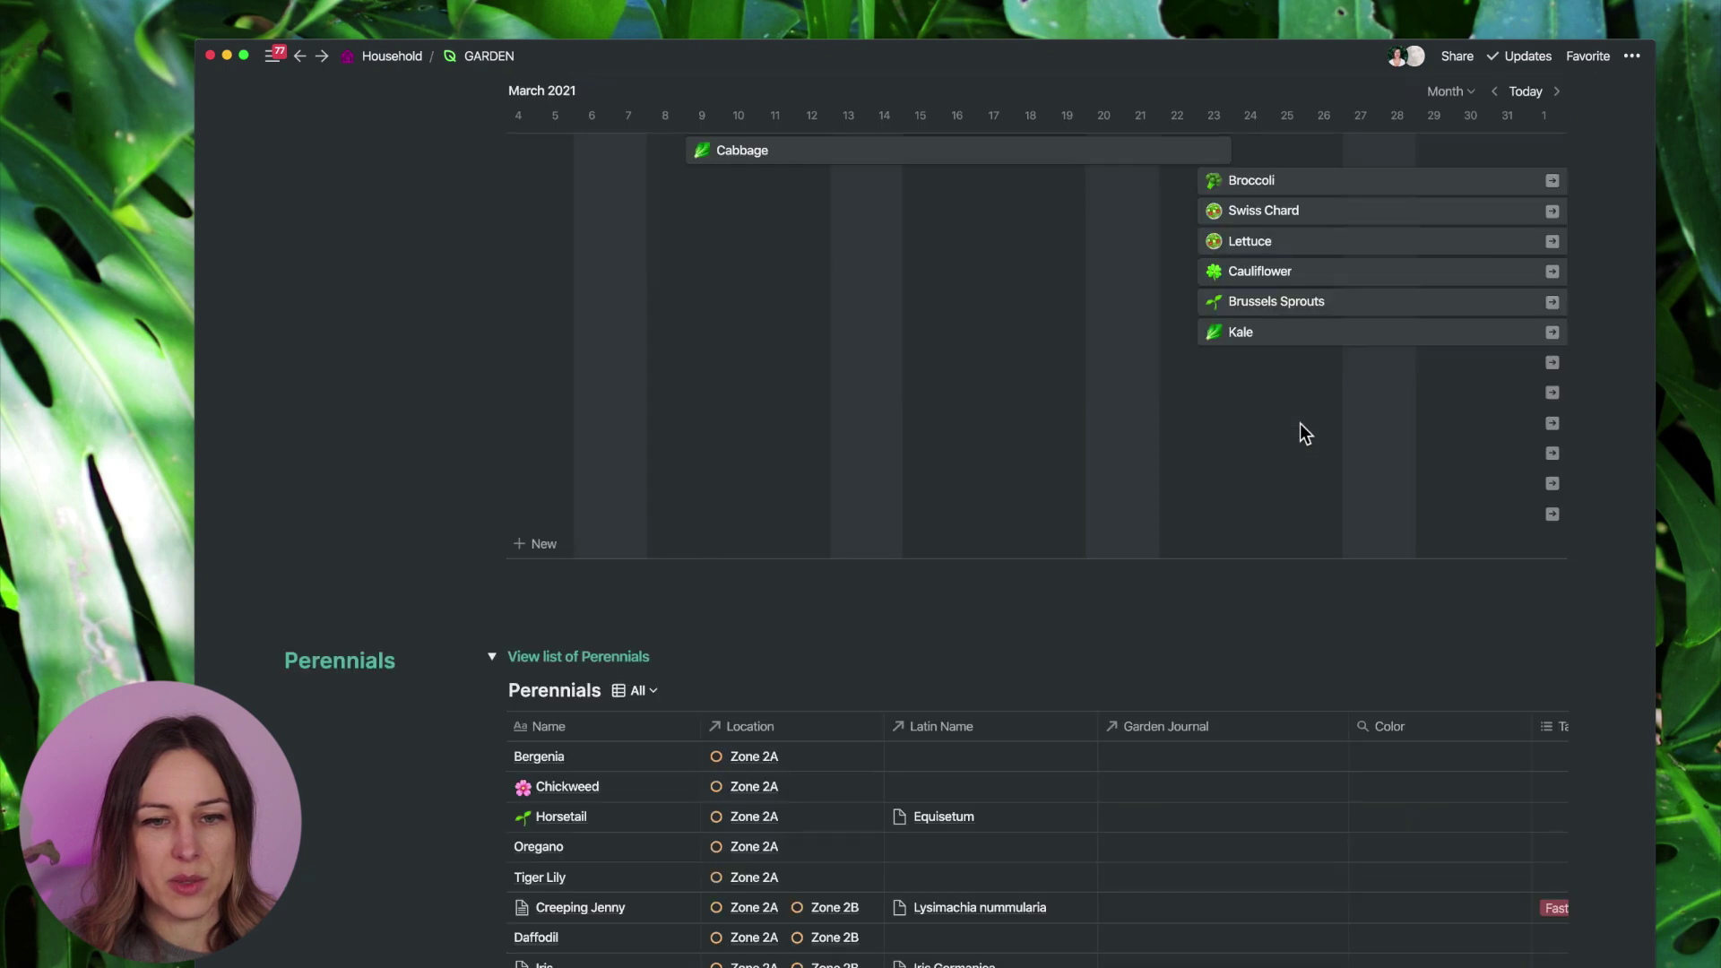
scroll(1299, 423, "down", 15)
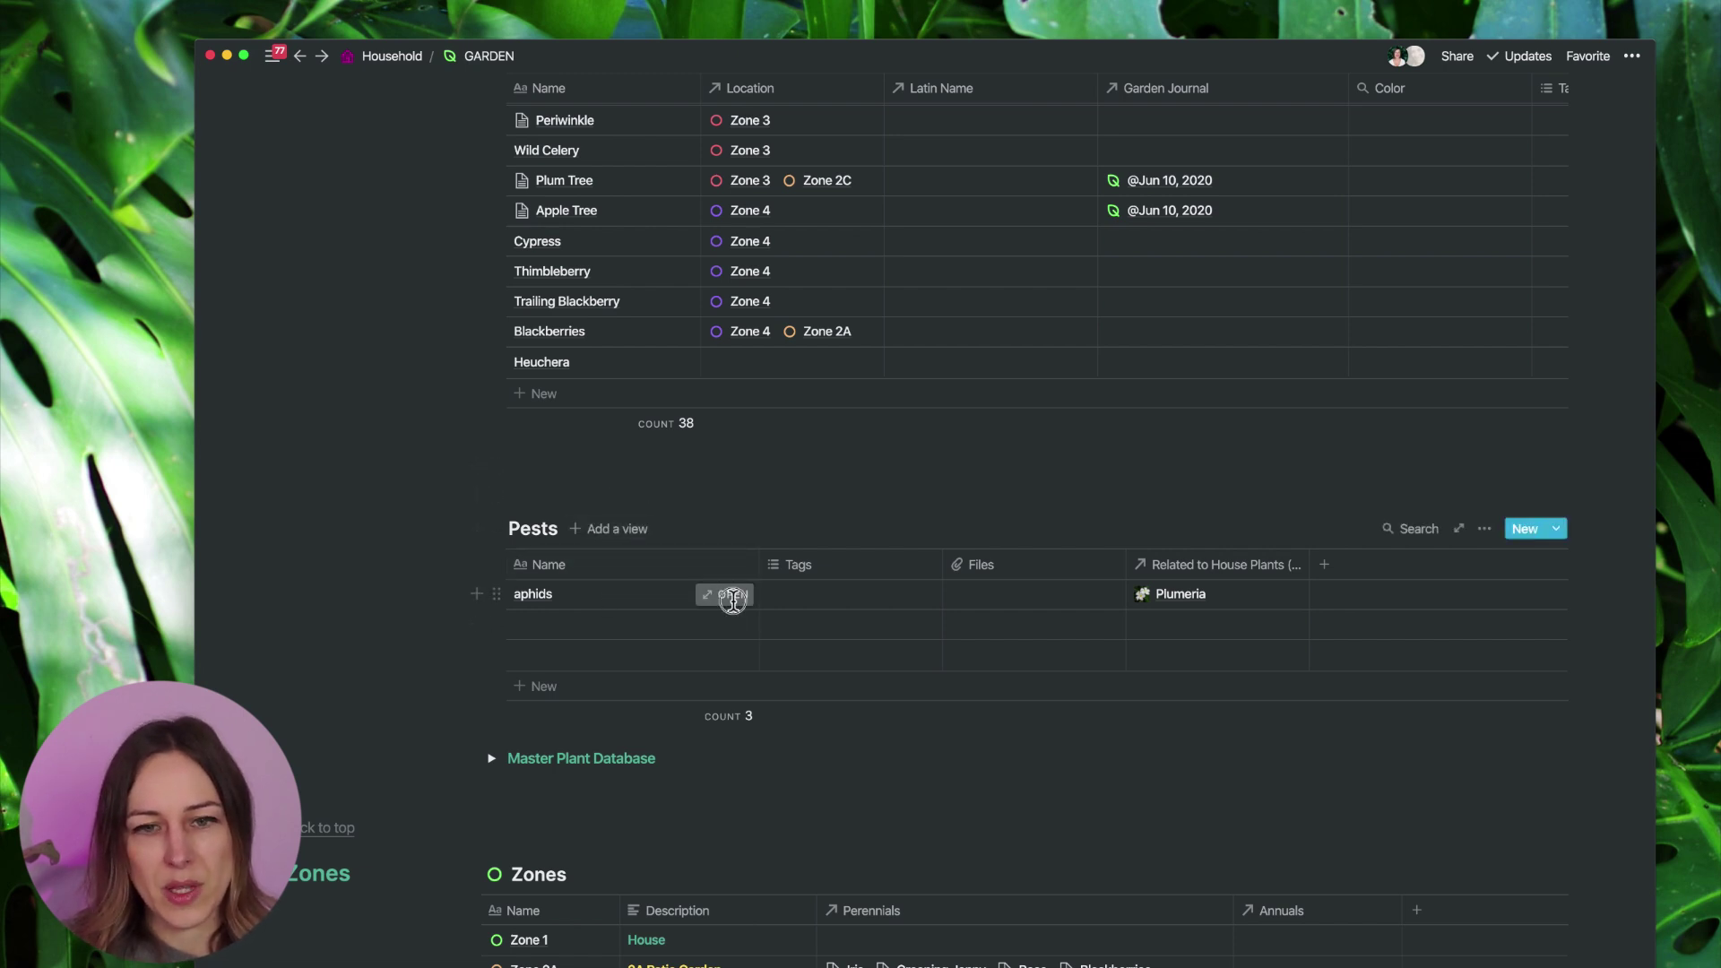
left_click(732, 596)
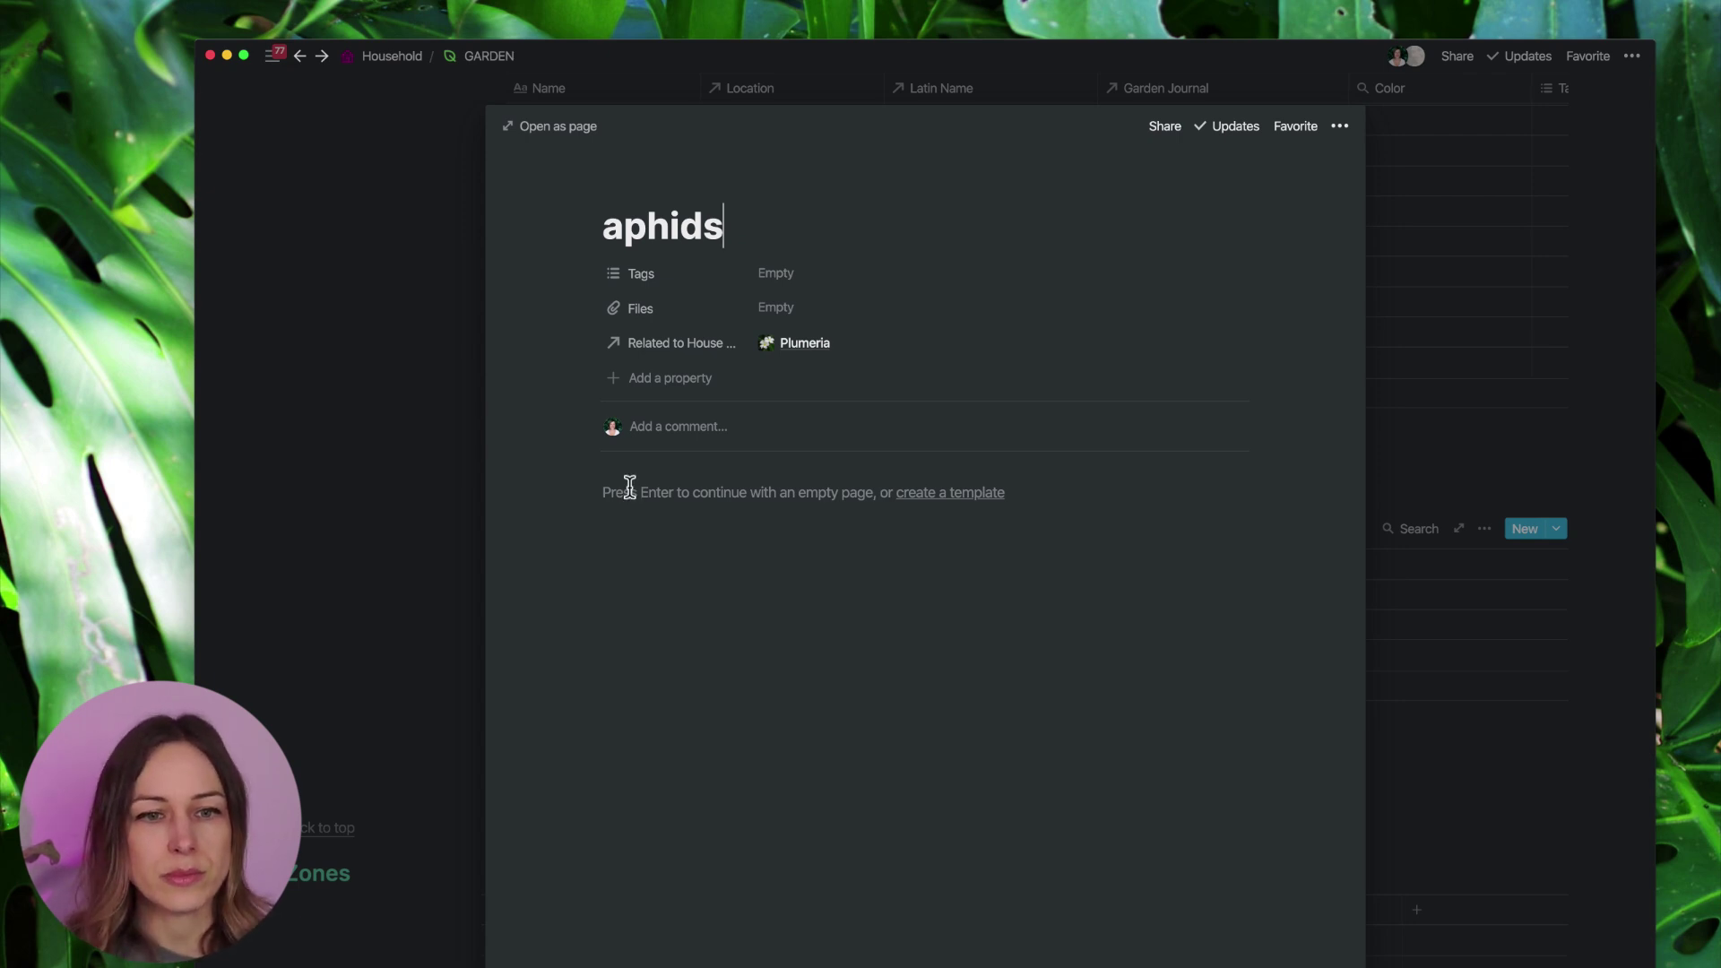
left_click(375, 520)
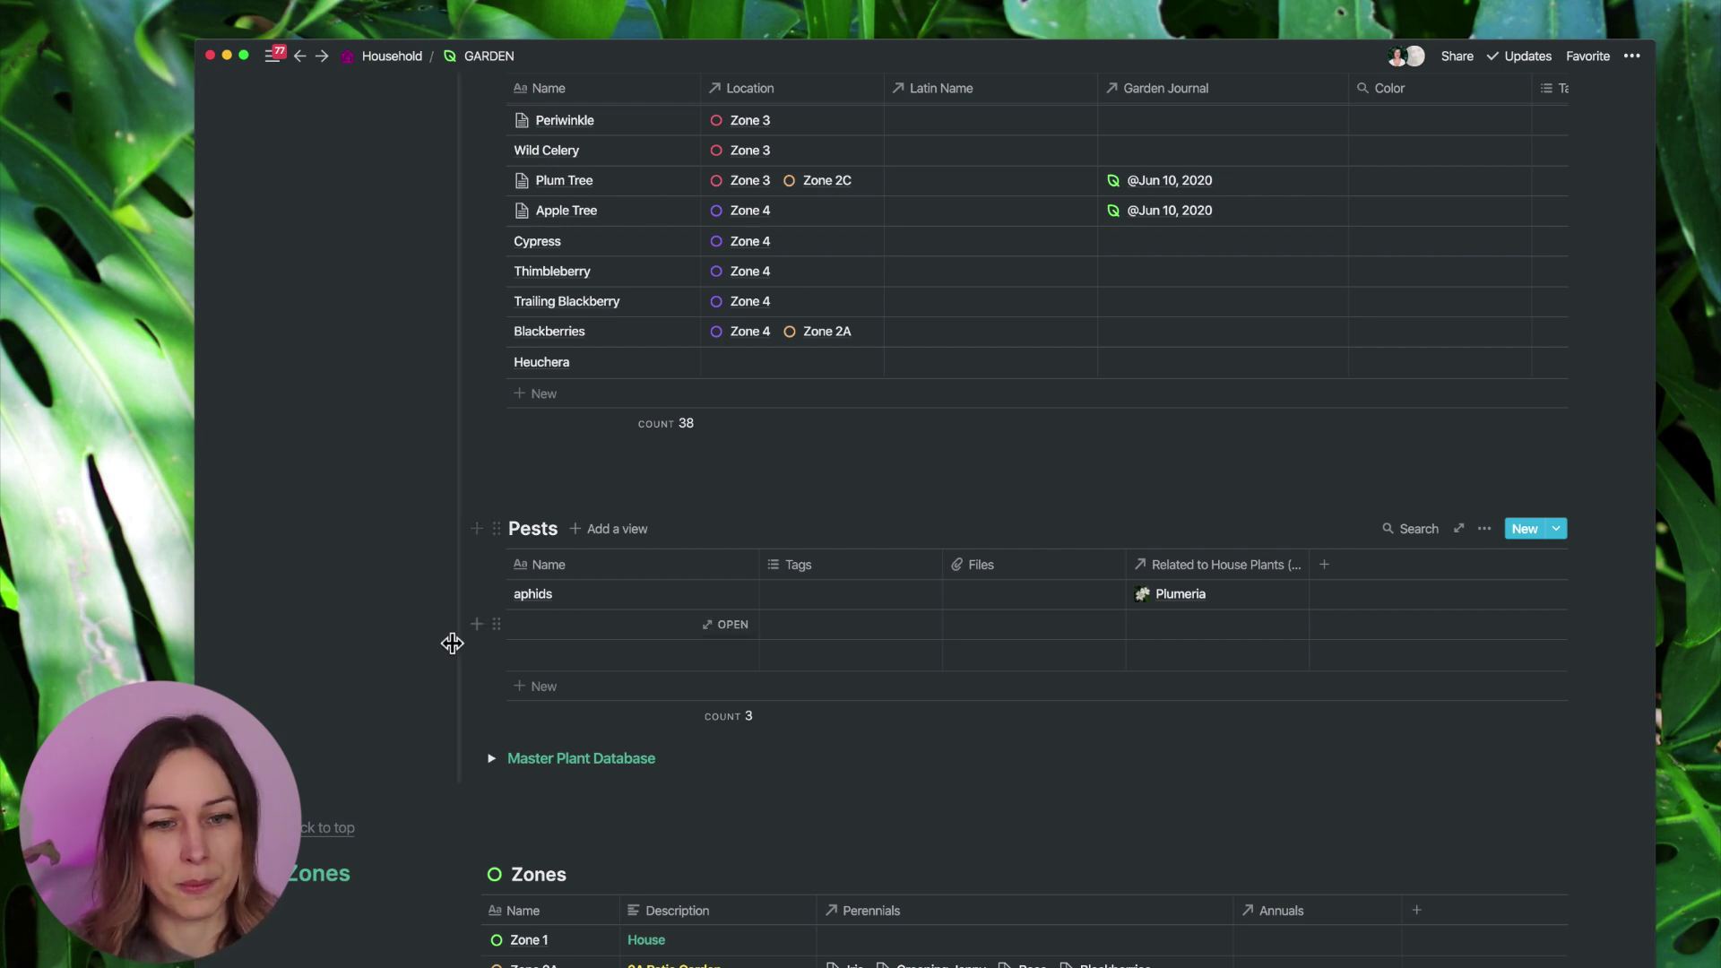
In Garden activities by Month, view the activity about protecting grafted roses and check the Current Month view's filters without changing them.
scroll(511, 726, "down", 10)
scroll(922, 820, "down", 1)
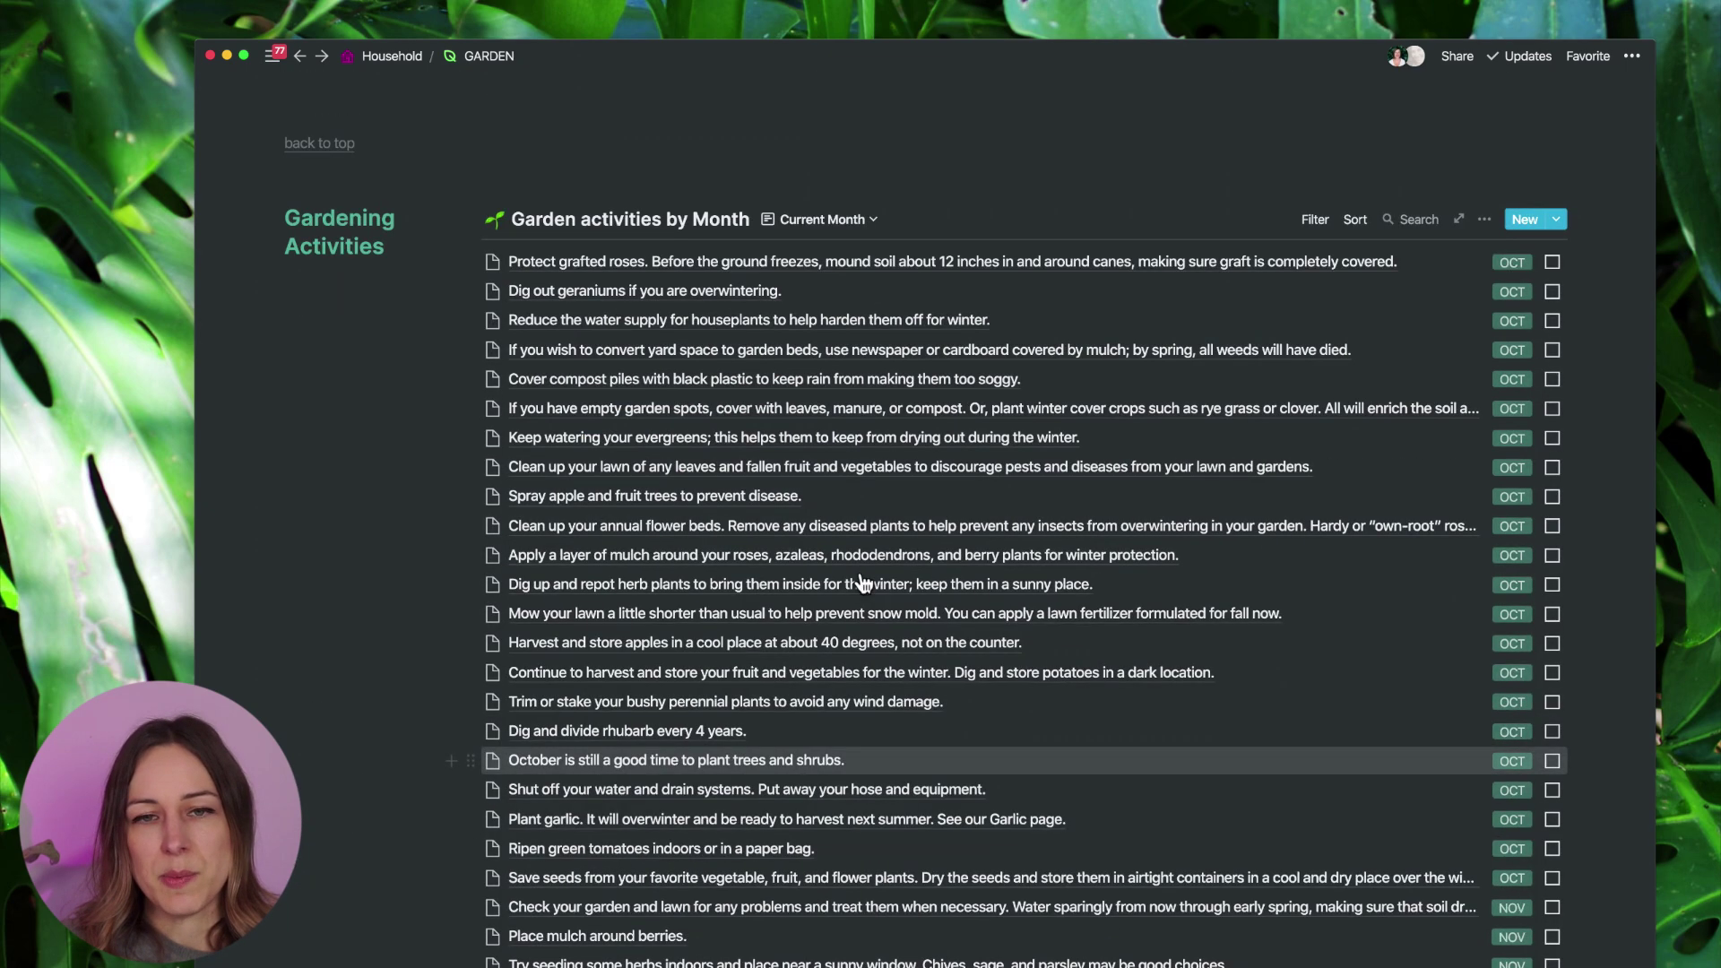
left_click(615, 275)
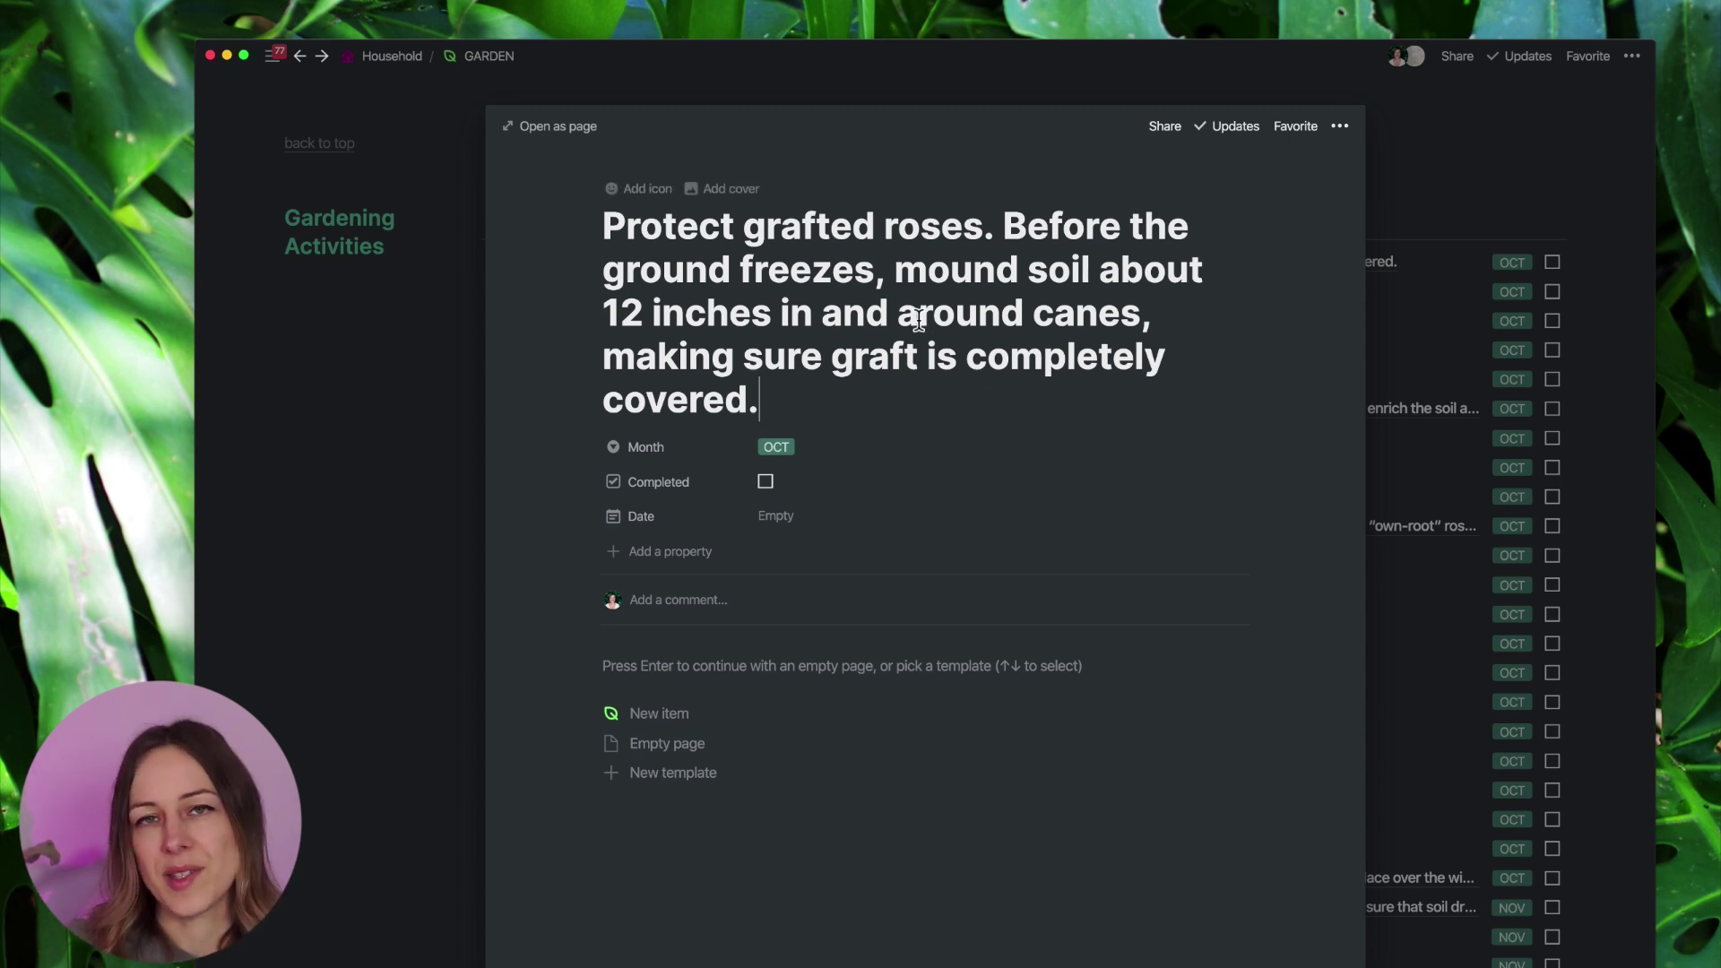
key("Escape")
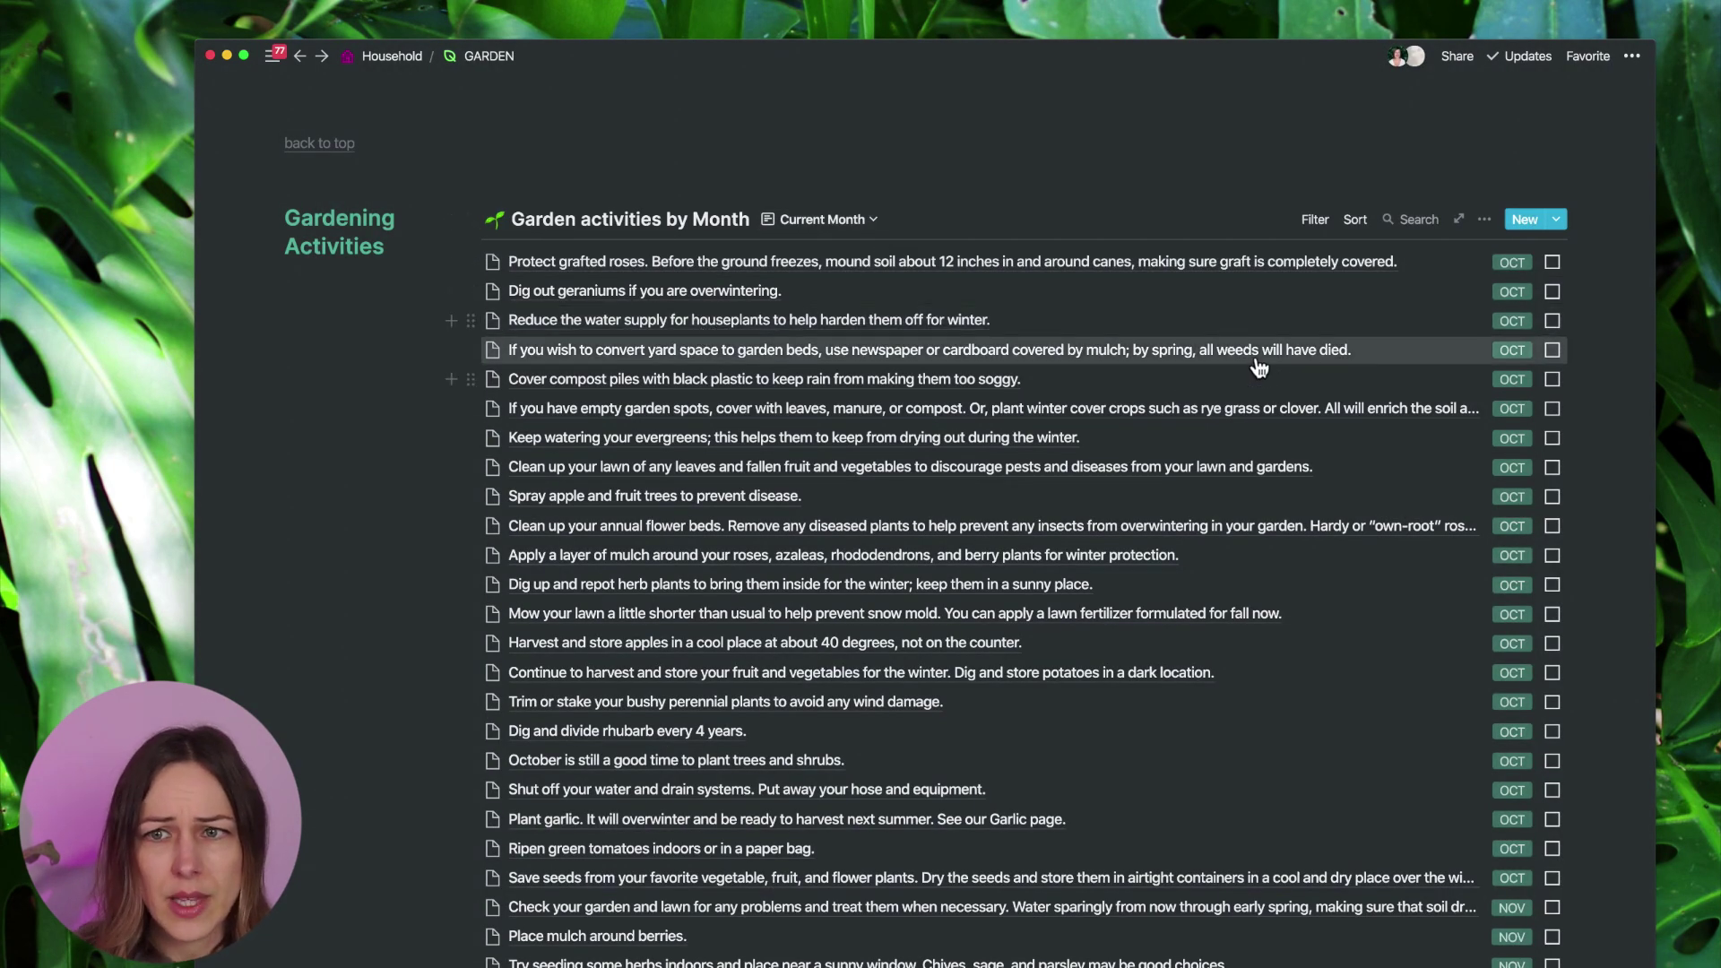
left_click(1327, 223)
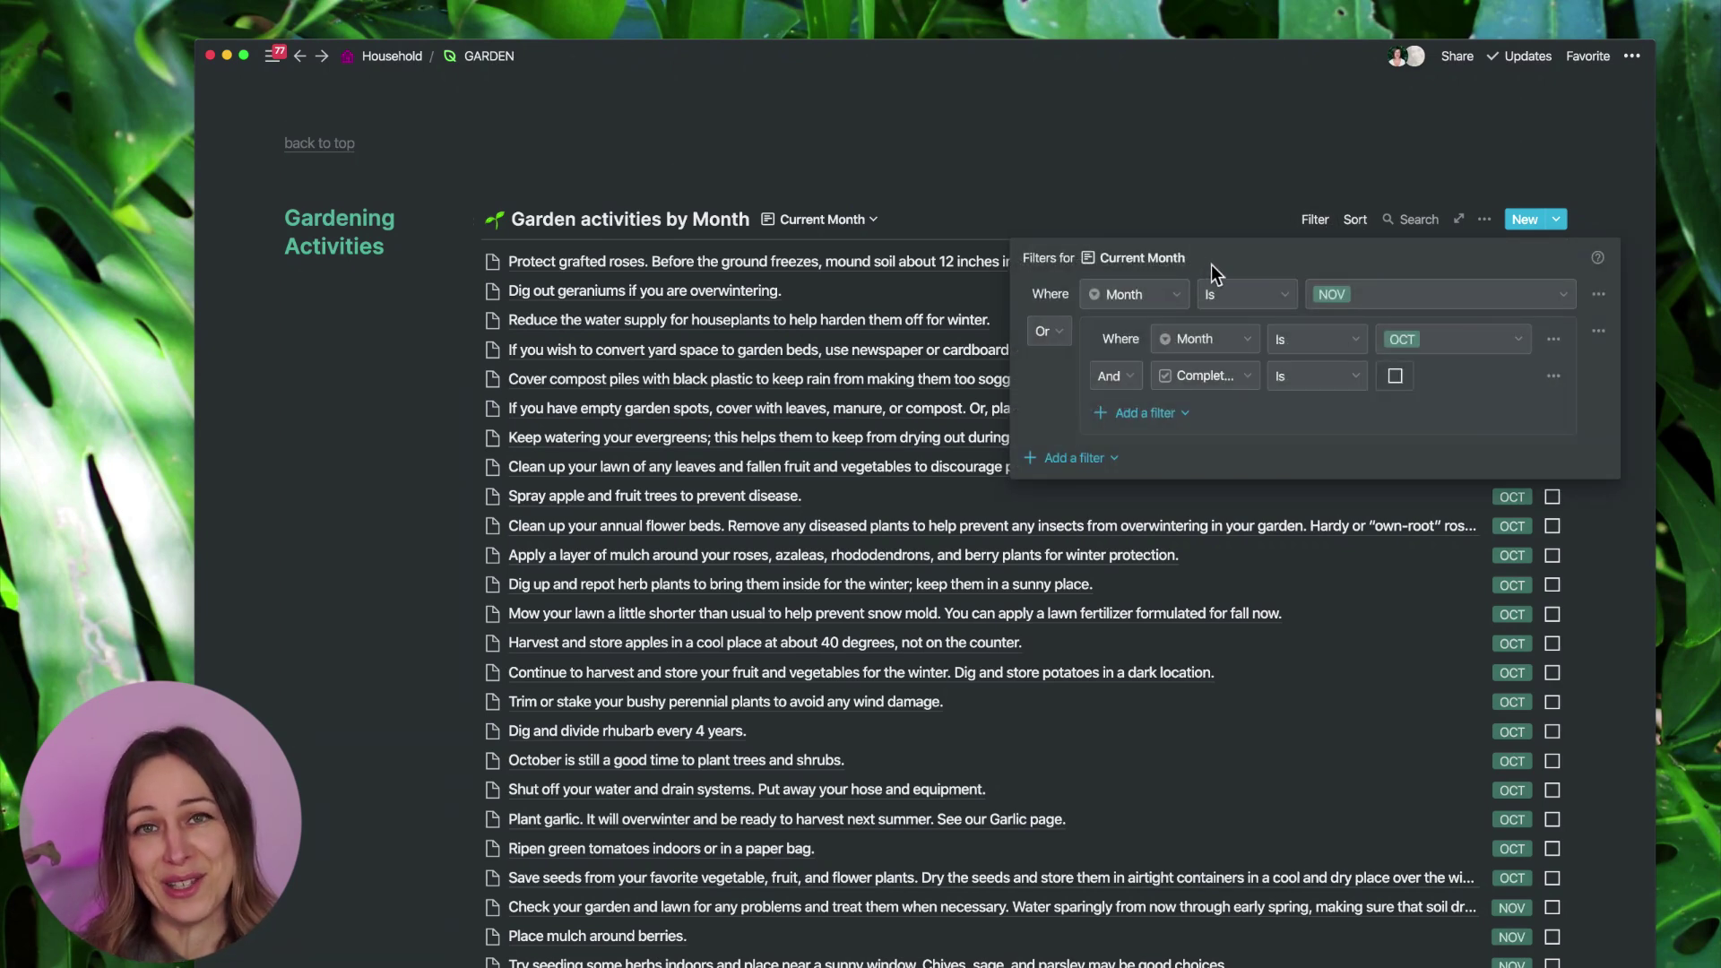
key("Escape")
Open the Design with indoor plants entry in the Plant + Garden Inspiration gallery, view its photo, and close it.
scroll(986, 240, "down", 15)
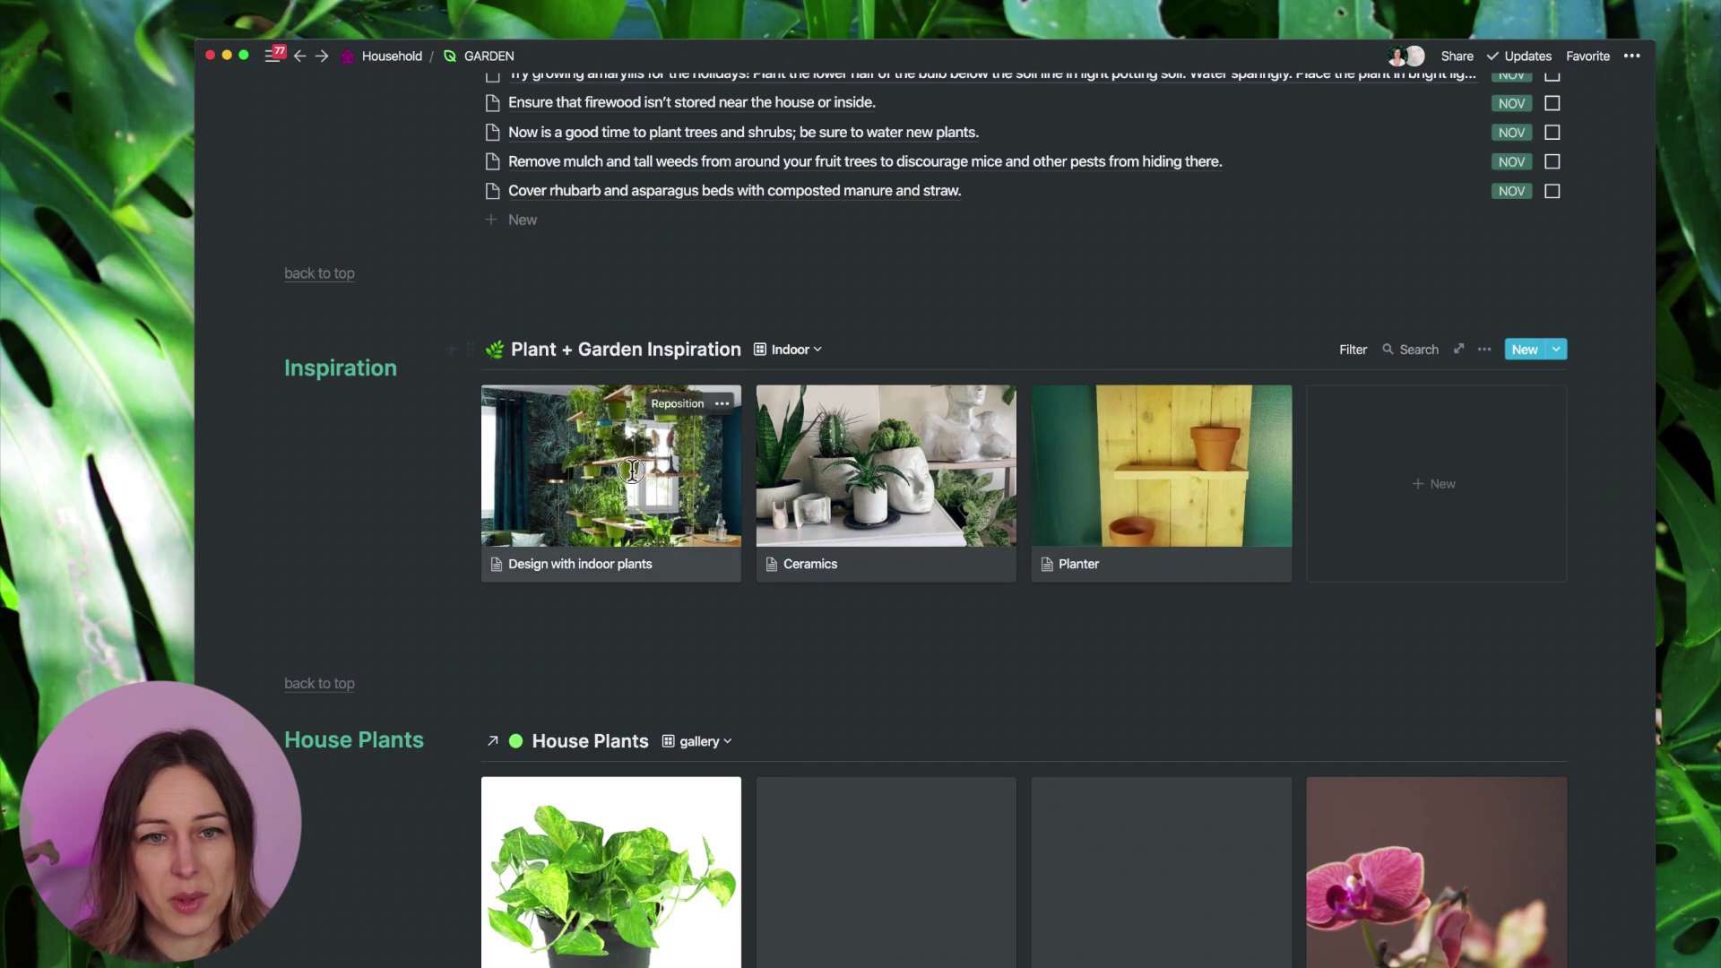
left_click(867, 482)
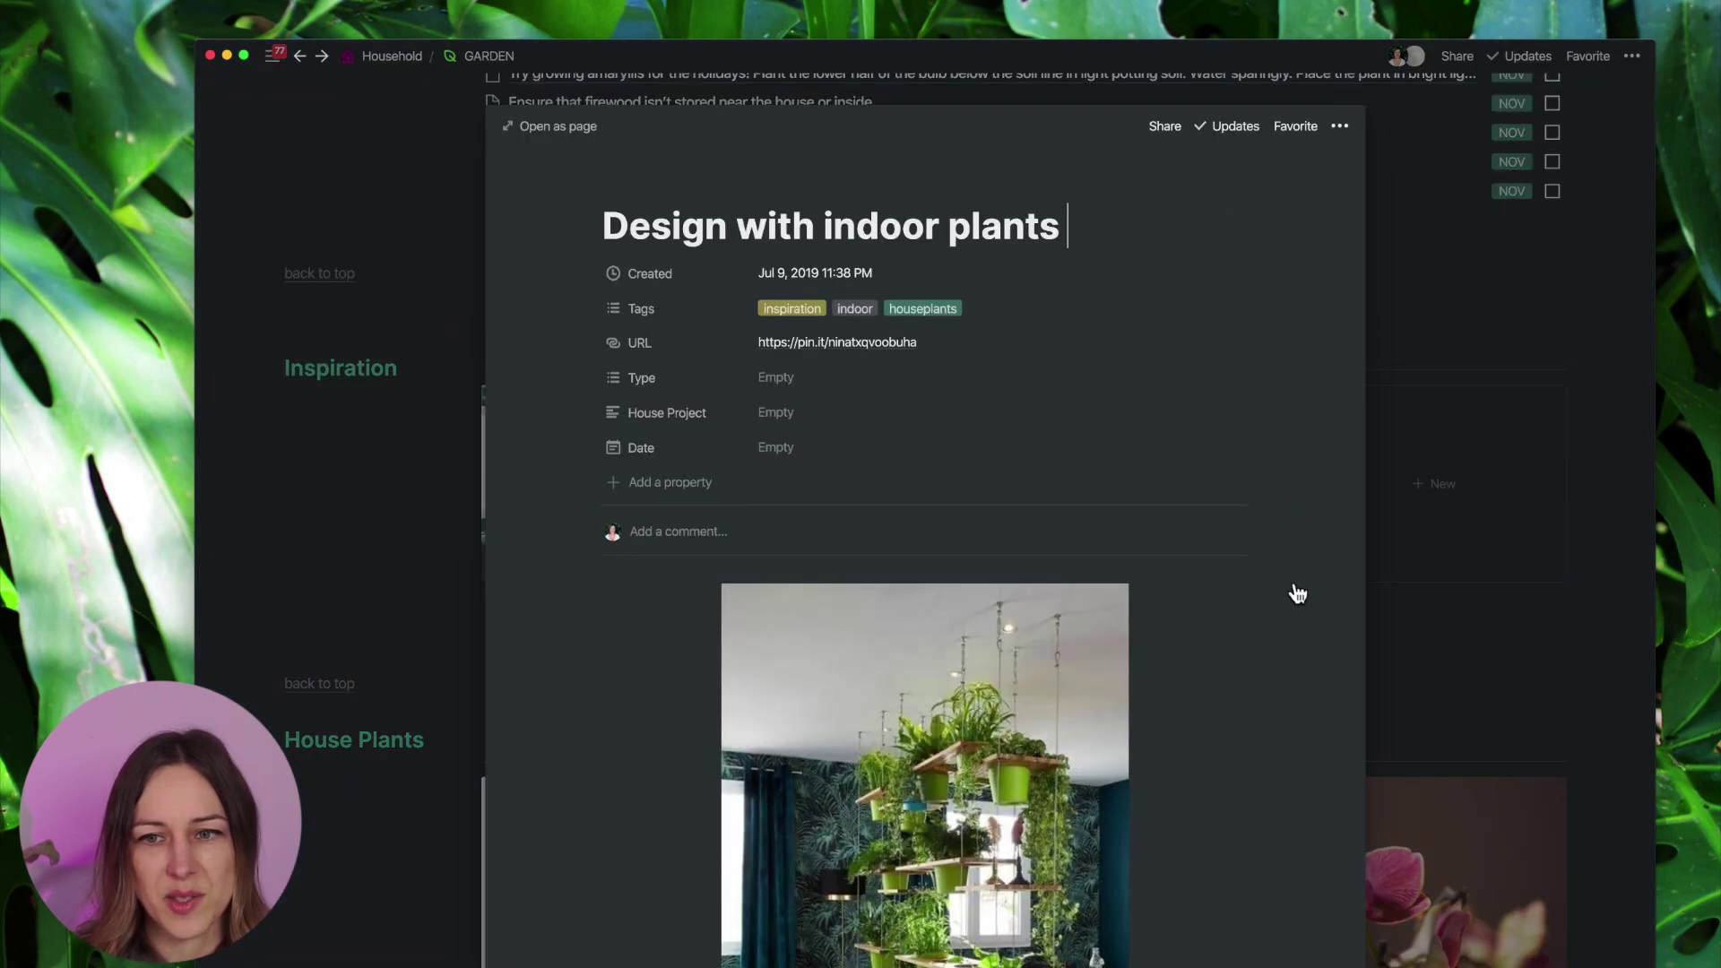
scroll(1309, 591, "down", 3)
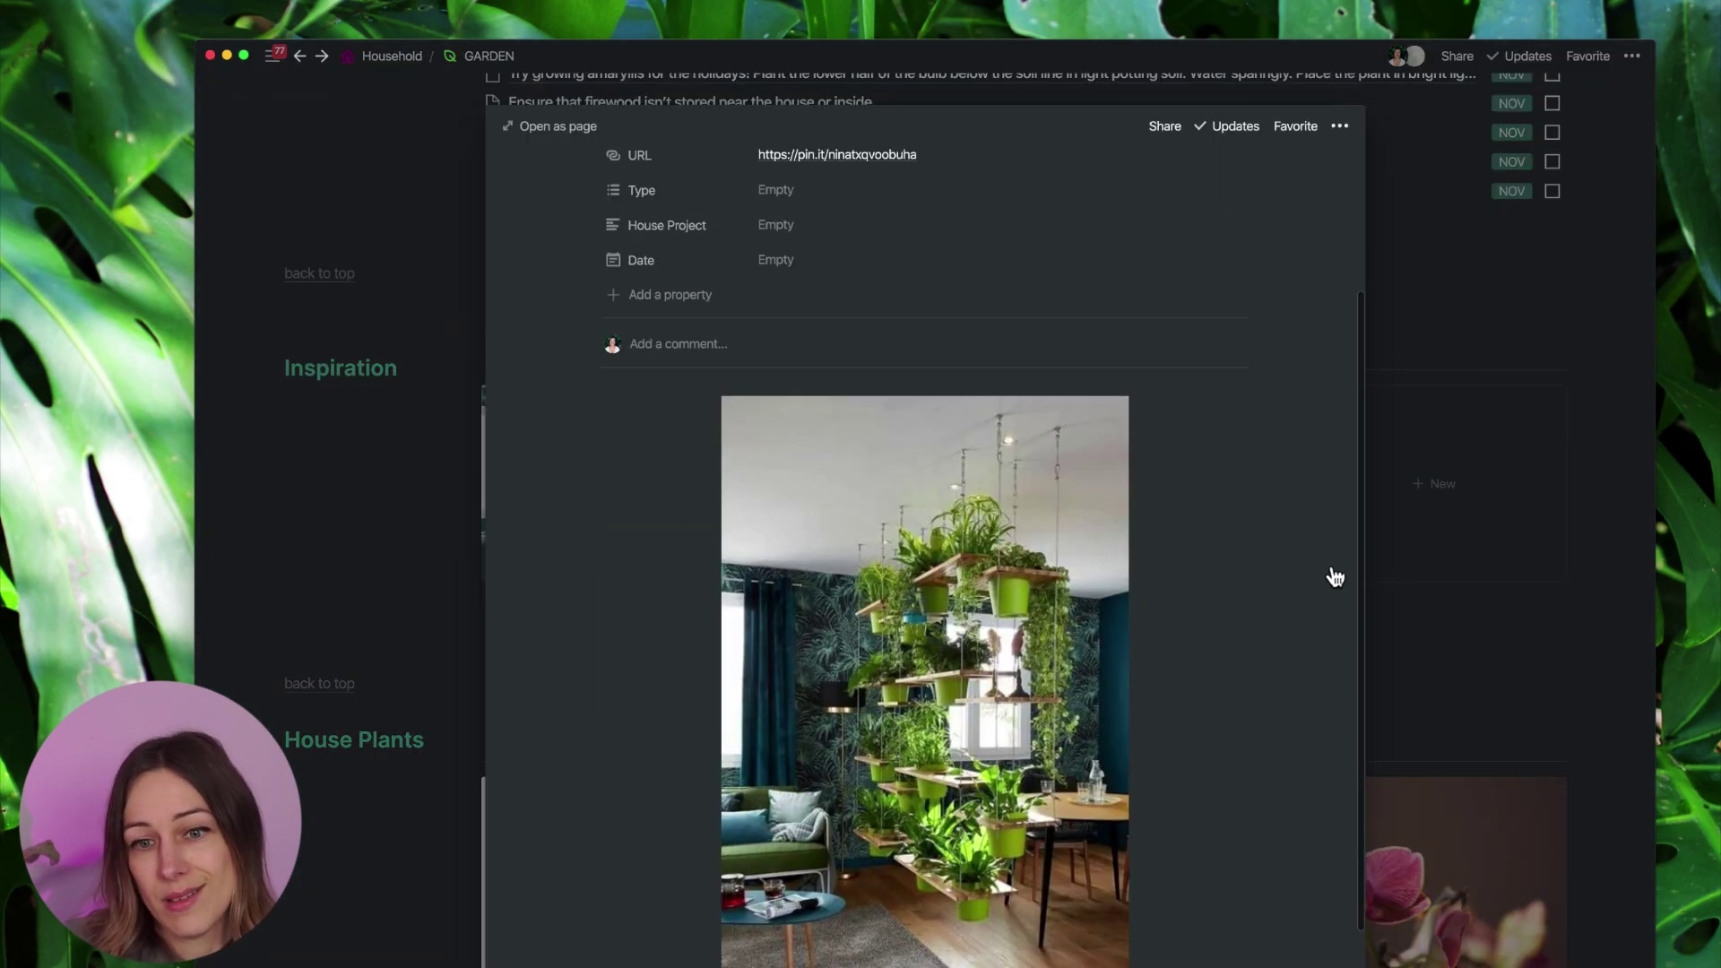
left_click(1391, 632)
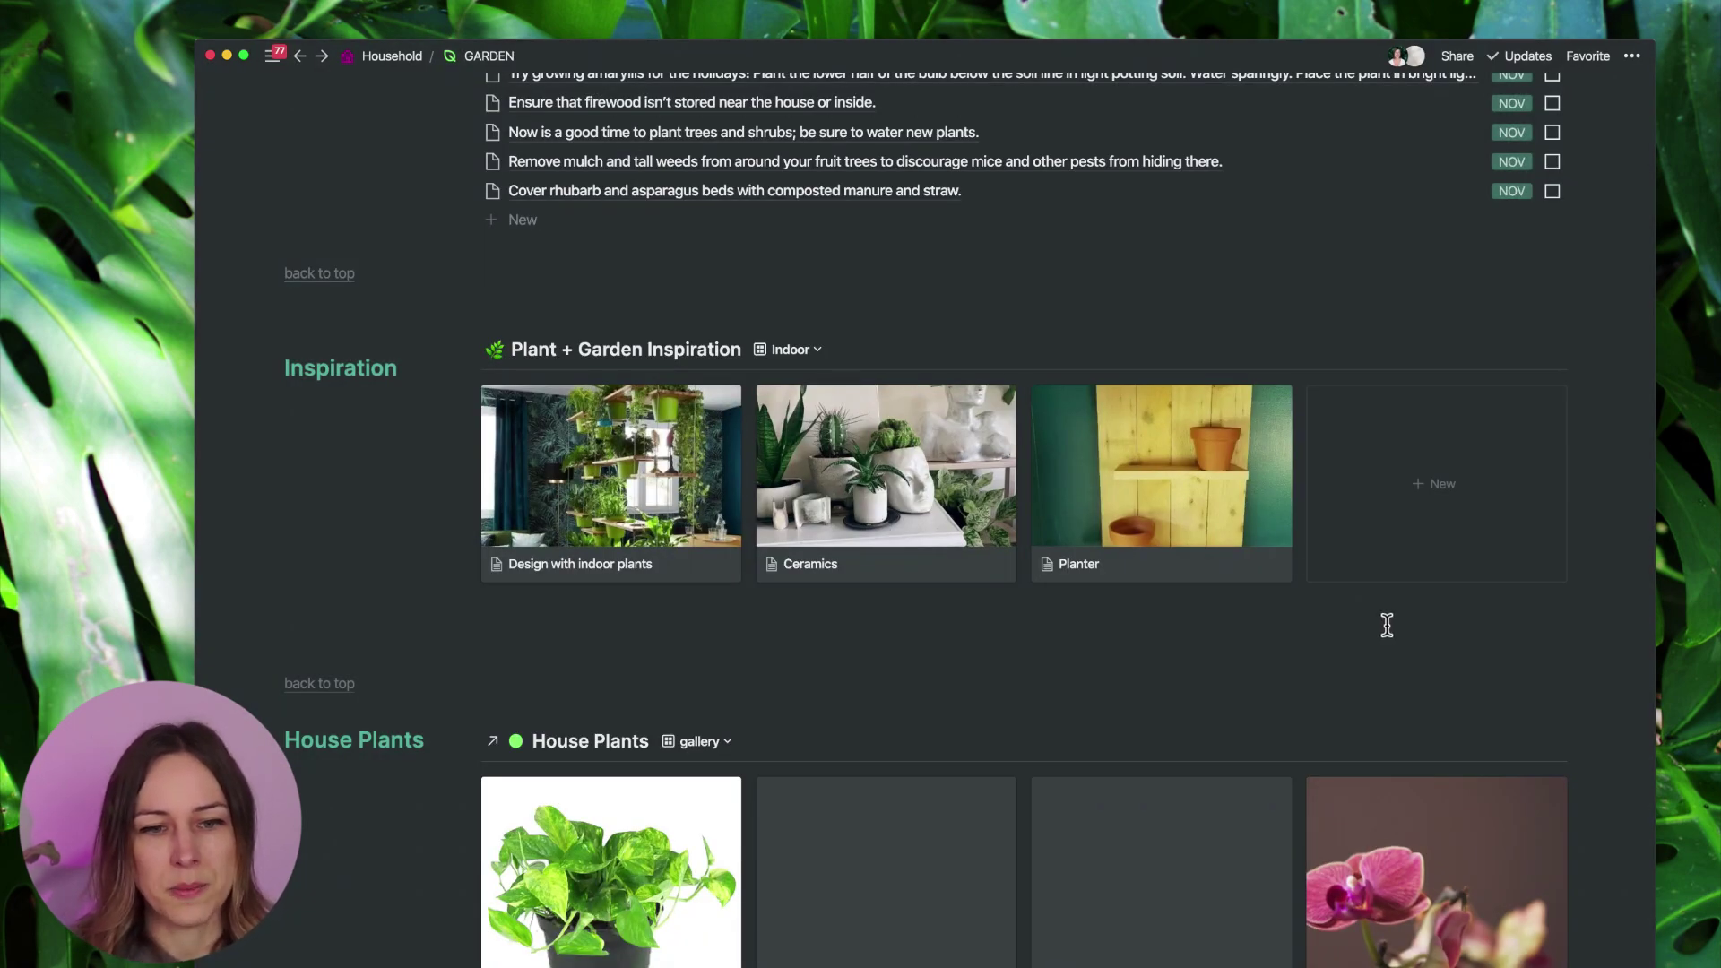
Open Golden Pothos in the House Plants gallery, inspect its Garden Journal relation without changing it, and view its photo.
scroll(1386, 624, "down", 5)
left_click(605, 527)
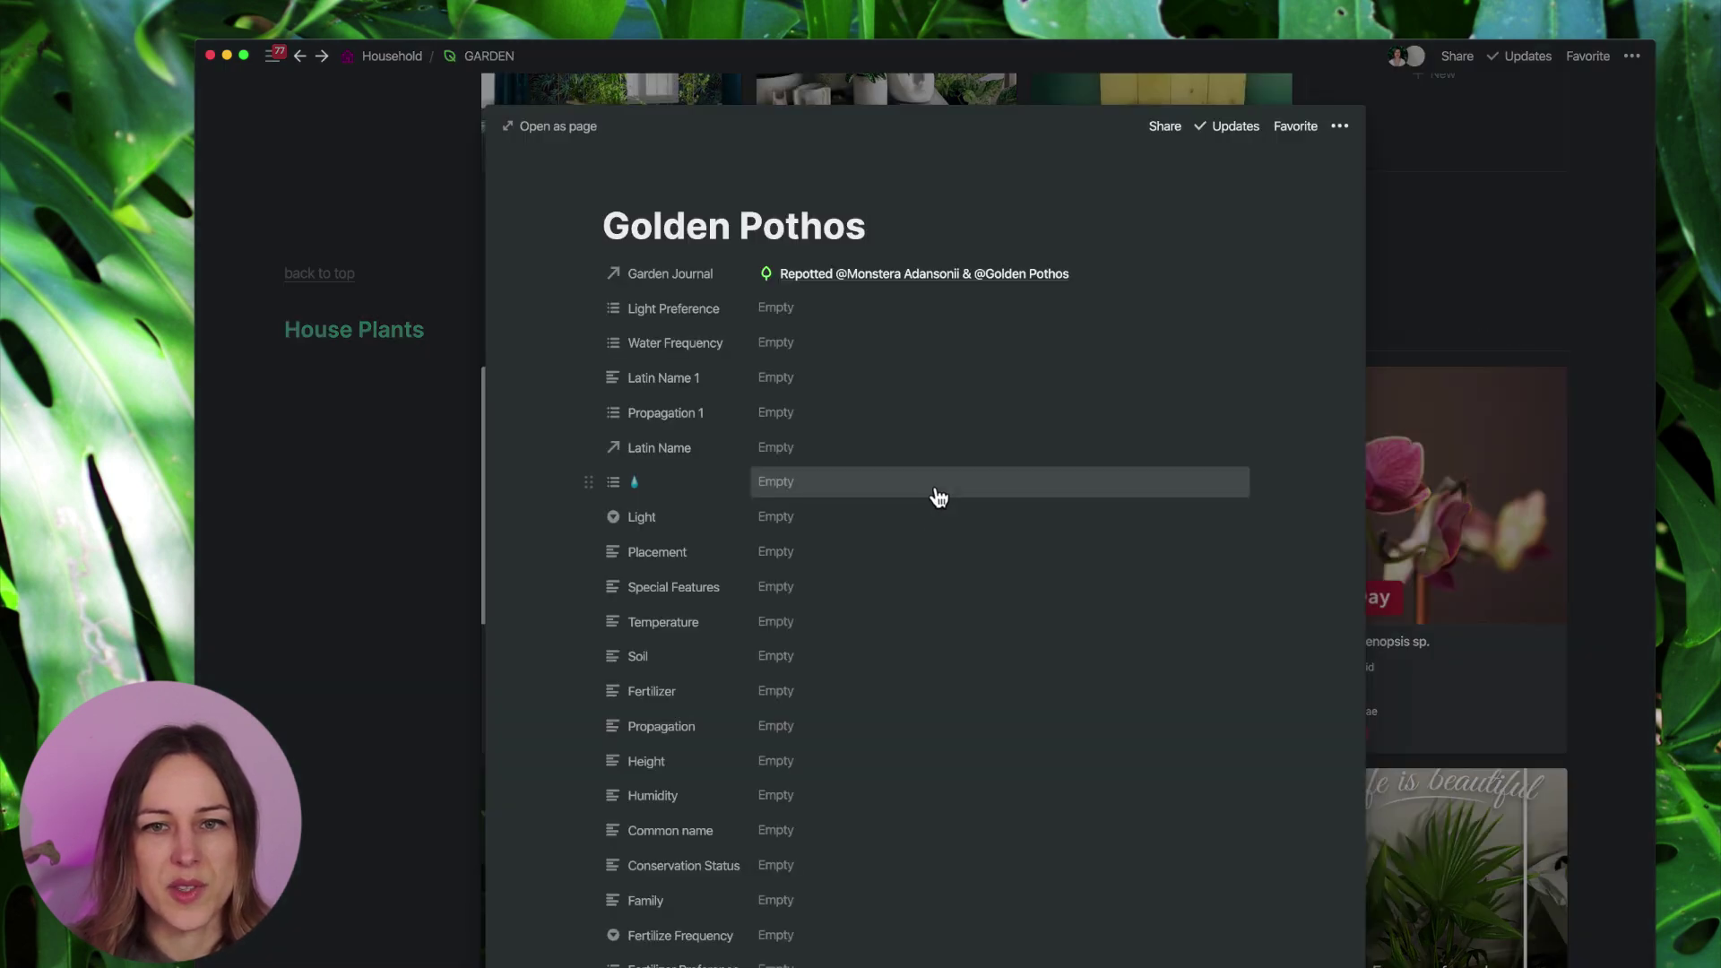
scroll(971, 441, "down", 1)
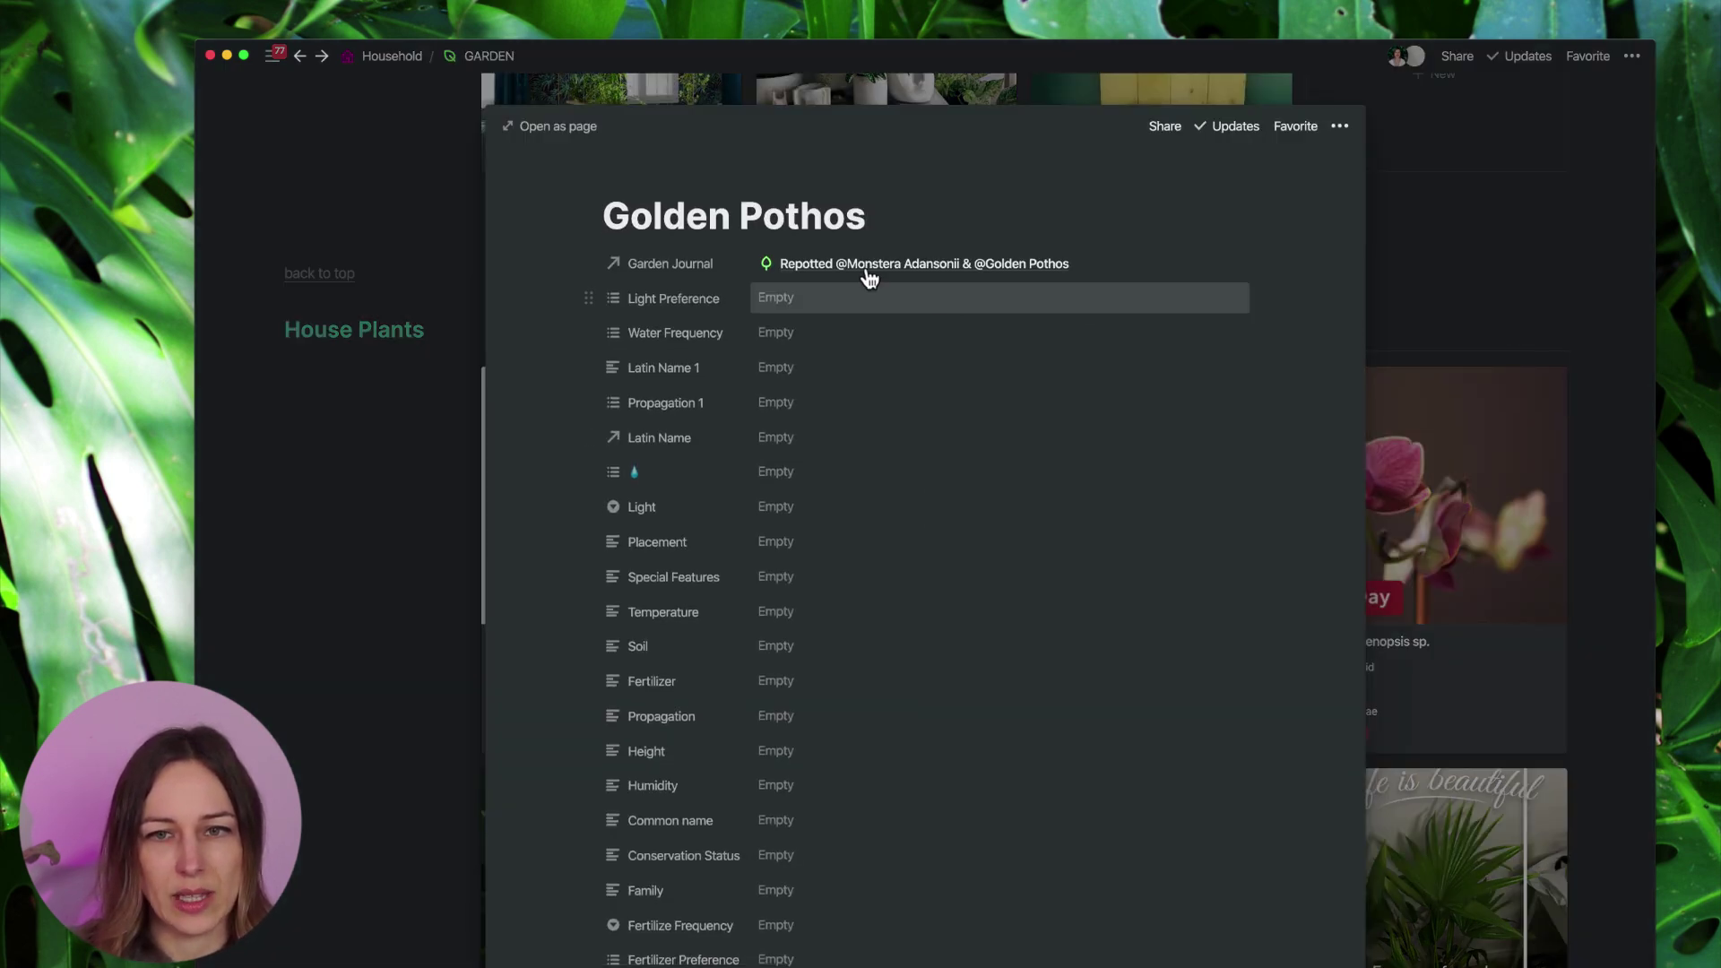
left_click(1096, 267)
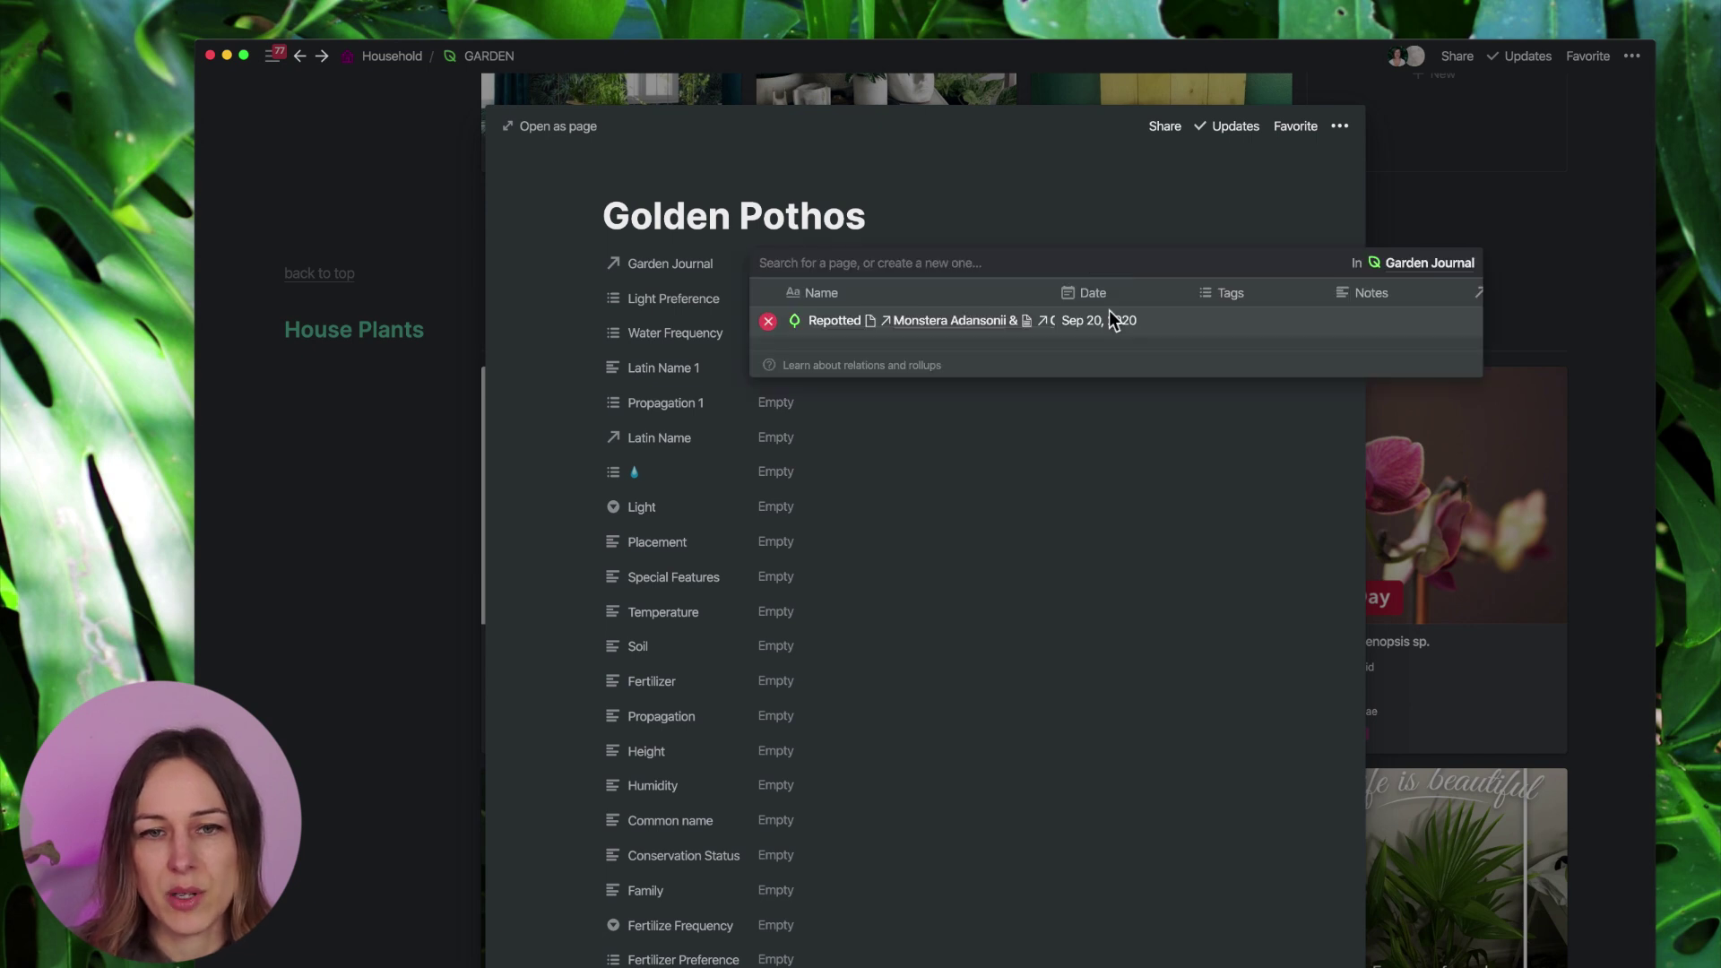
left_click(895, 223)
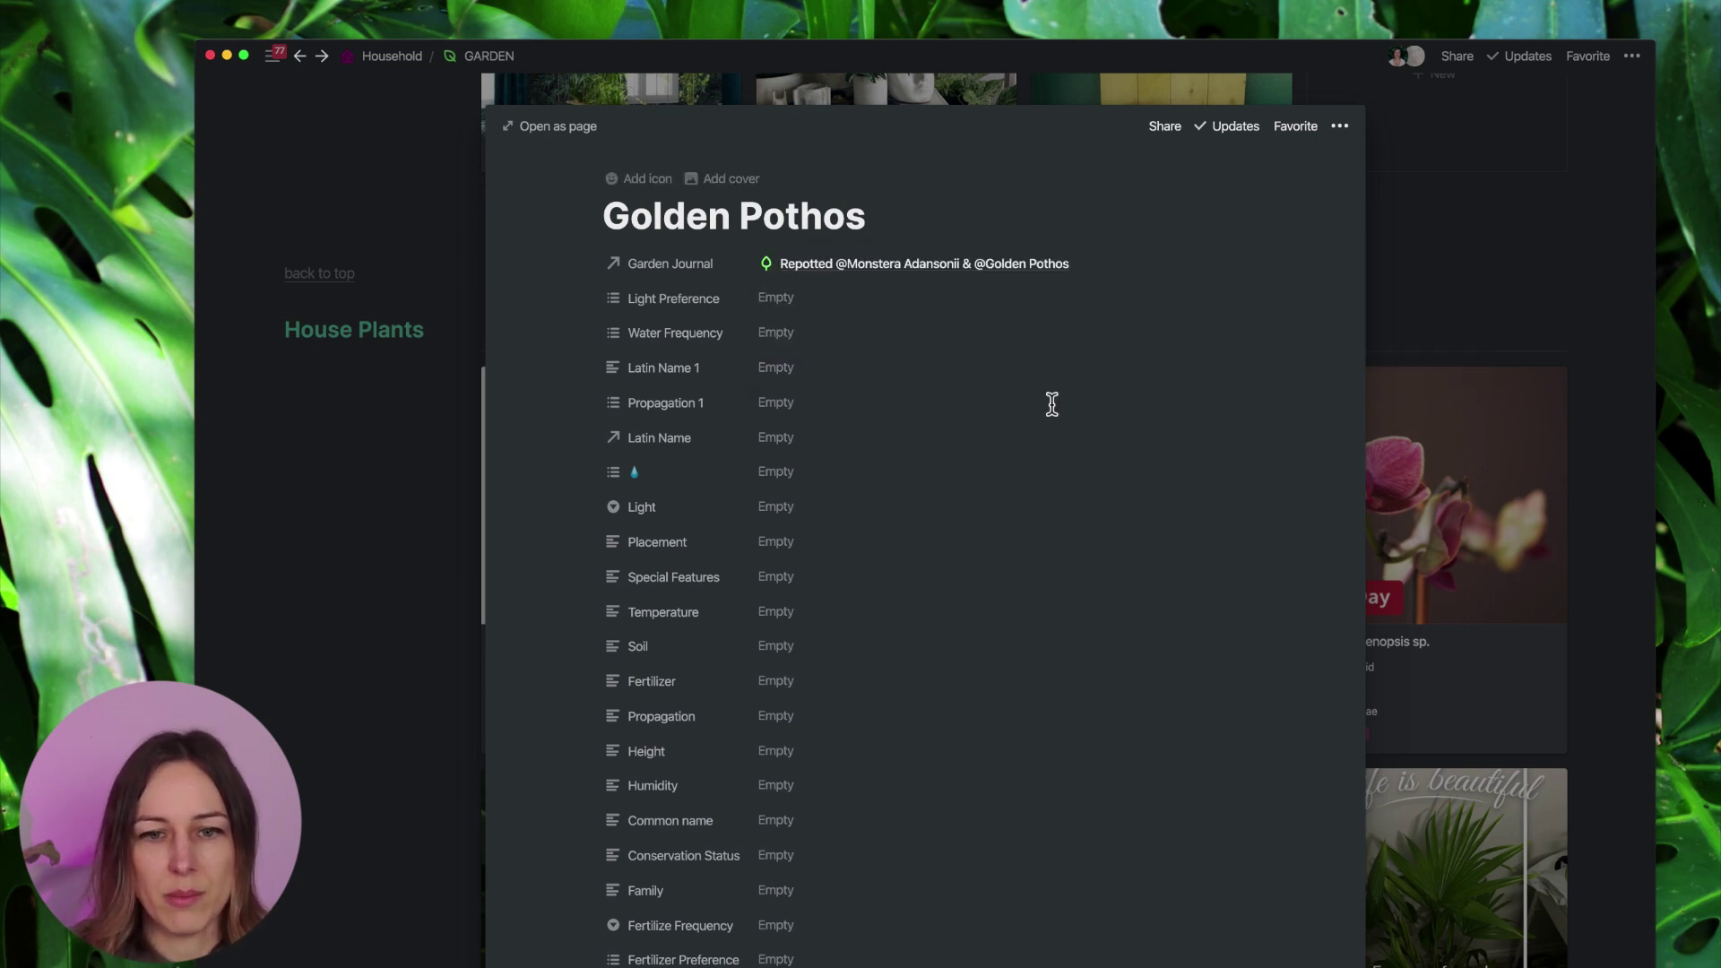
scroll(1056, 406, "down", 15)
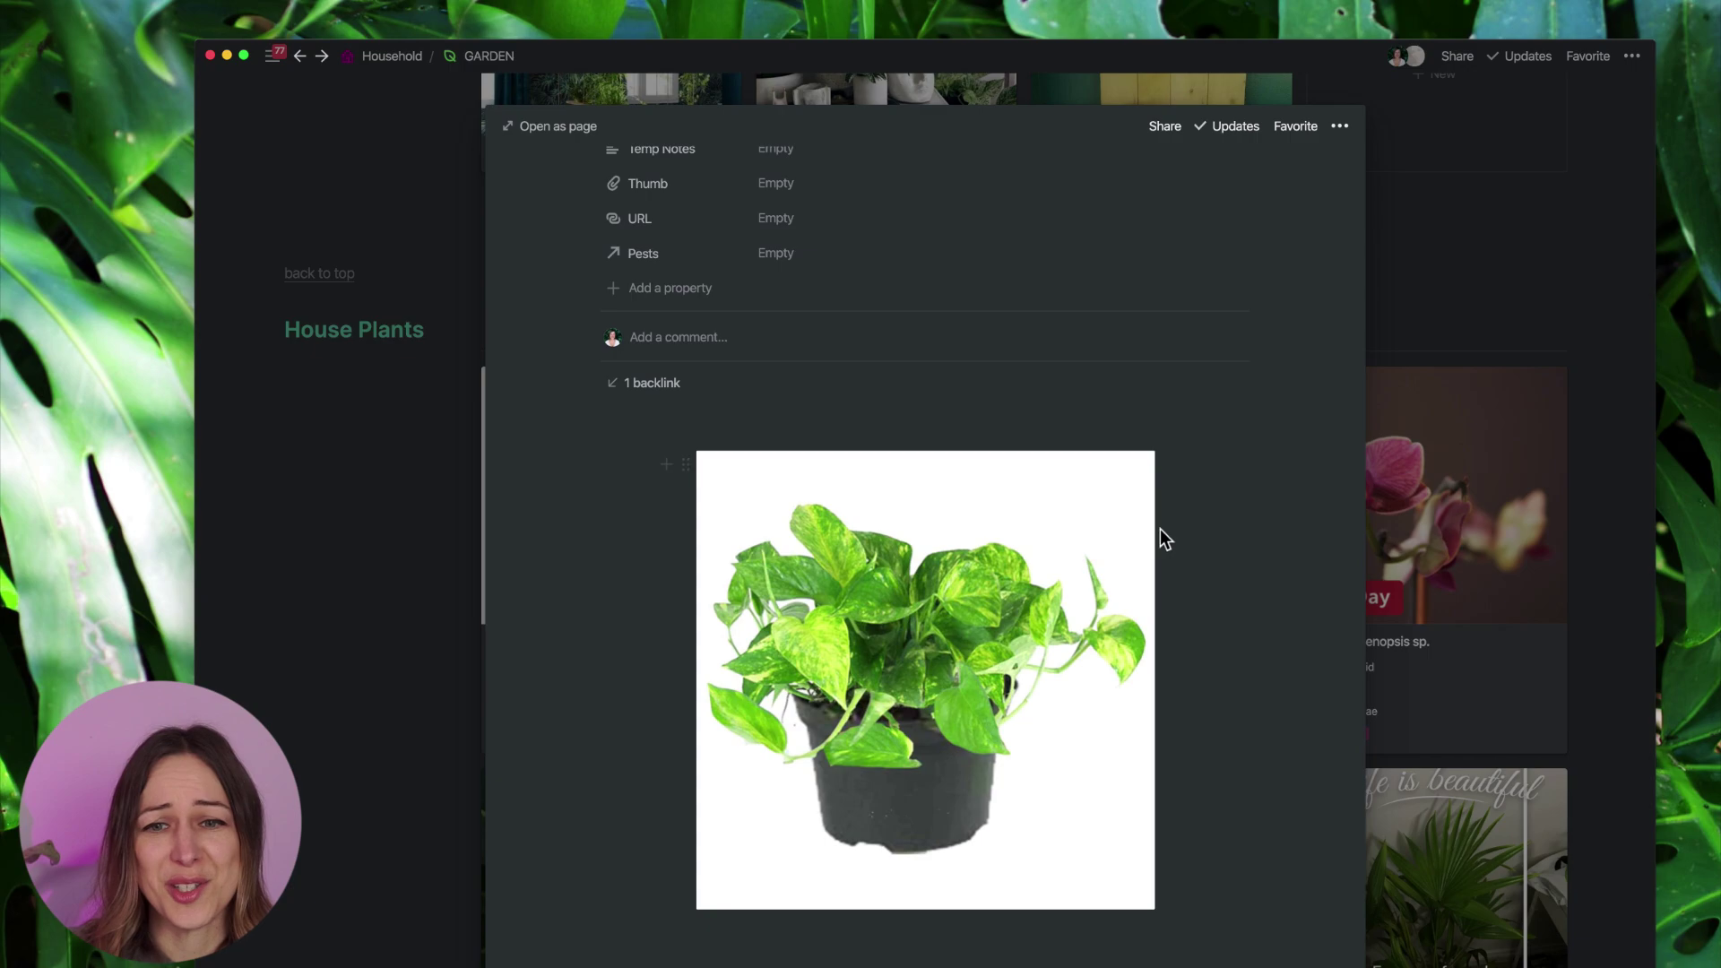
scroll(1175, 561, "up", 3)
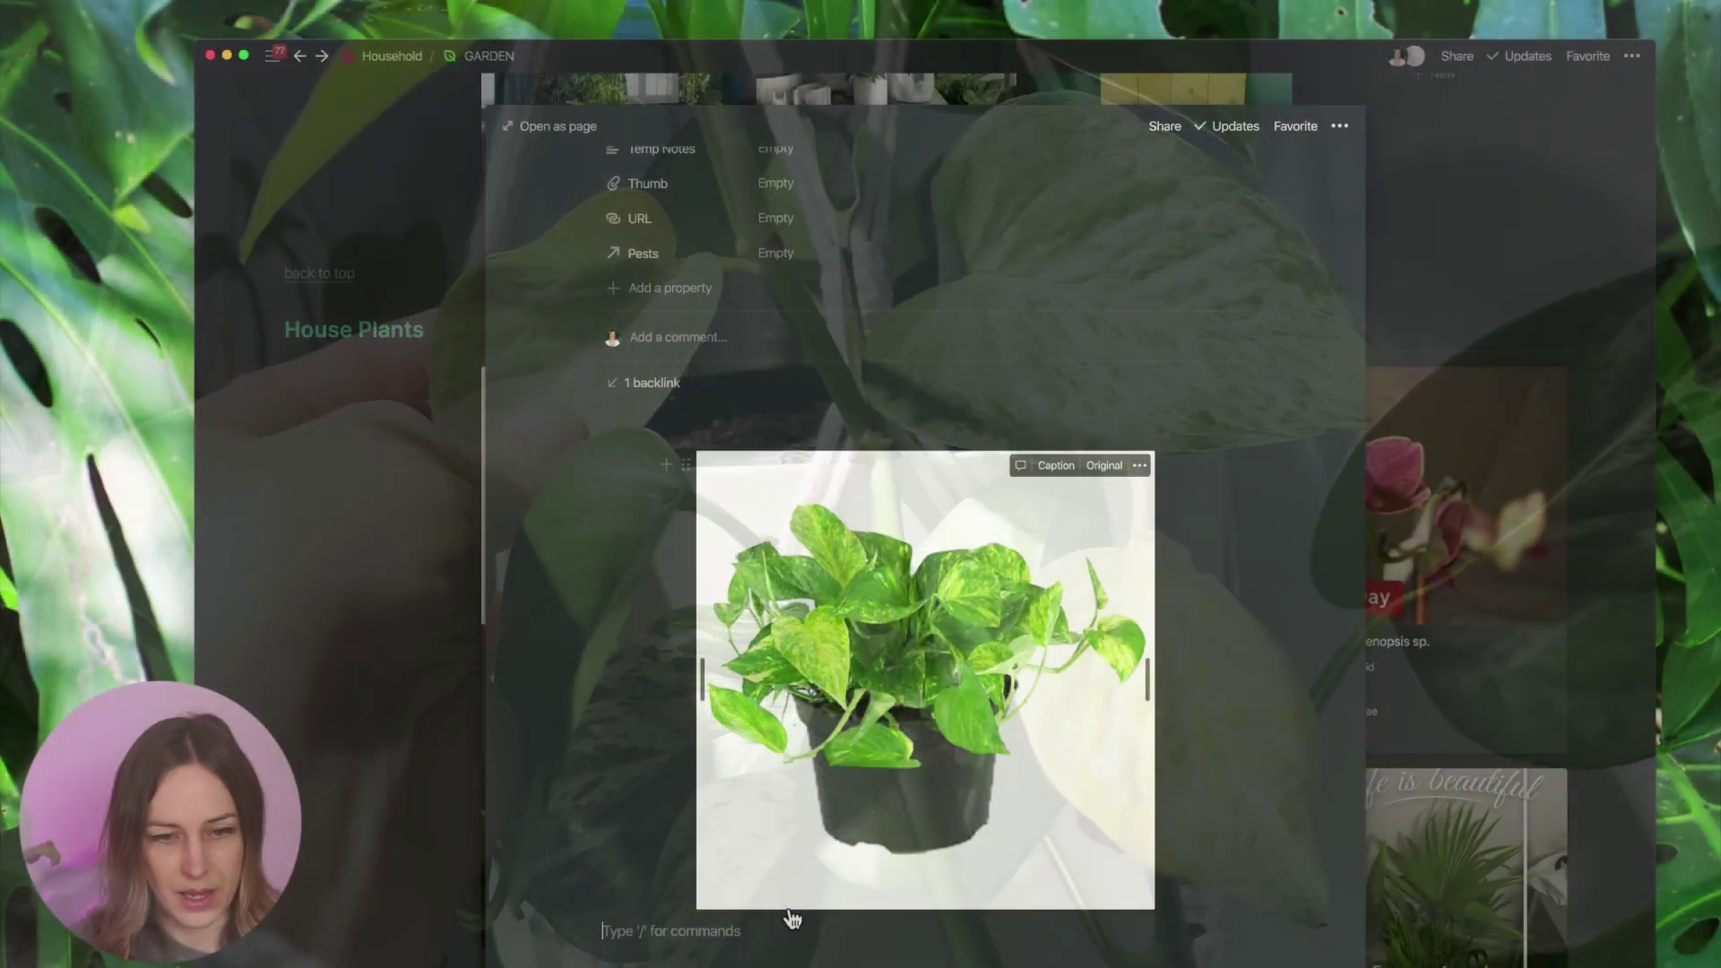
Below the Golden Pothos photo, add a current date-and-time mention and the note "Yellowing leaves, need to fertilize + repot", and close the entry.
type("@now")
key("Return")
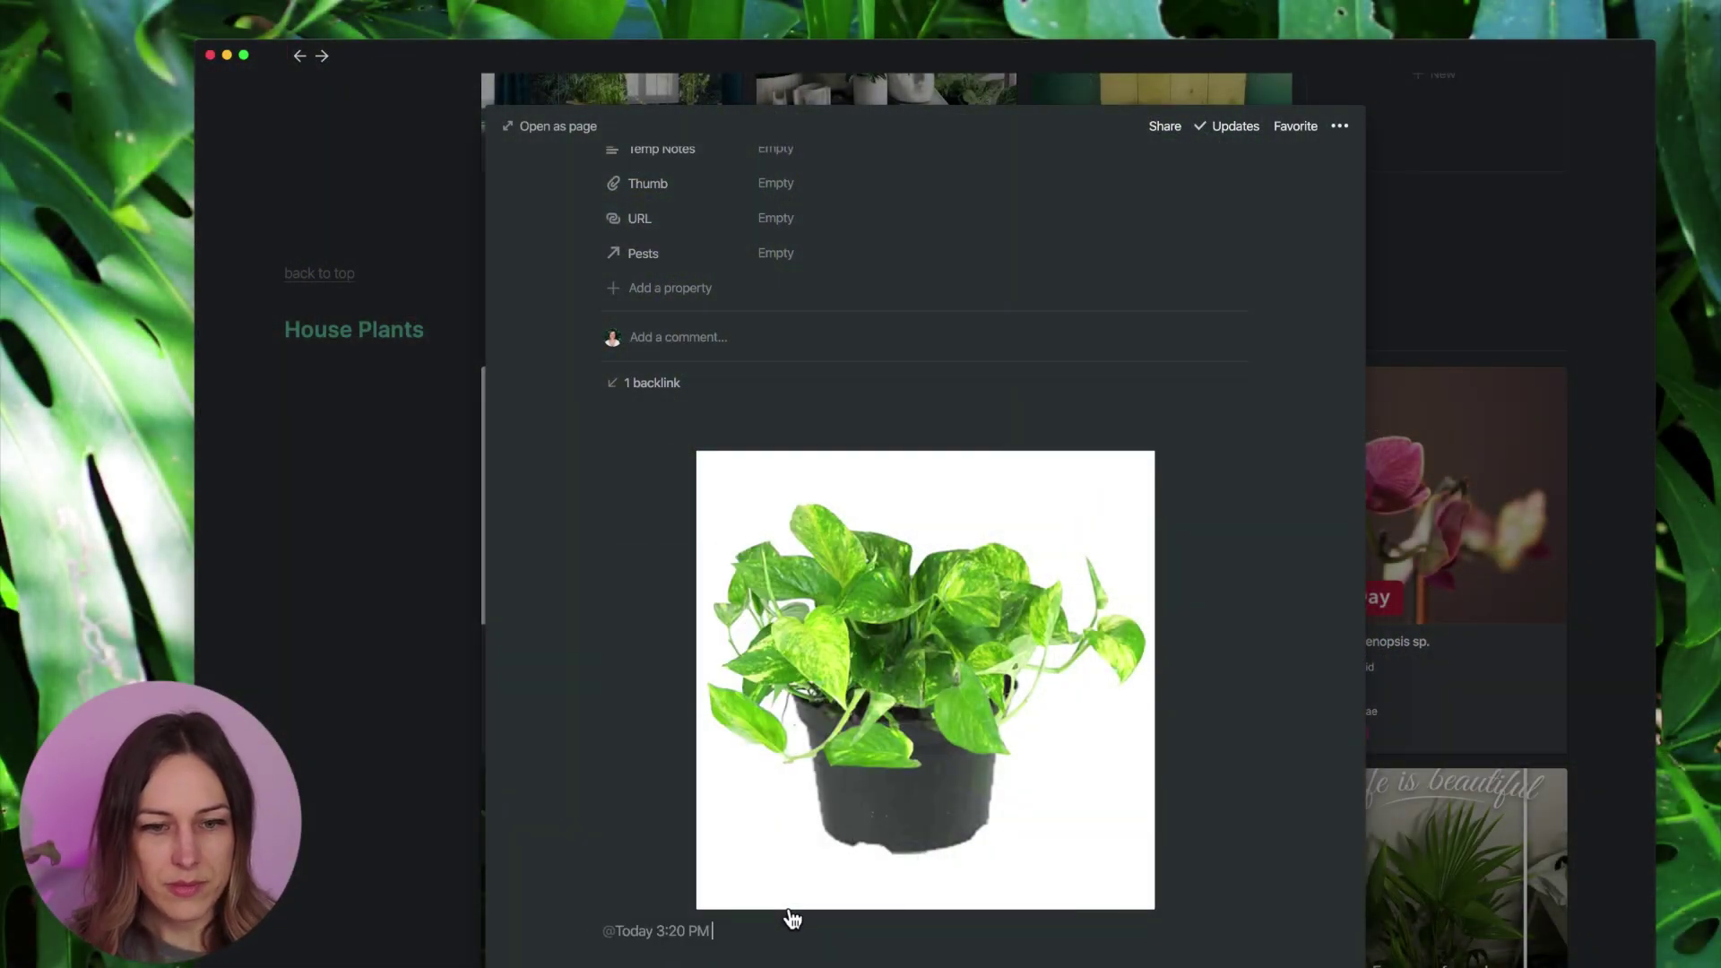
key("Return")
type("Yellowing leaves, need to fertilize + repot")
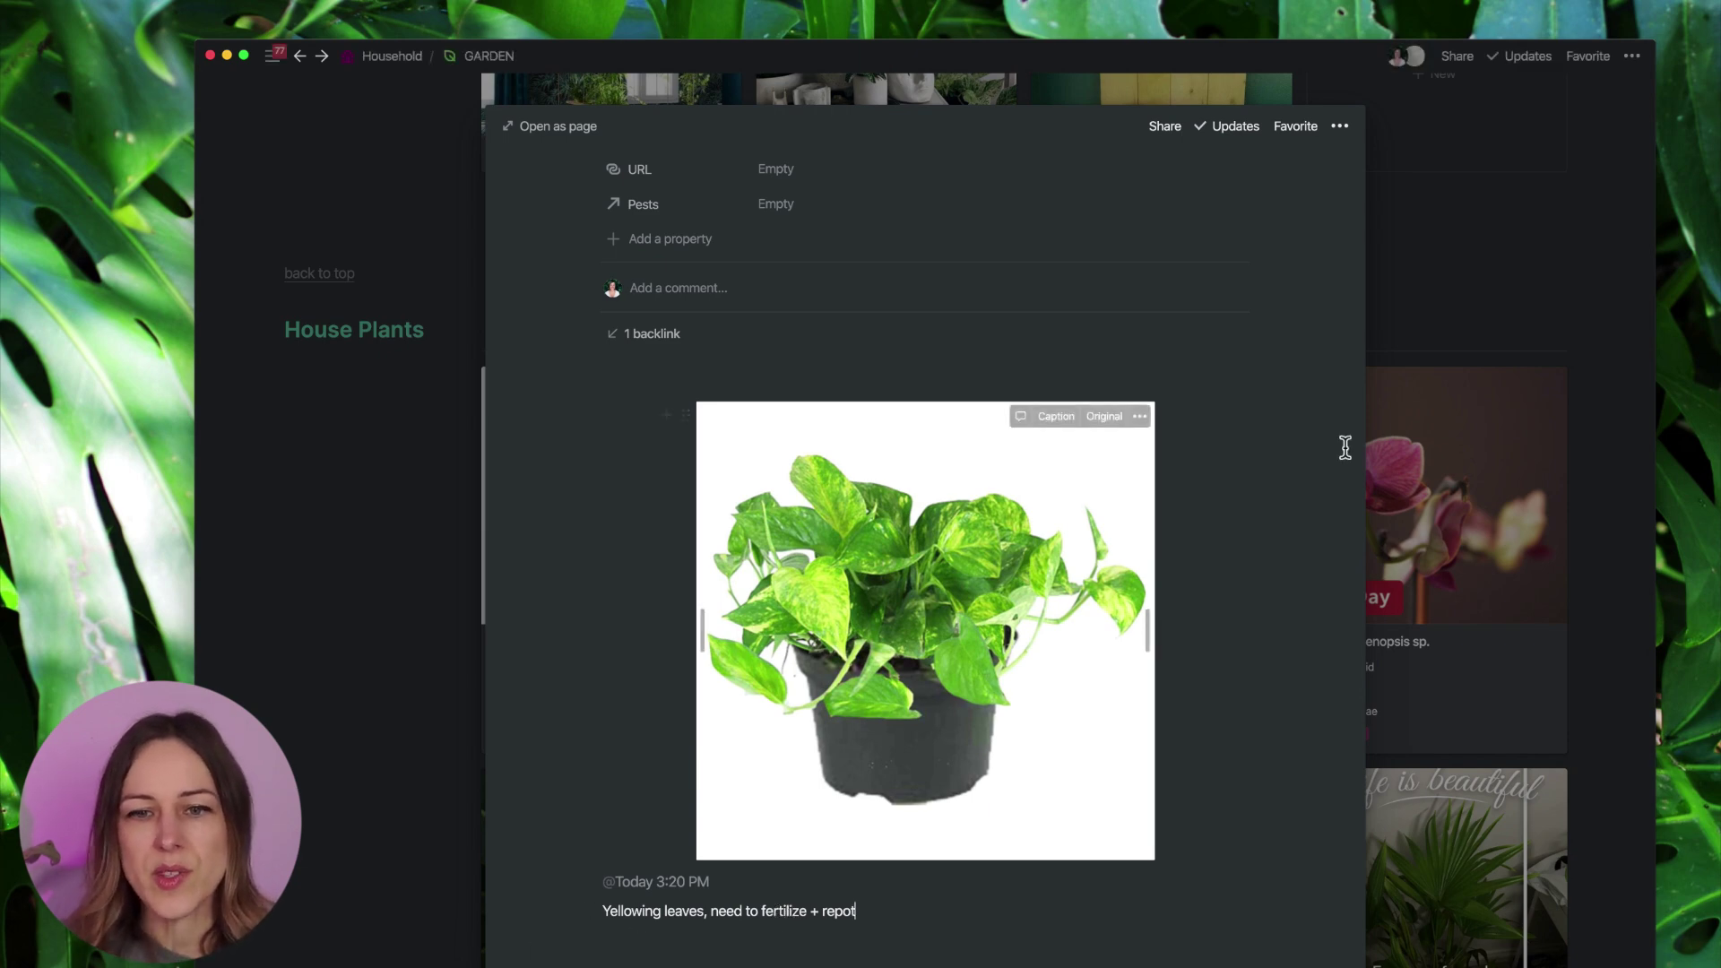
key("Escape")
Open Dragon Tree in the House Plants gallery and check the Plant List choices for its Latin Name relation without linking any.
scroll(1306, 527, "down", 10)
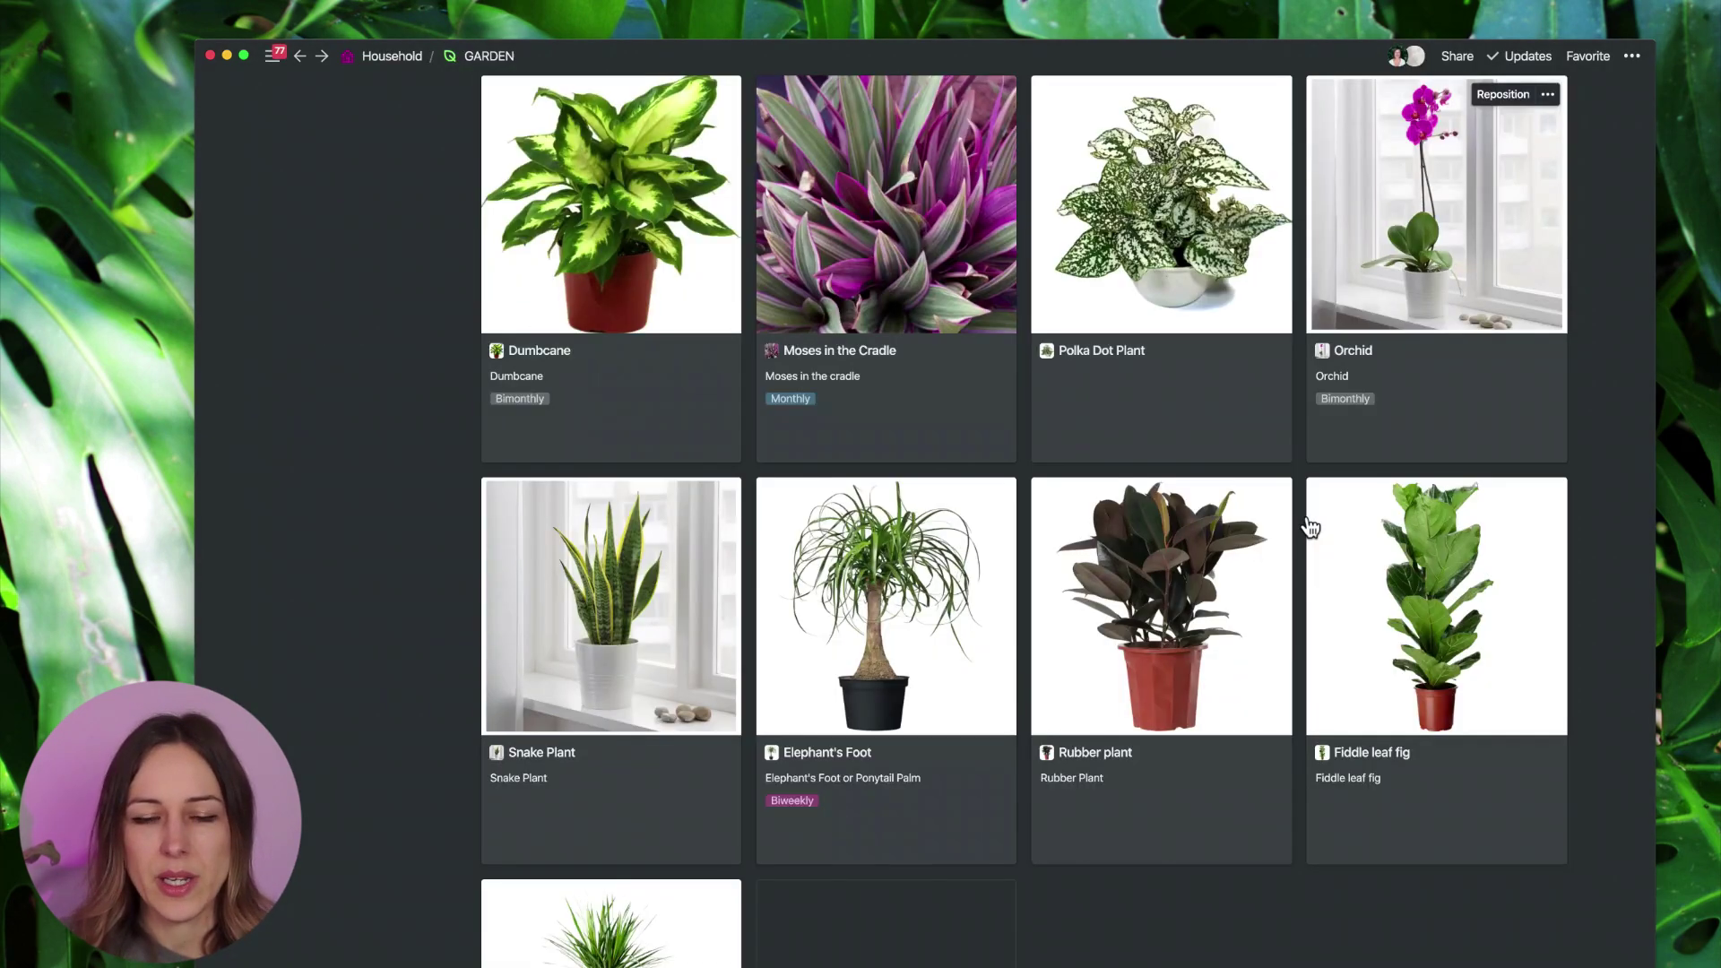
scroll(1287, 668, "down", 4)
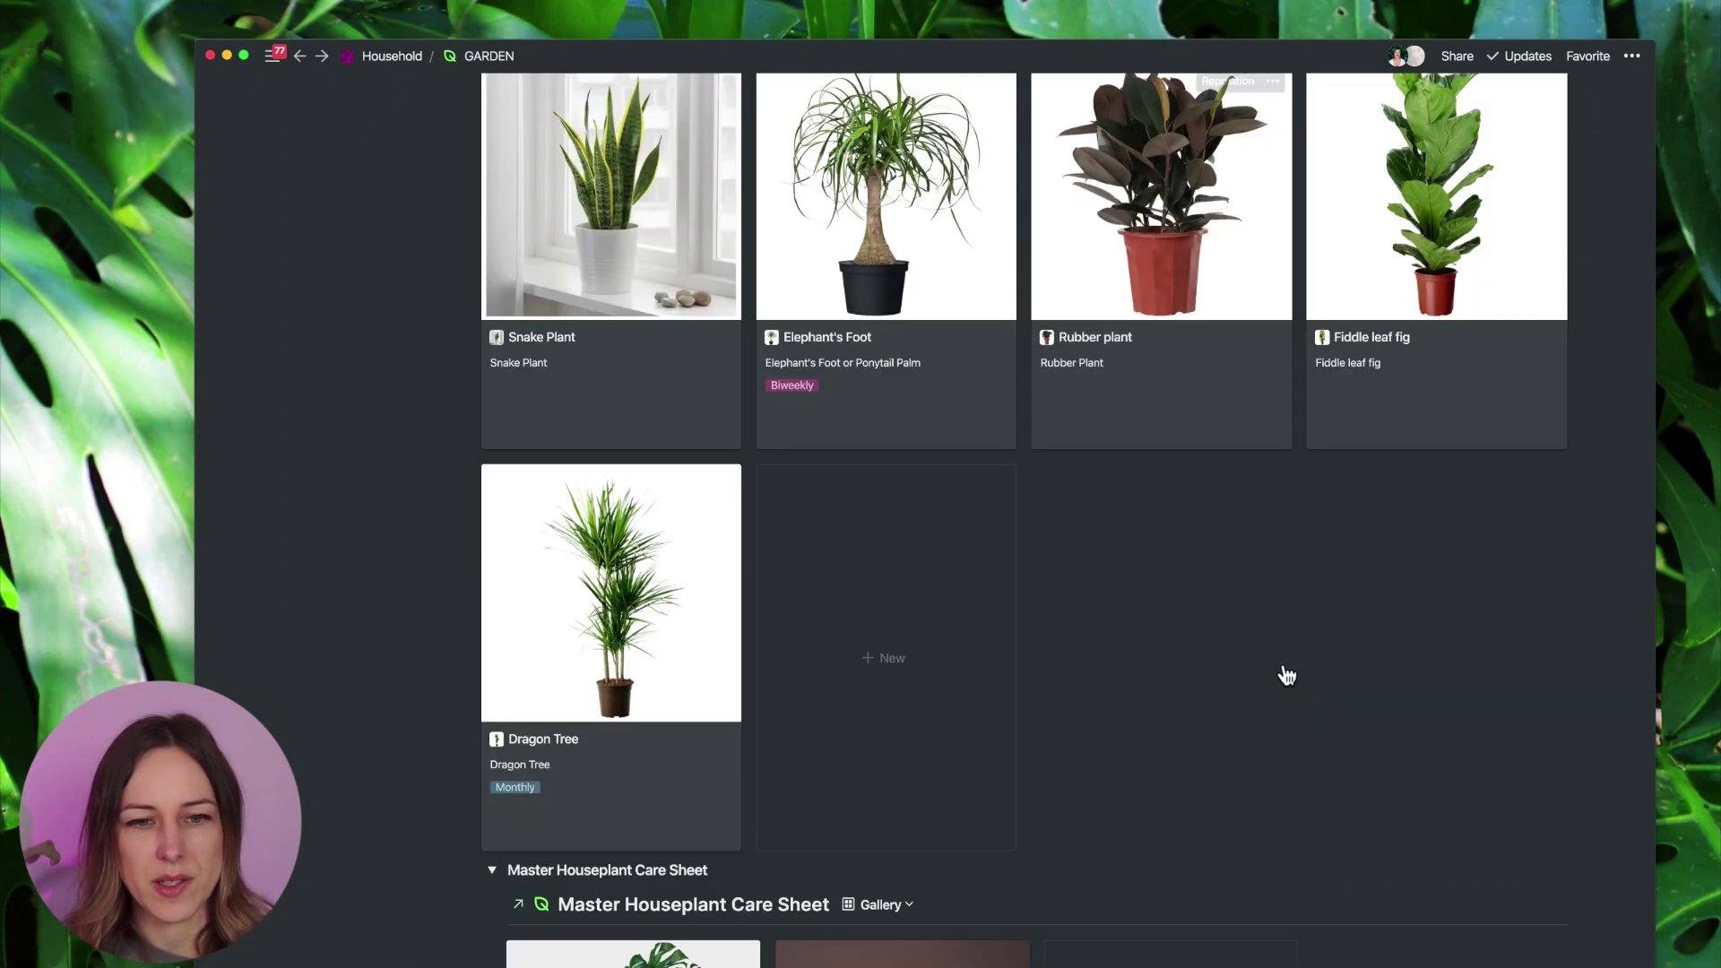
left_click(670, 637)
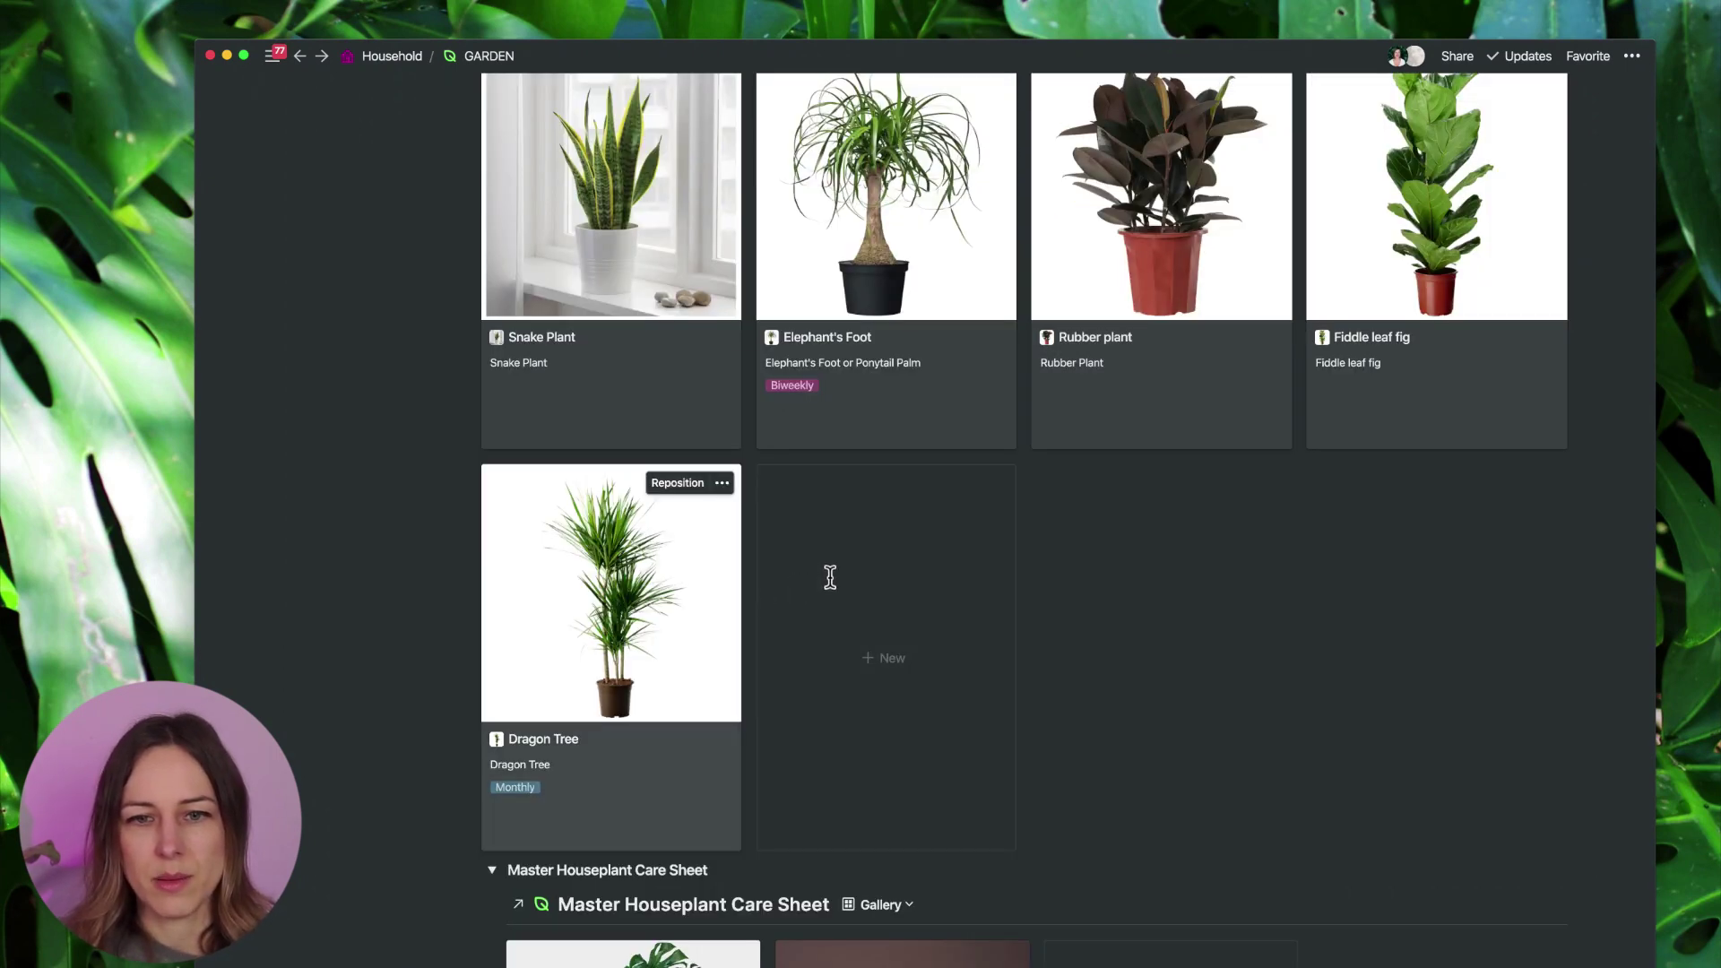
scroll(801, 572, "down", 2)
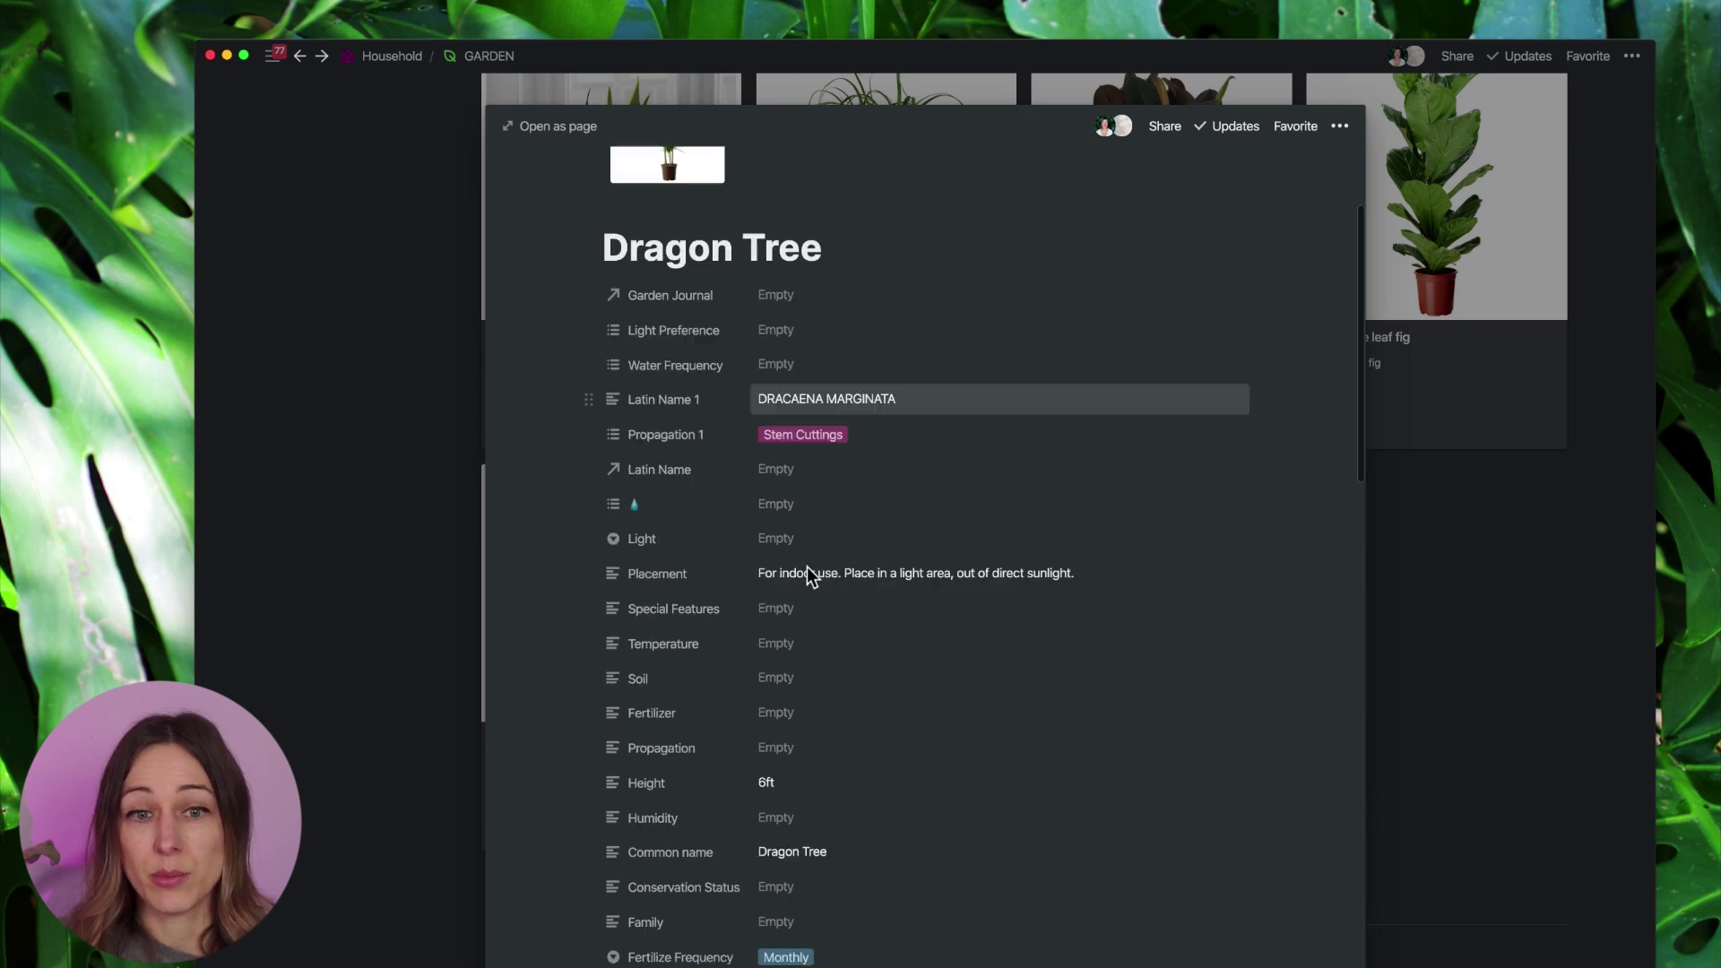
left_click(811, 475)
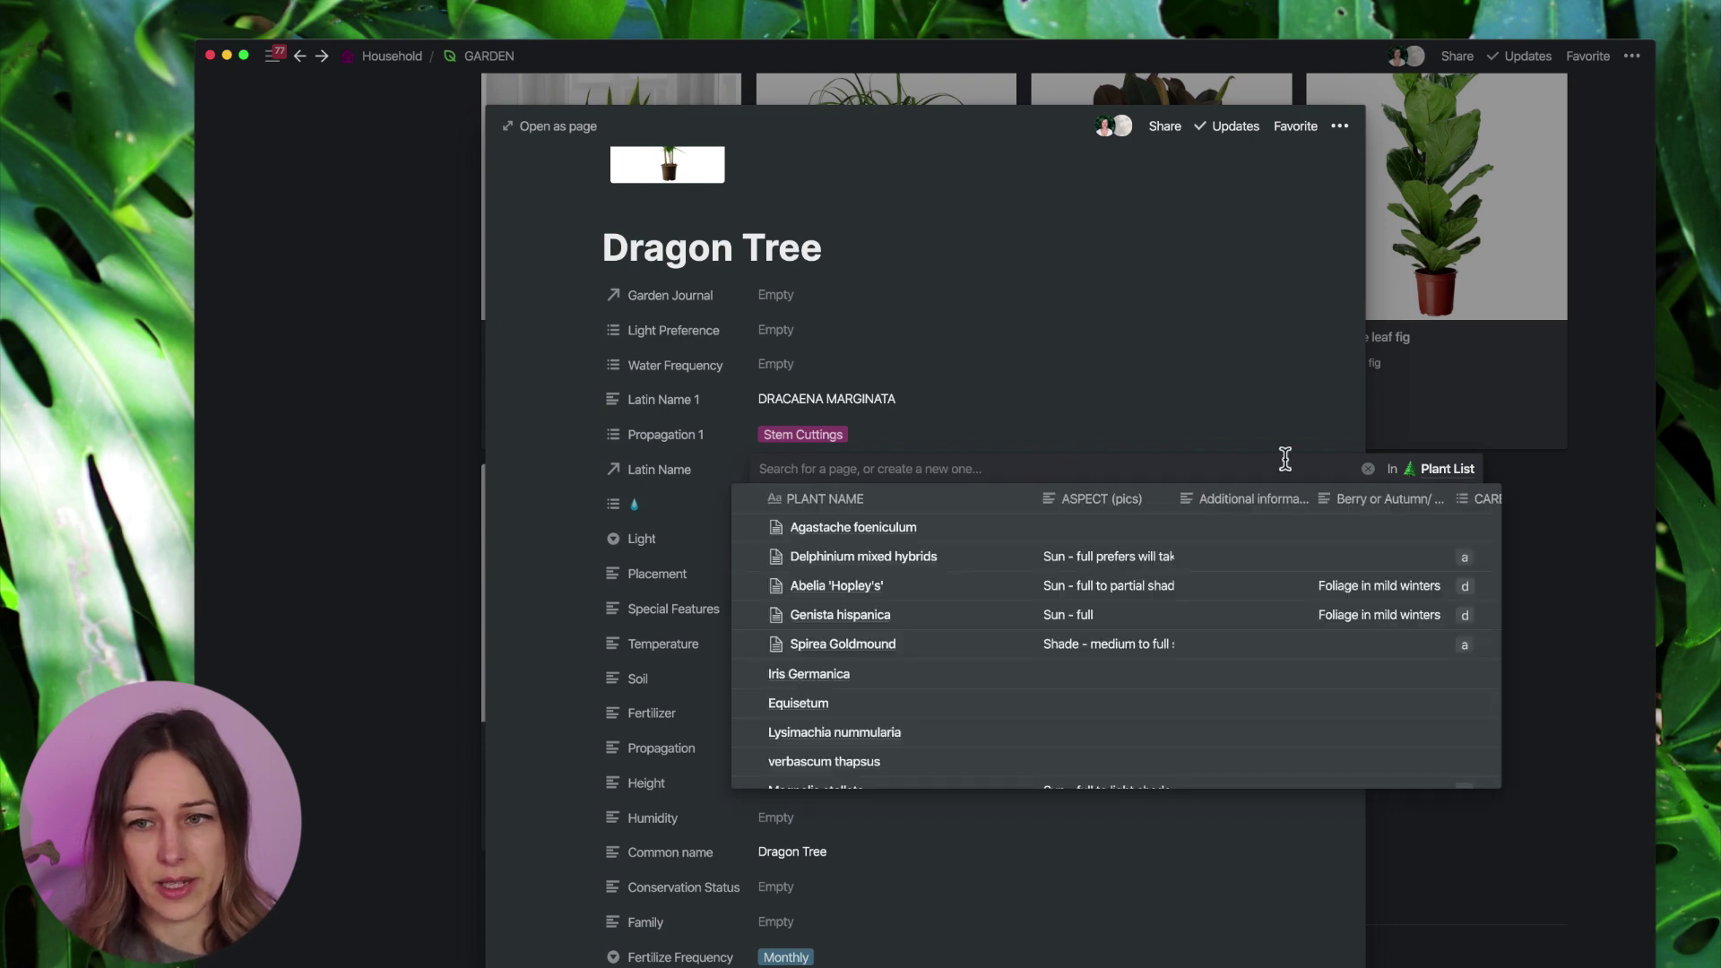
left_click(557, 472)
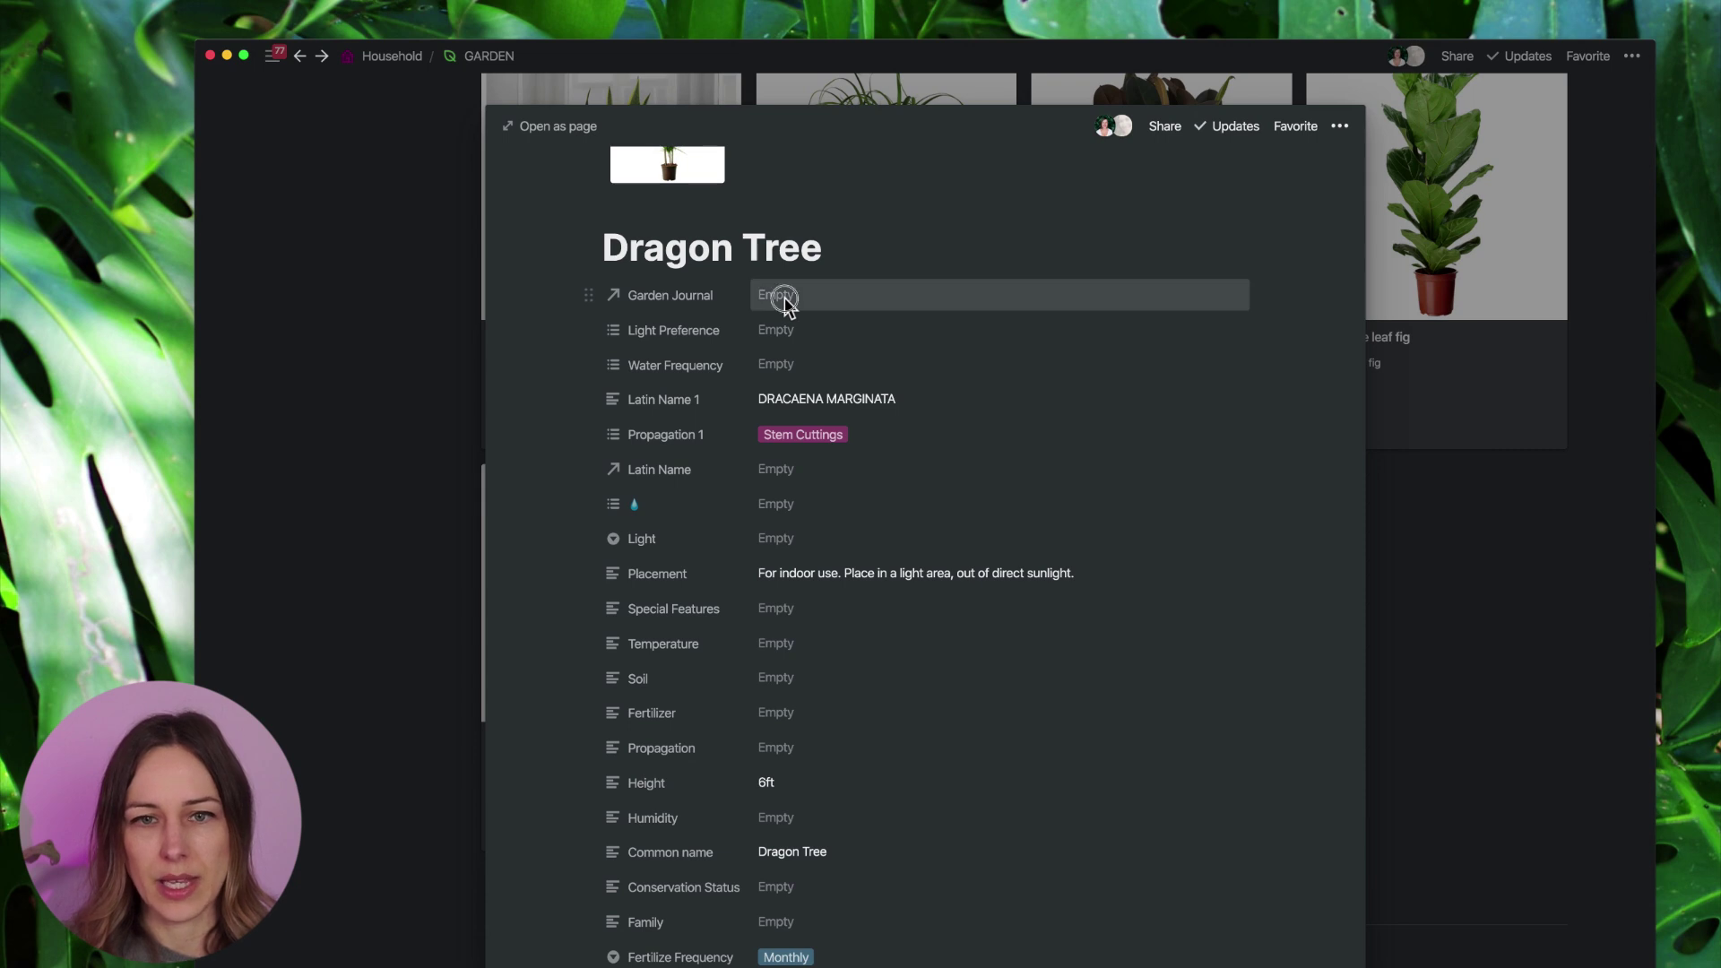
Check the choices for Dragon Tree's Garden Journal relation without linking any, review its remaining properties, and close the entry.
left_click(783, 297)
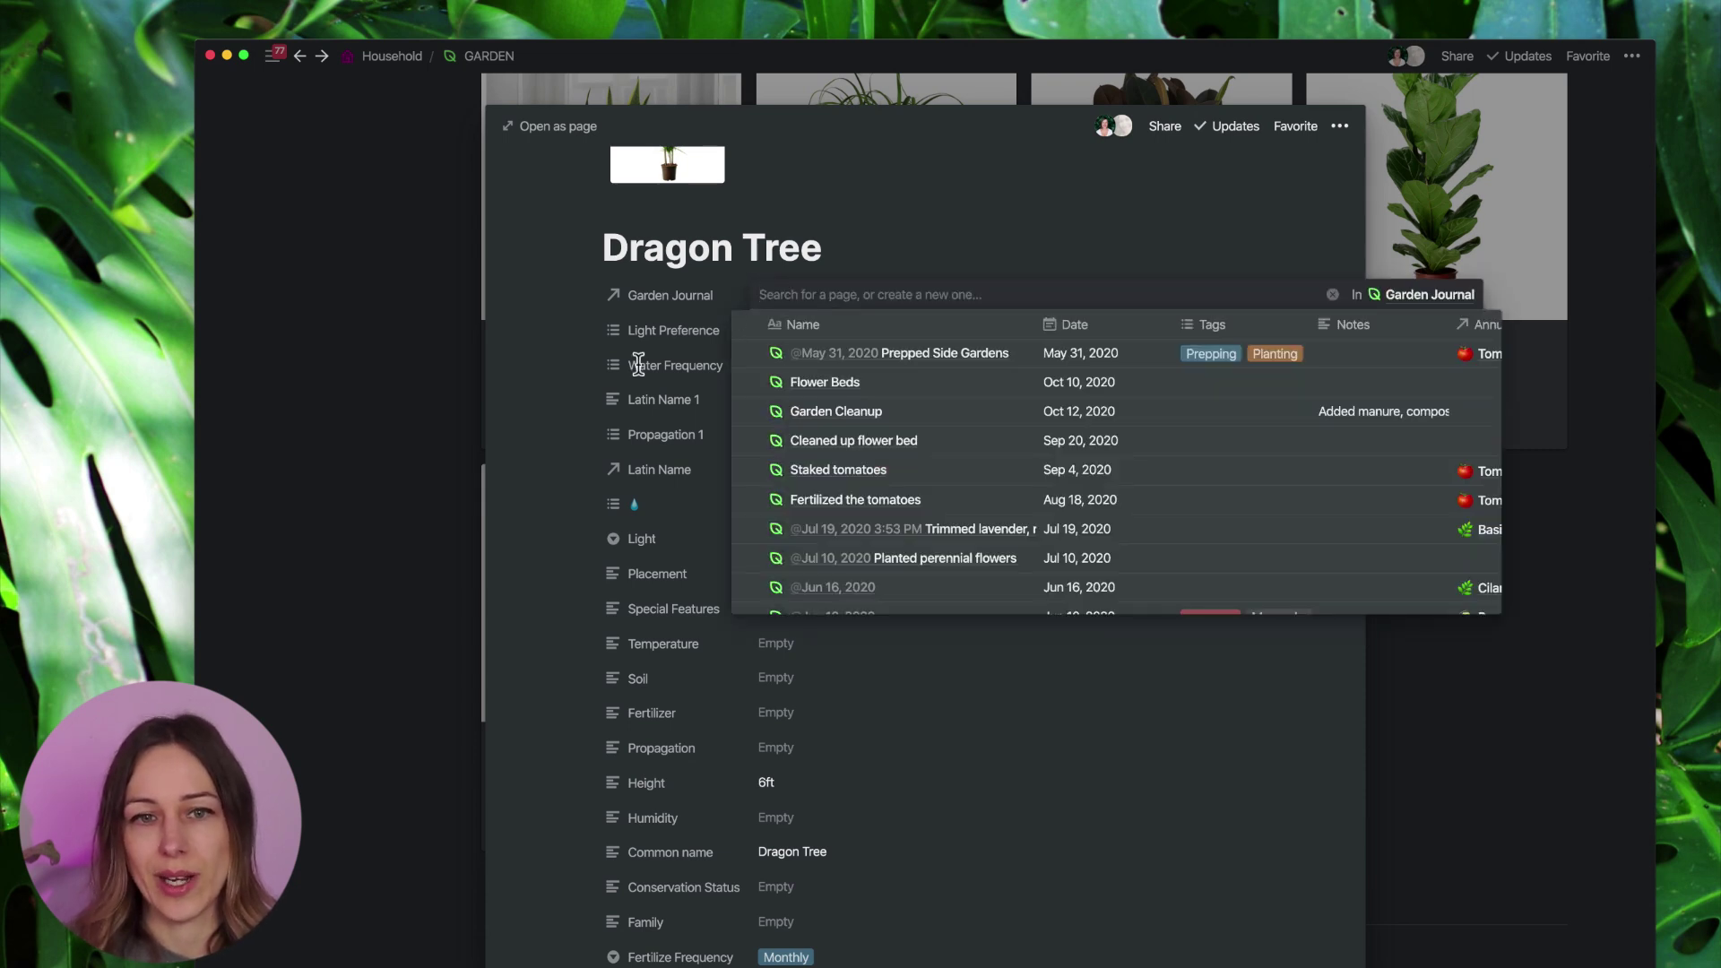
left_click(558, 394)
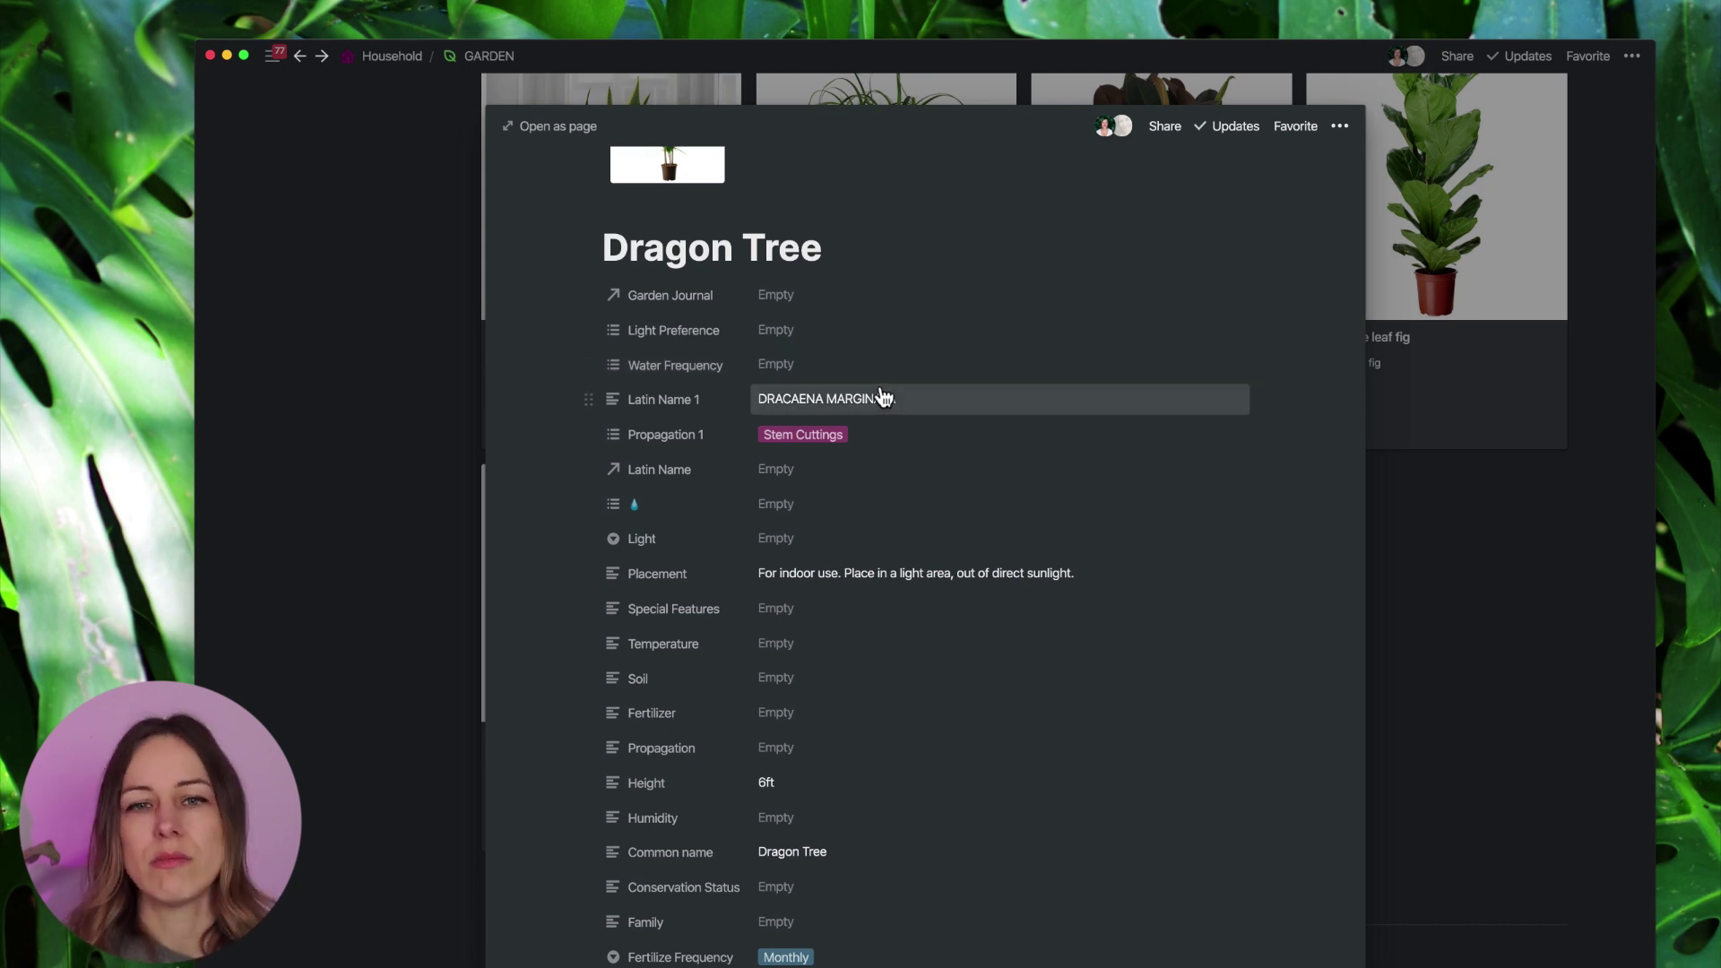
scroll(880, 384, "down", 3)
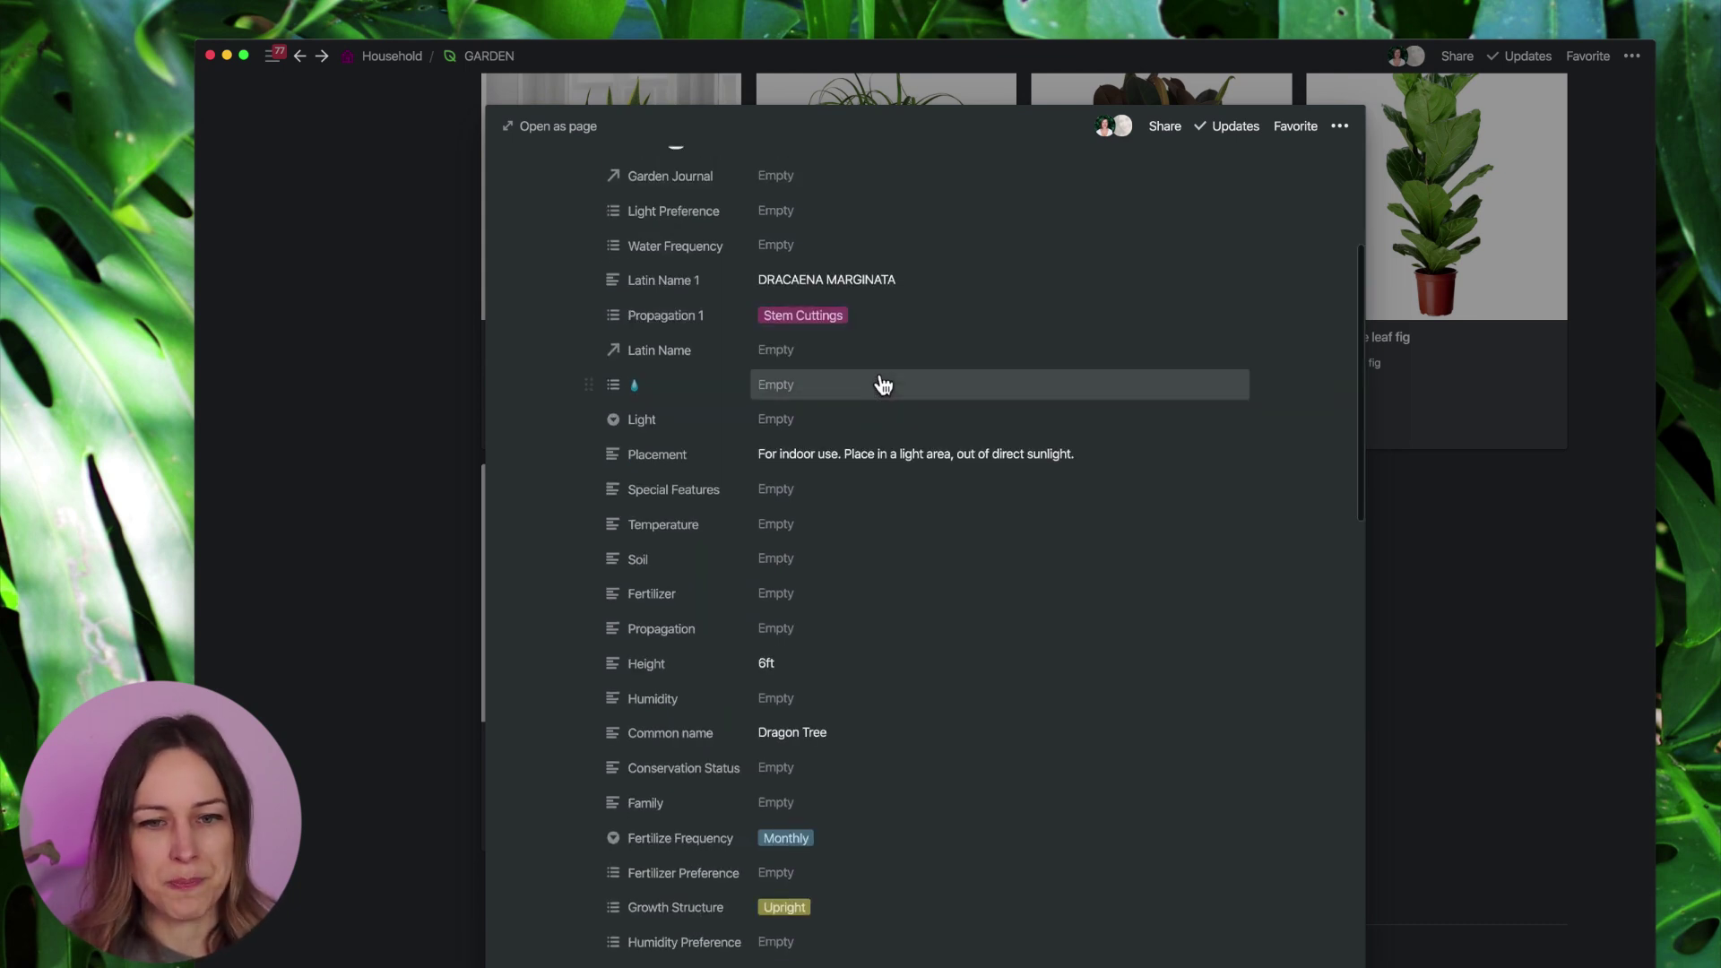
left_click(1402, 628)
Open Monstera deliciosa in the Master Houseplant Care Sheet gallery, review its care properties, and close the entry.
scroll(1336, 627, "down", 3)
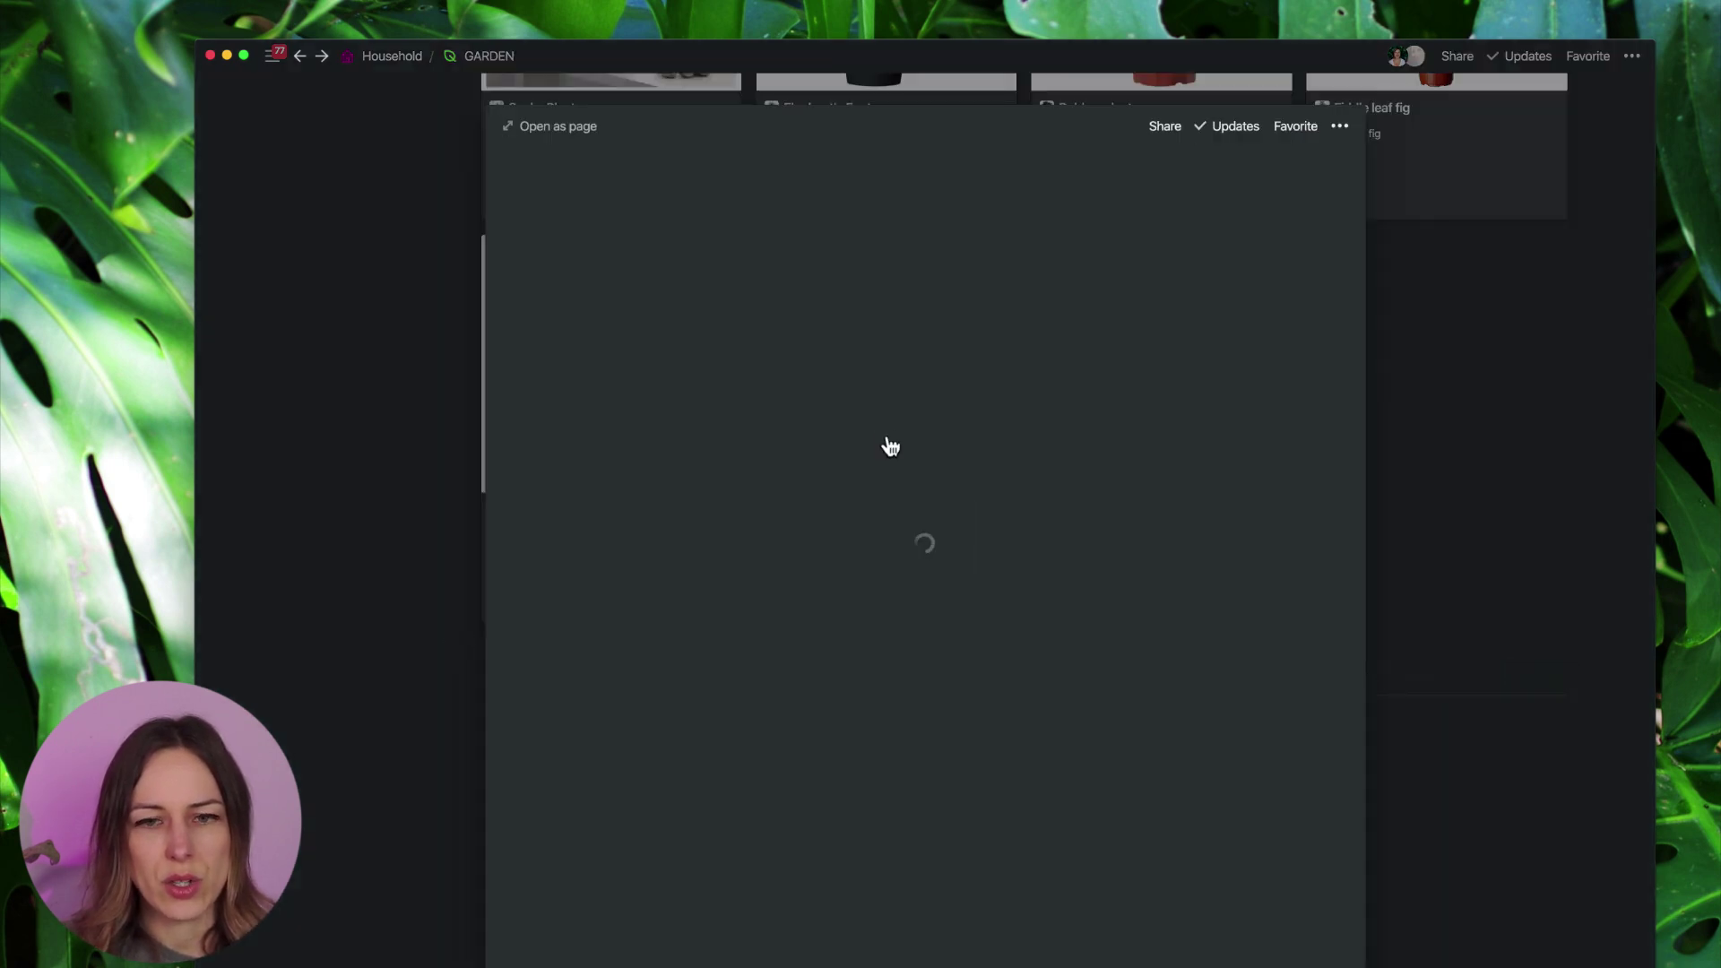
scroll(1061, 294, "down", 5)
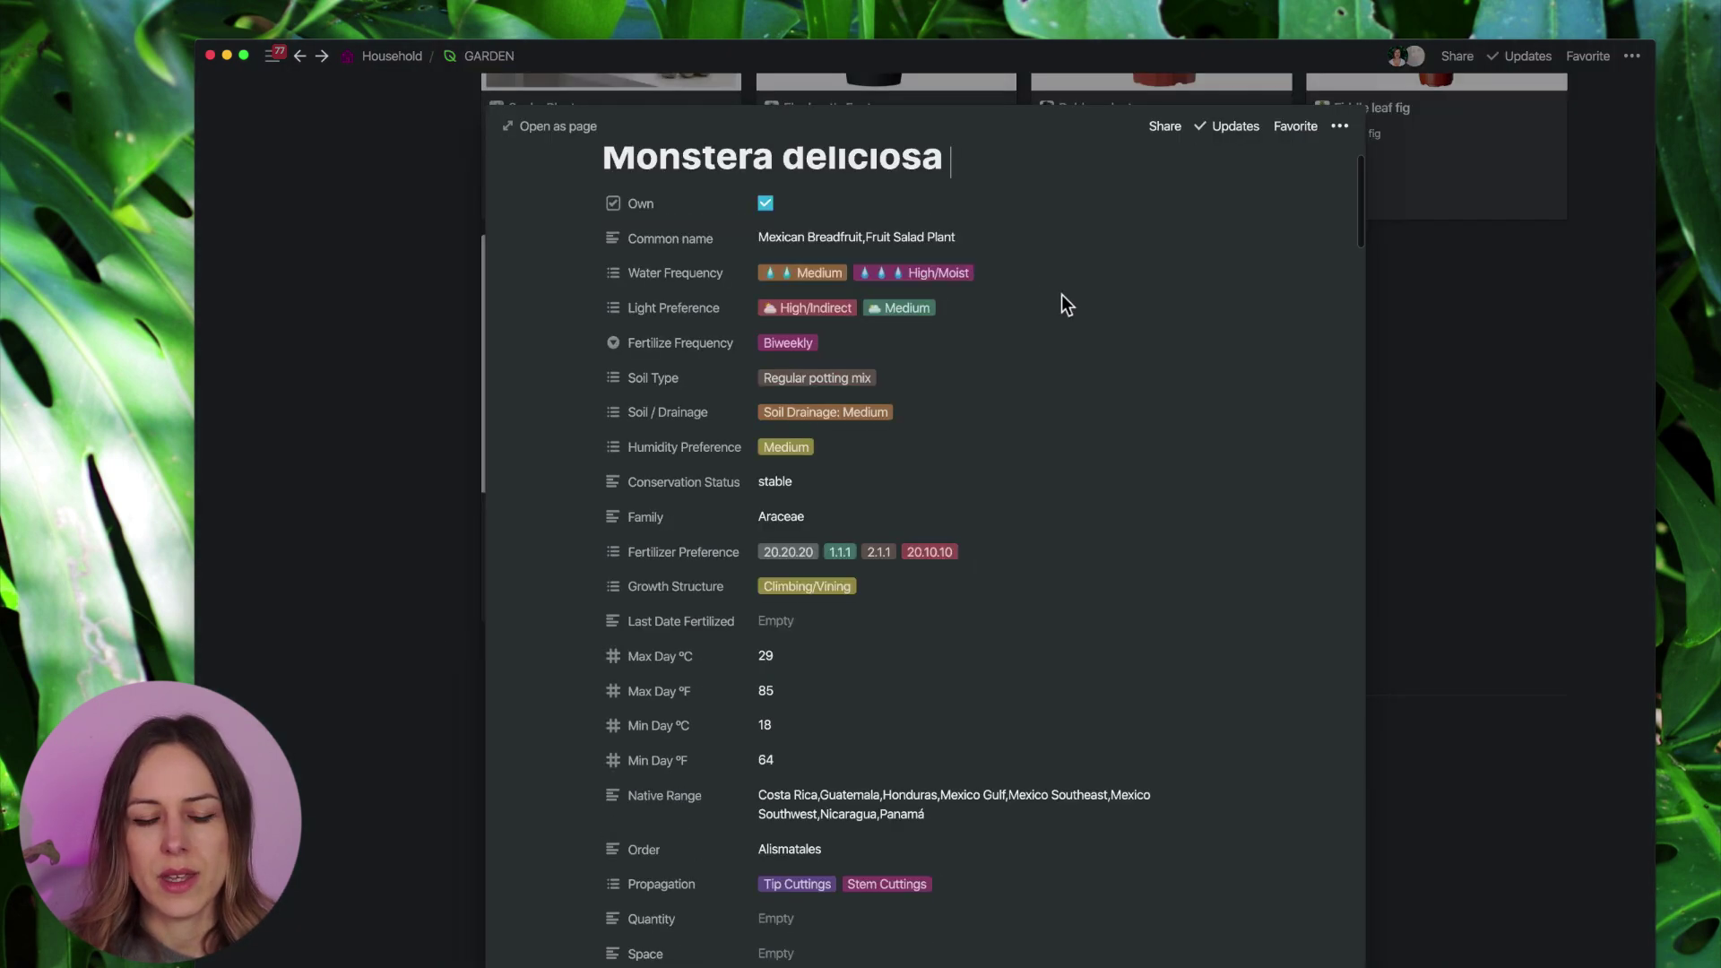
scroll(1165, 337, "down", 2)
scroll(1174, 339, "down", 2)
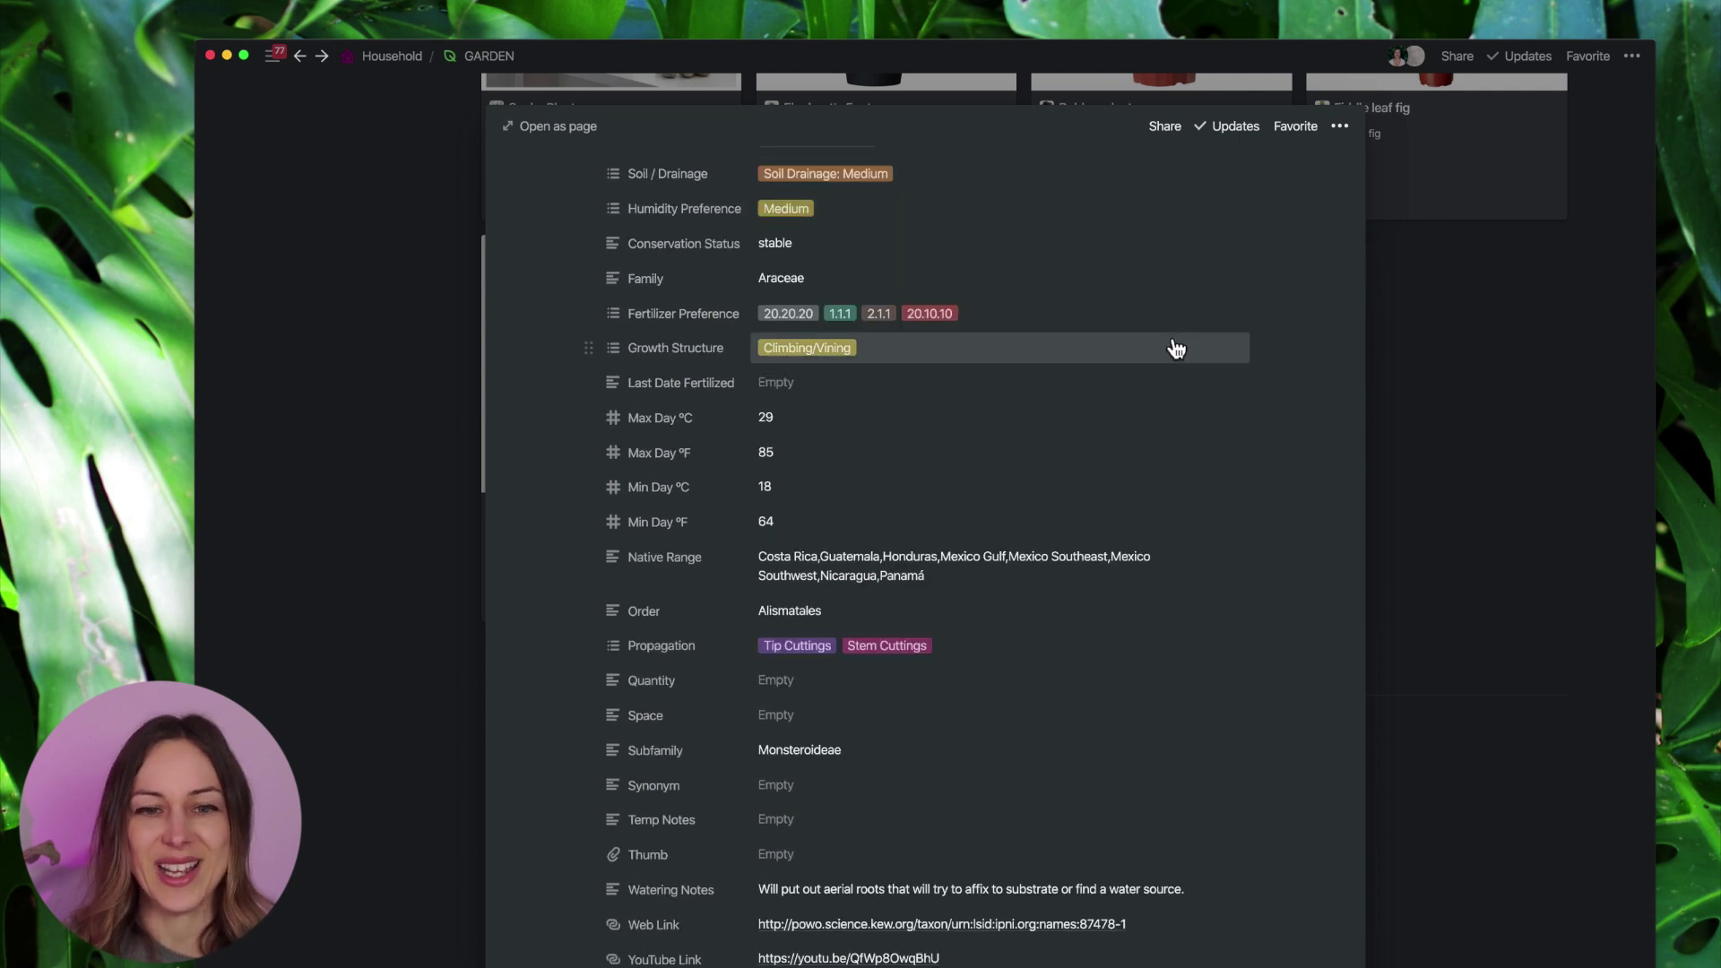
scroll(1175, 349, "down", 1)
scroll(1160, 346, "up", 8)
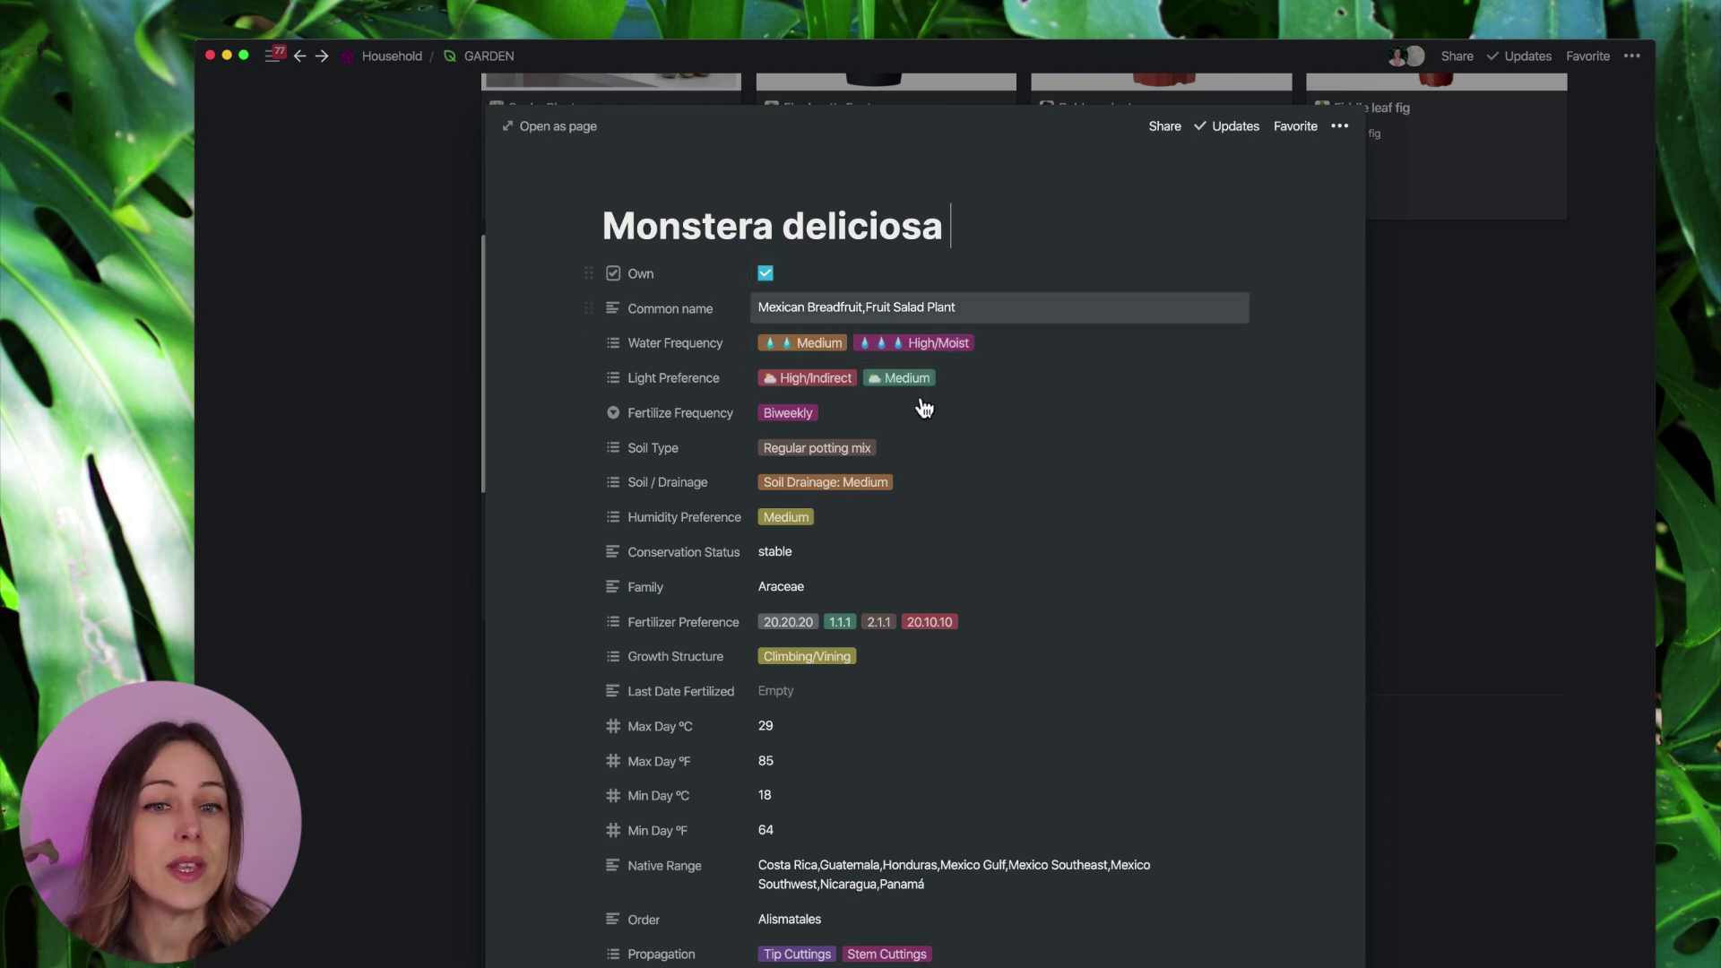
left_click(1064, 352)
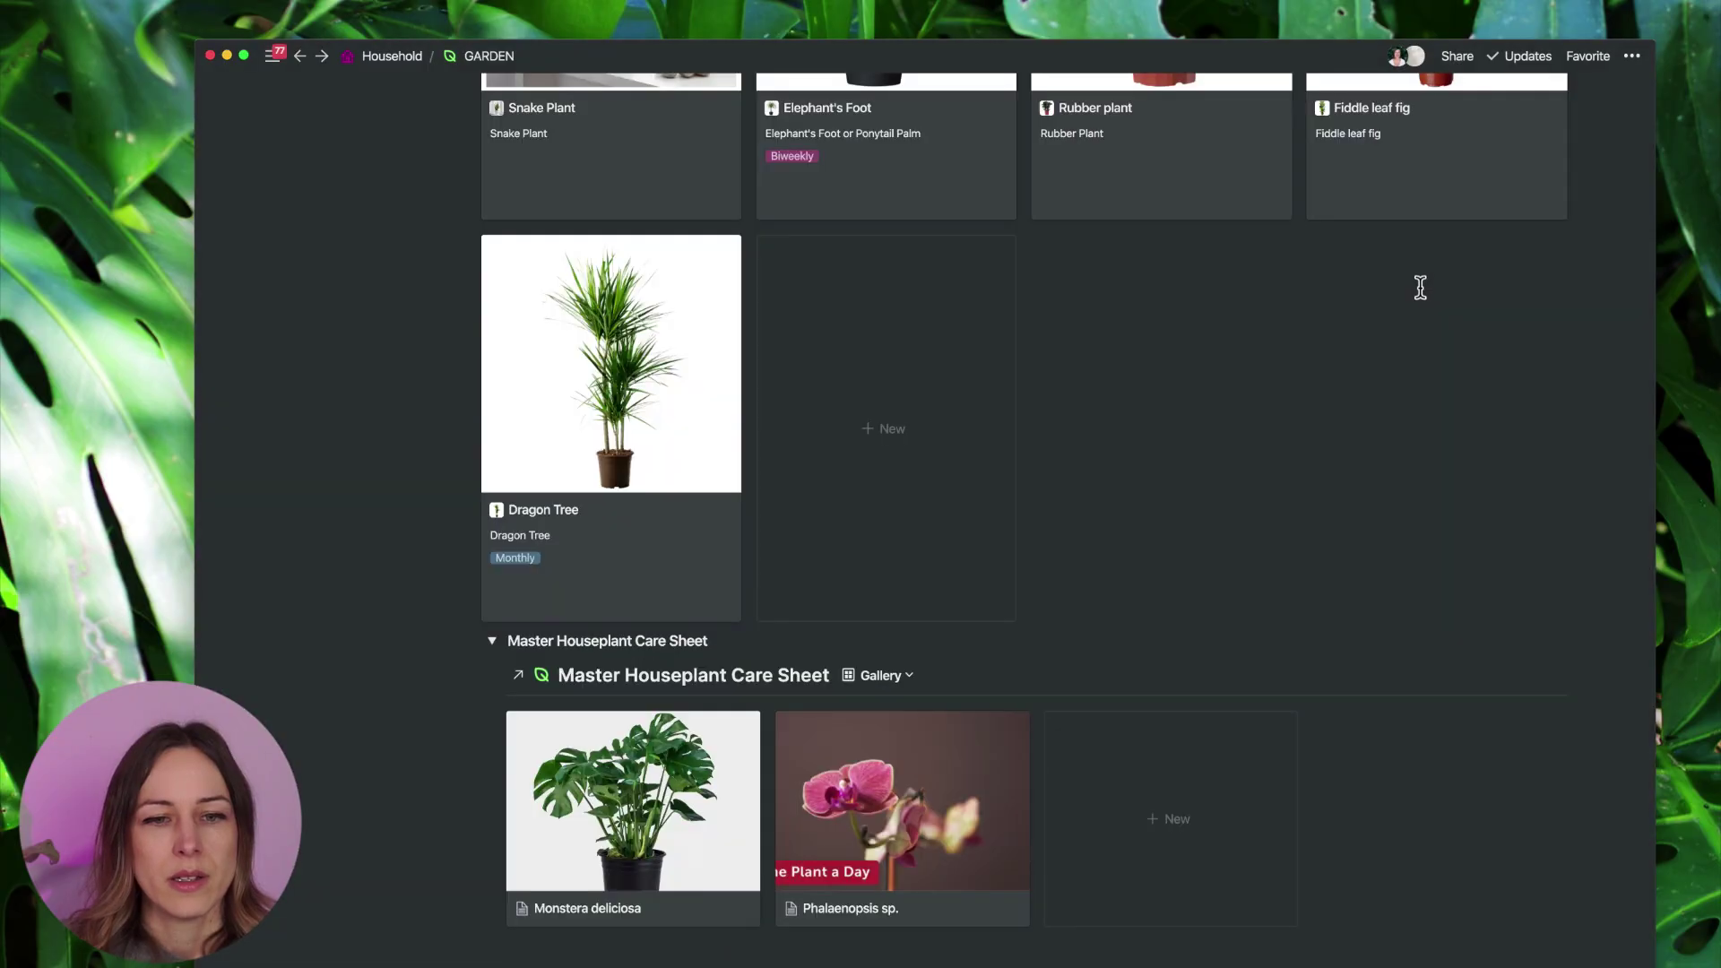
Review the Phalaenopsis sp. entry's care properties and photo, close the entry, and collapse the Master Houseplant Care Sheet section.
scroll(1420, 287, "down", 3)
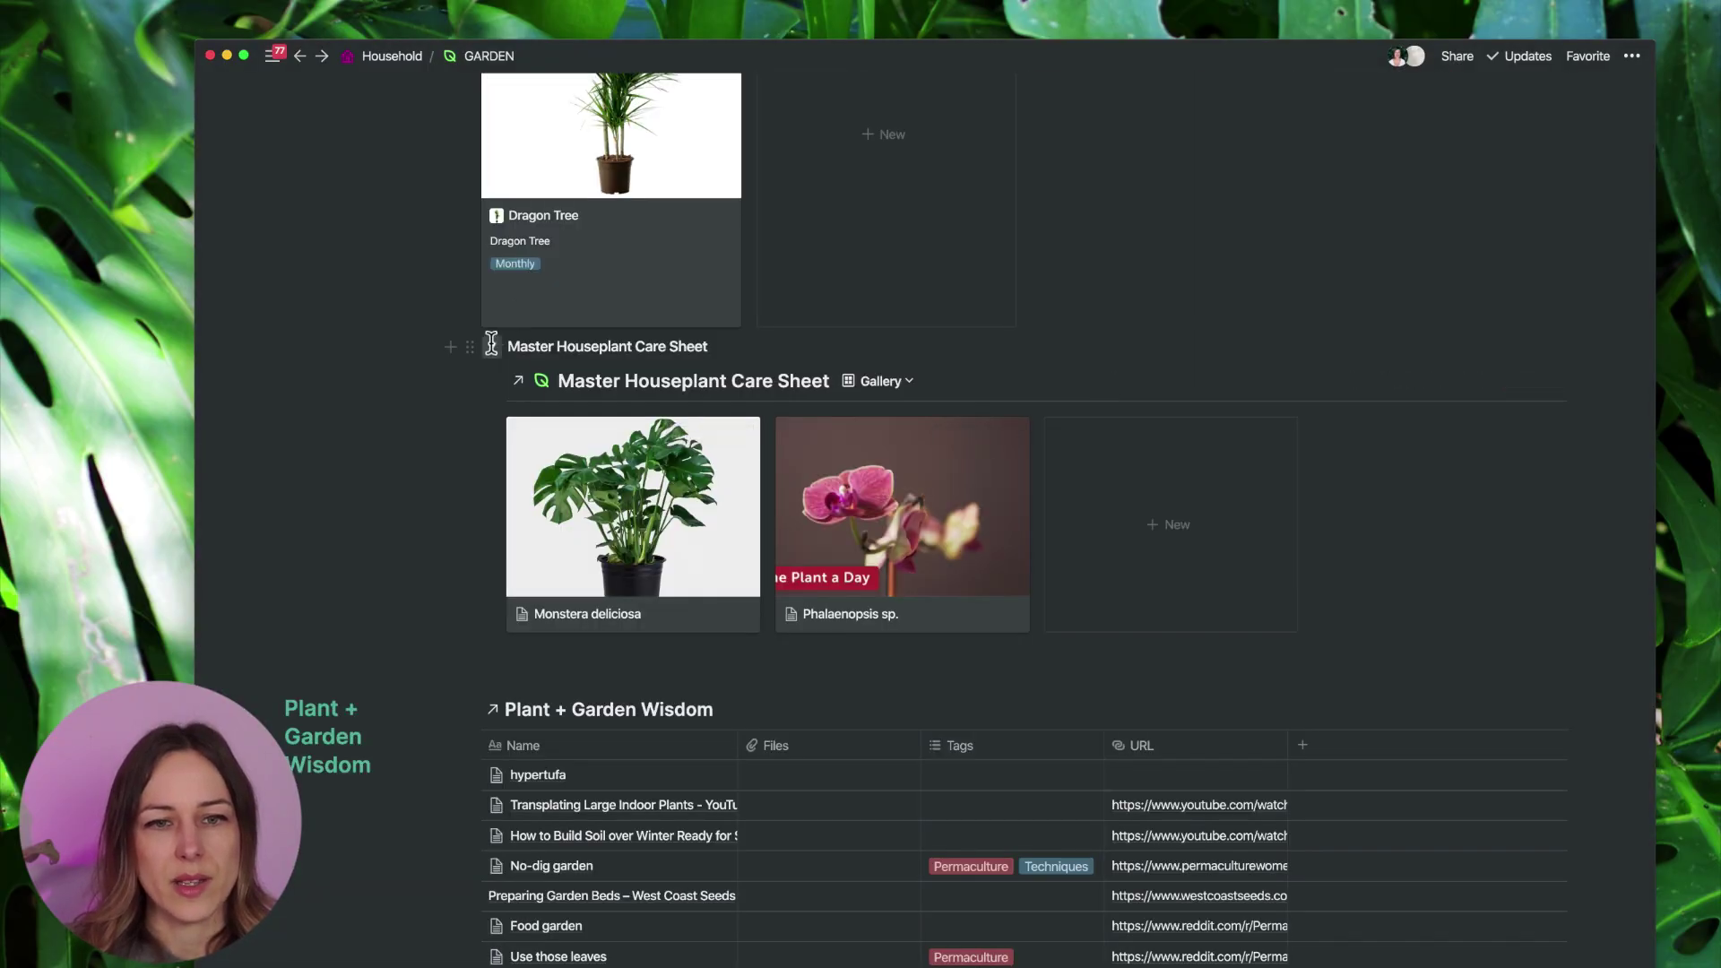
left_click(866, 524)
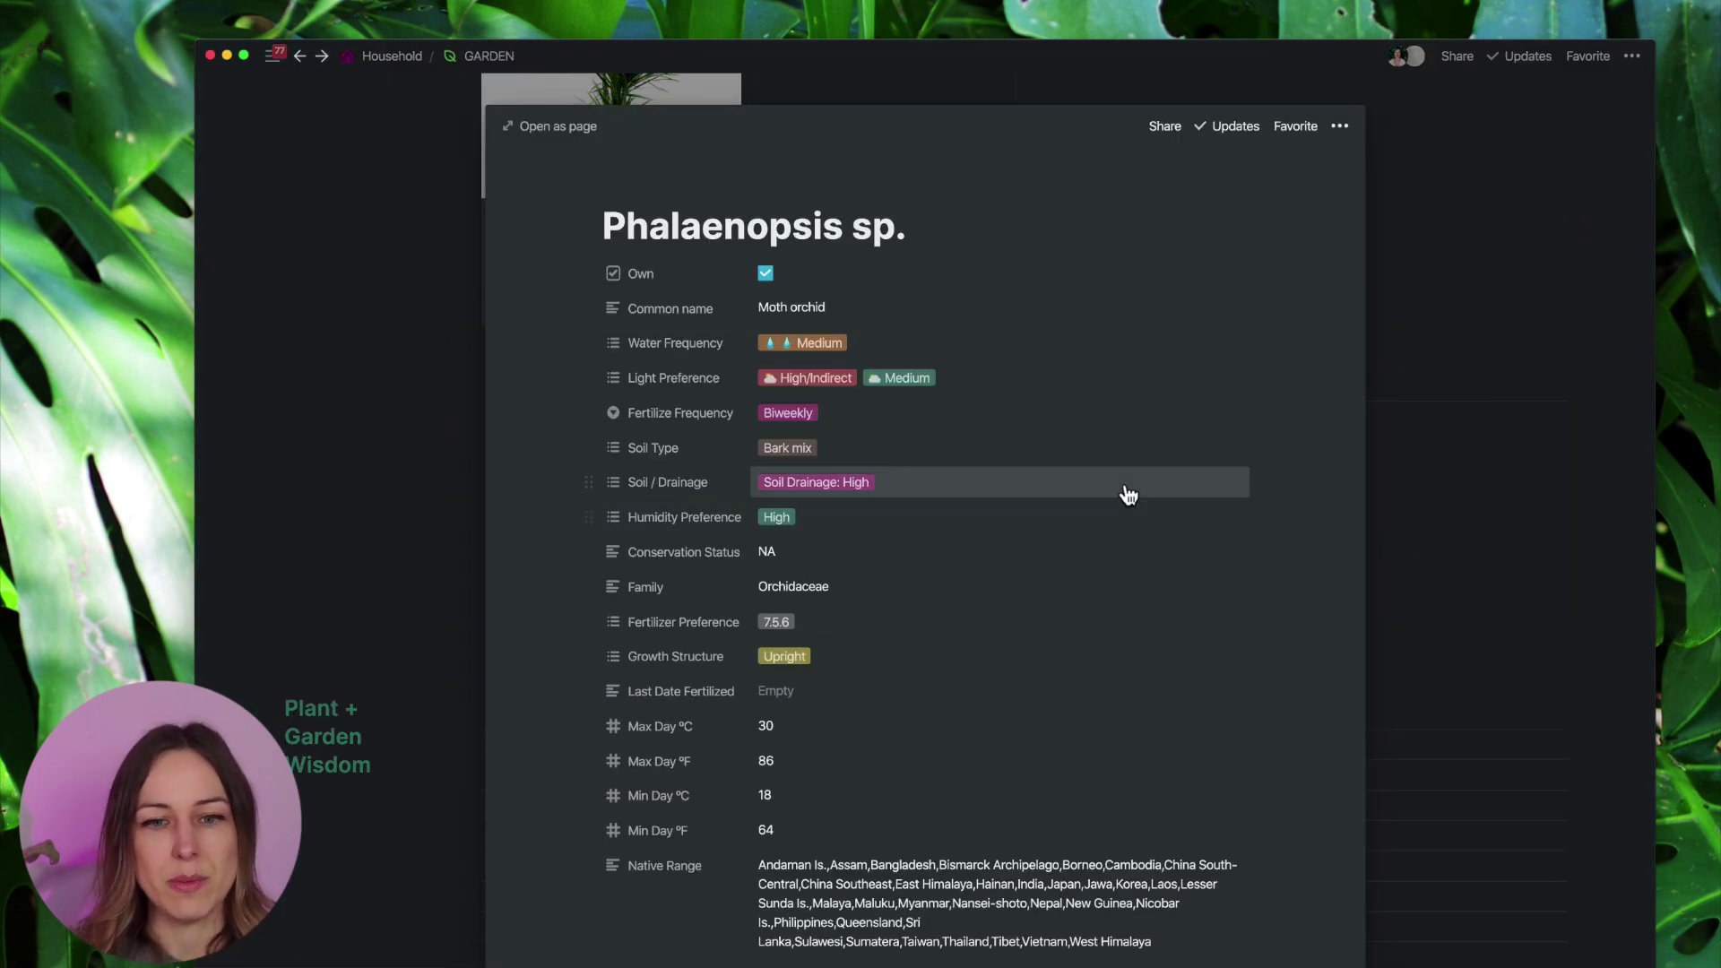
scroll(1127, 492, "down", 15)
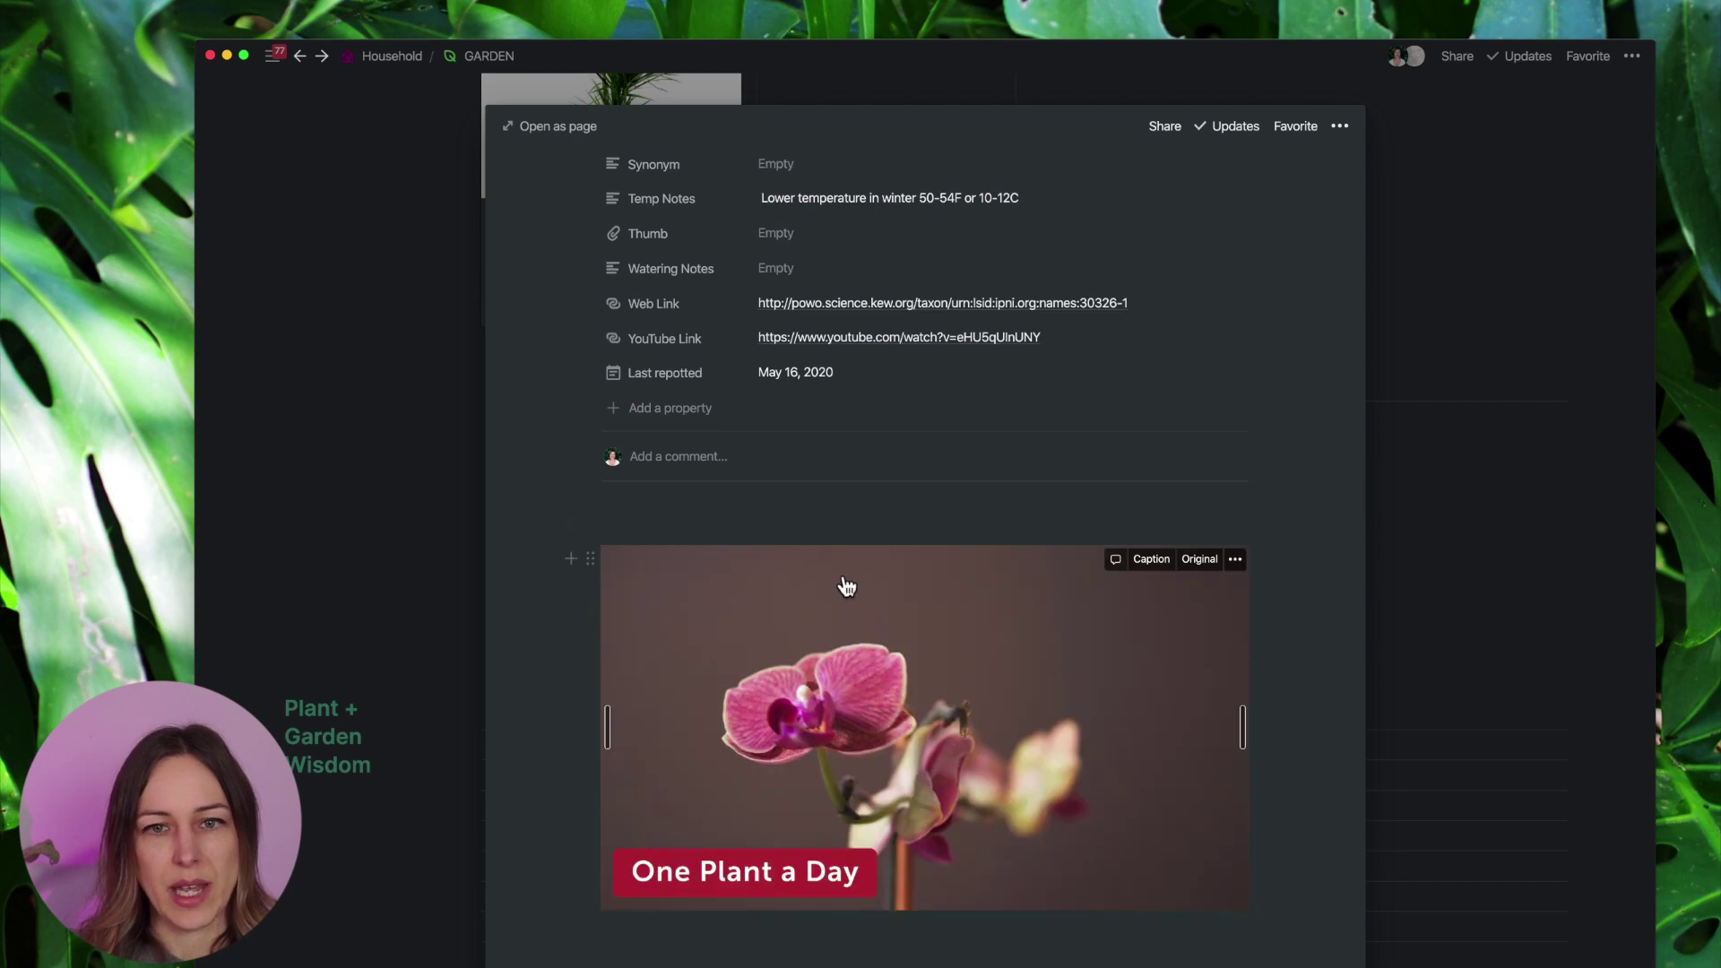
scroll(993, 499, "up", 15)
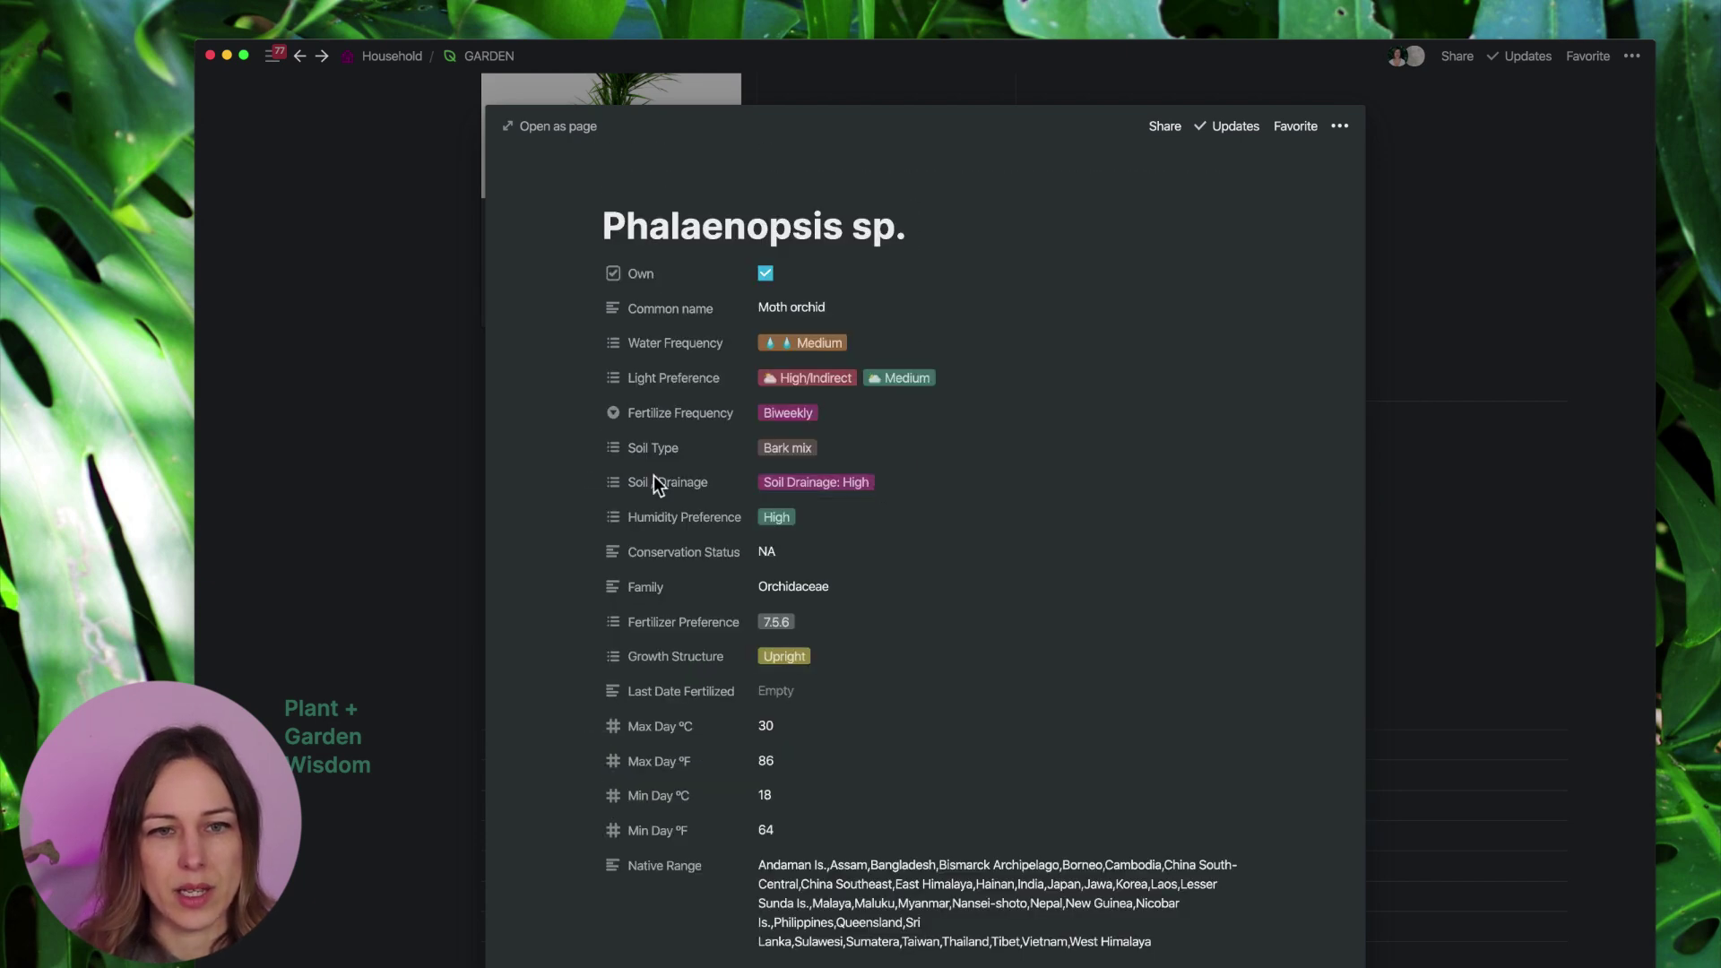
key("Escape")
left_click(492, 348)
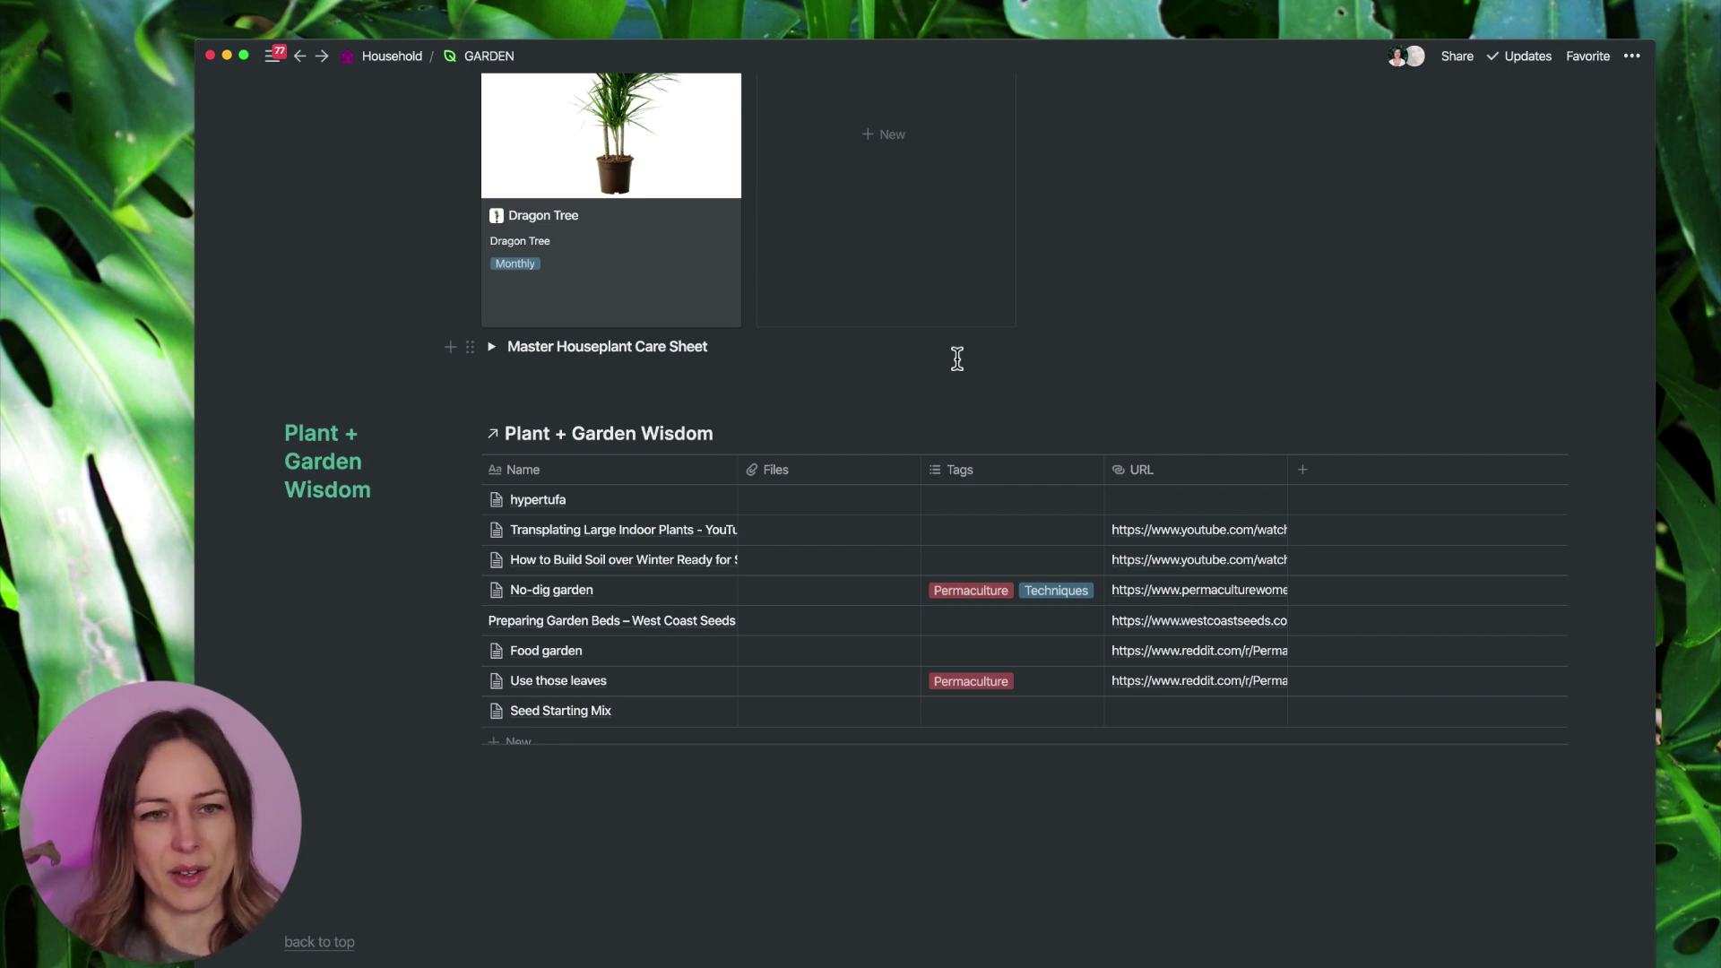
Open Gaia Green Kelp Meal in the Inventory gallery, review its properties and photo, and close the entry.
scroll(839, 594, "down", 8)
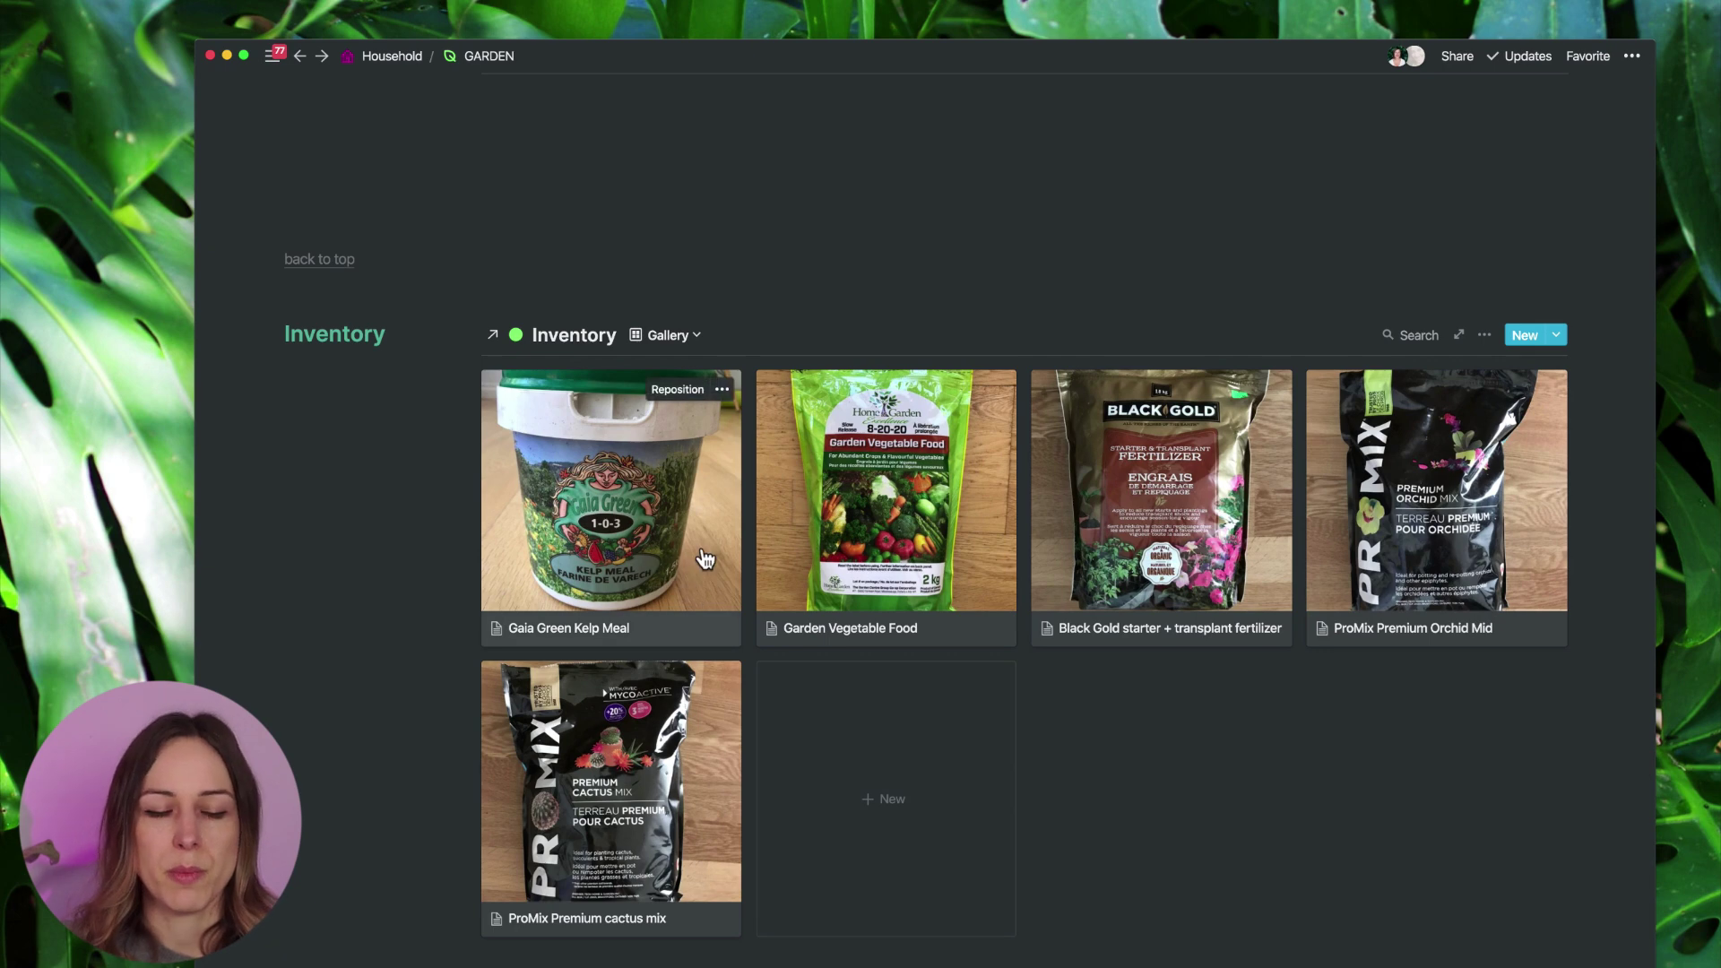
left_click(806, 527)
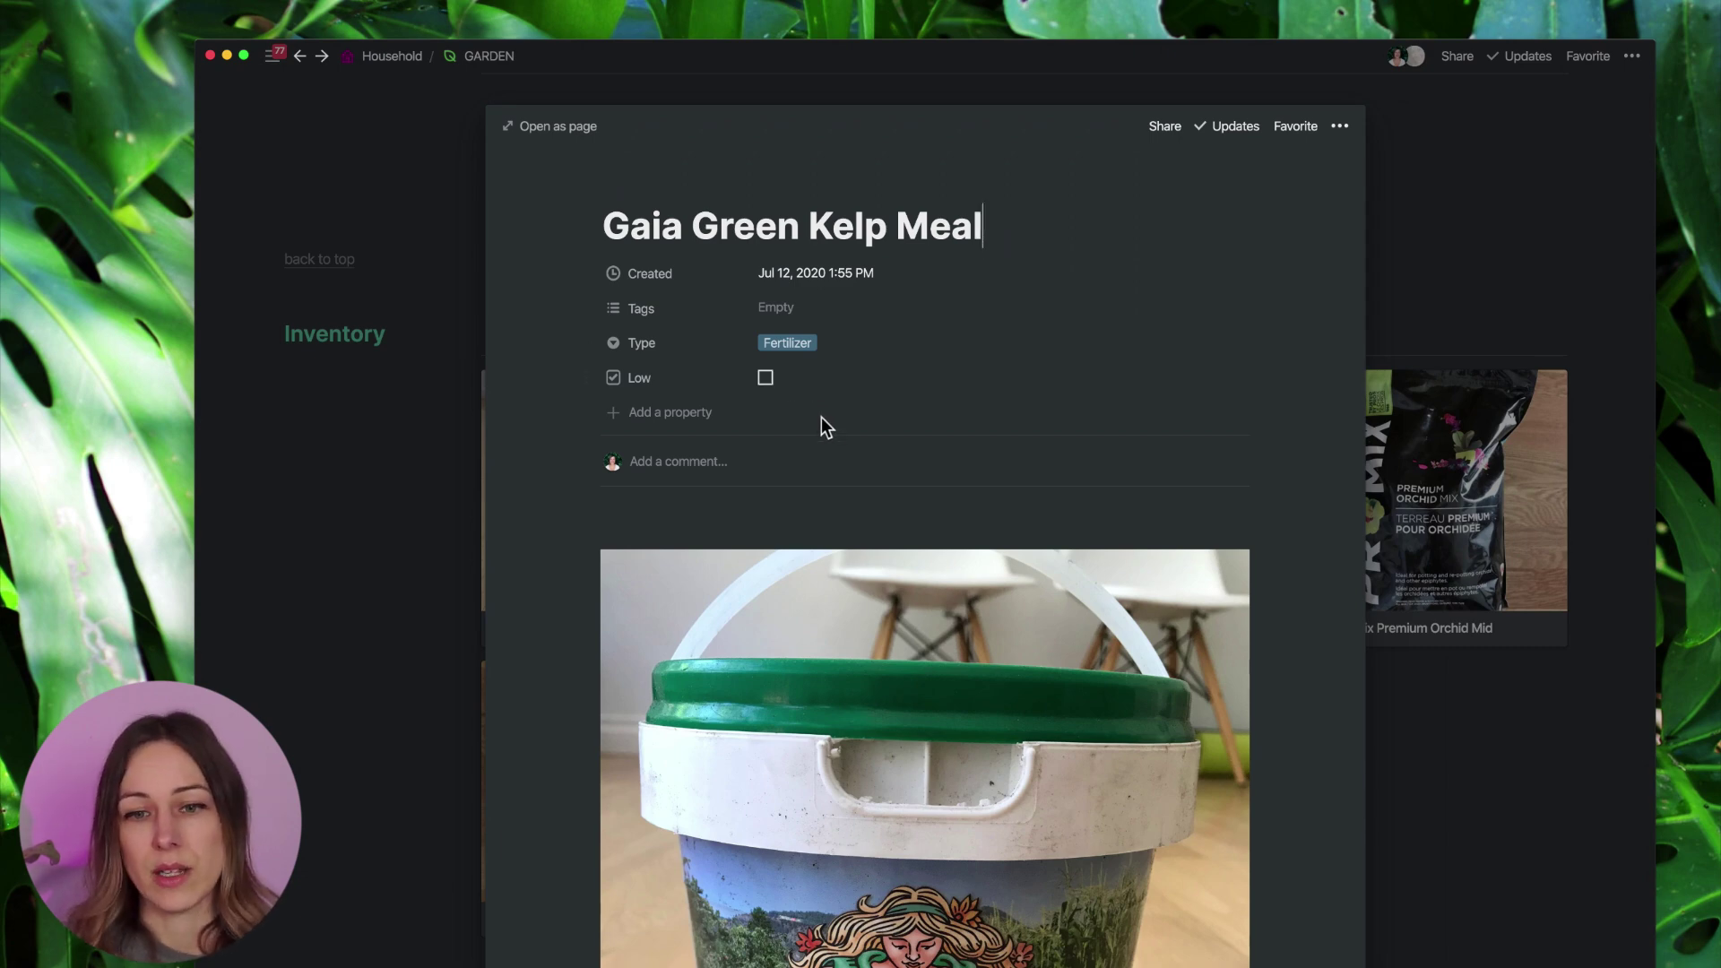
scroll(1234, 605, "down", 6)
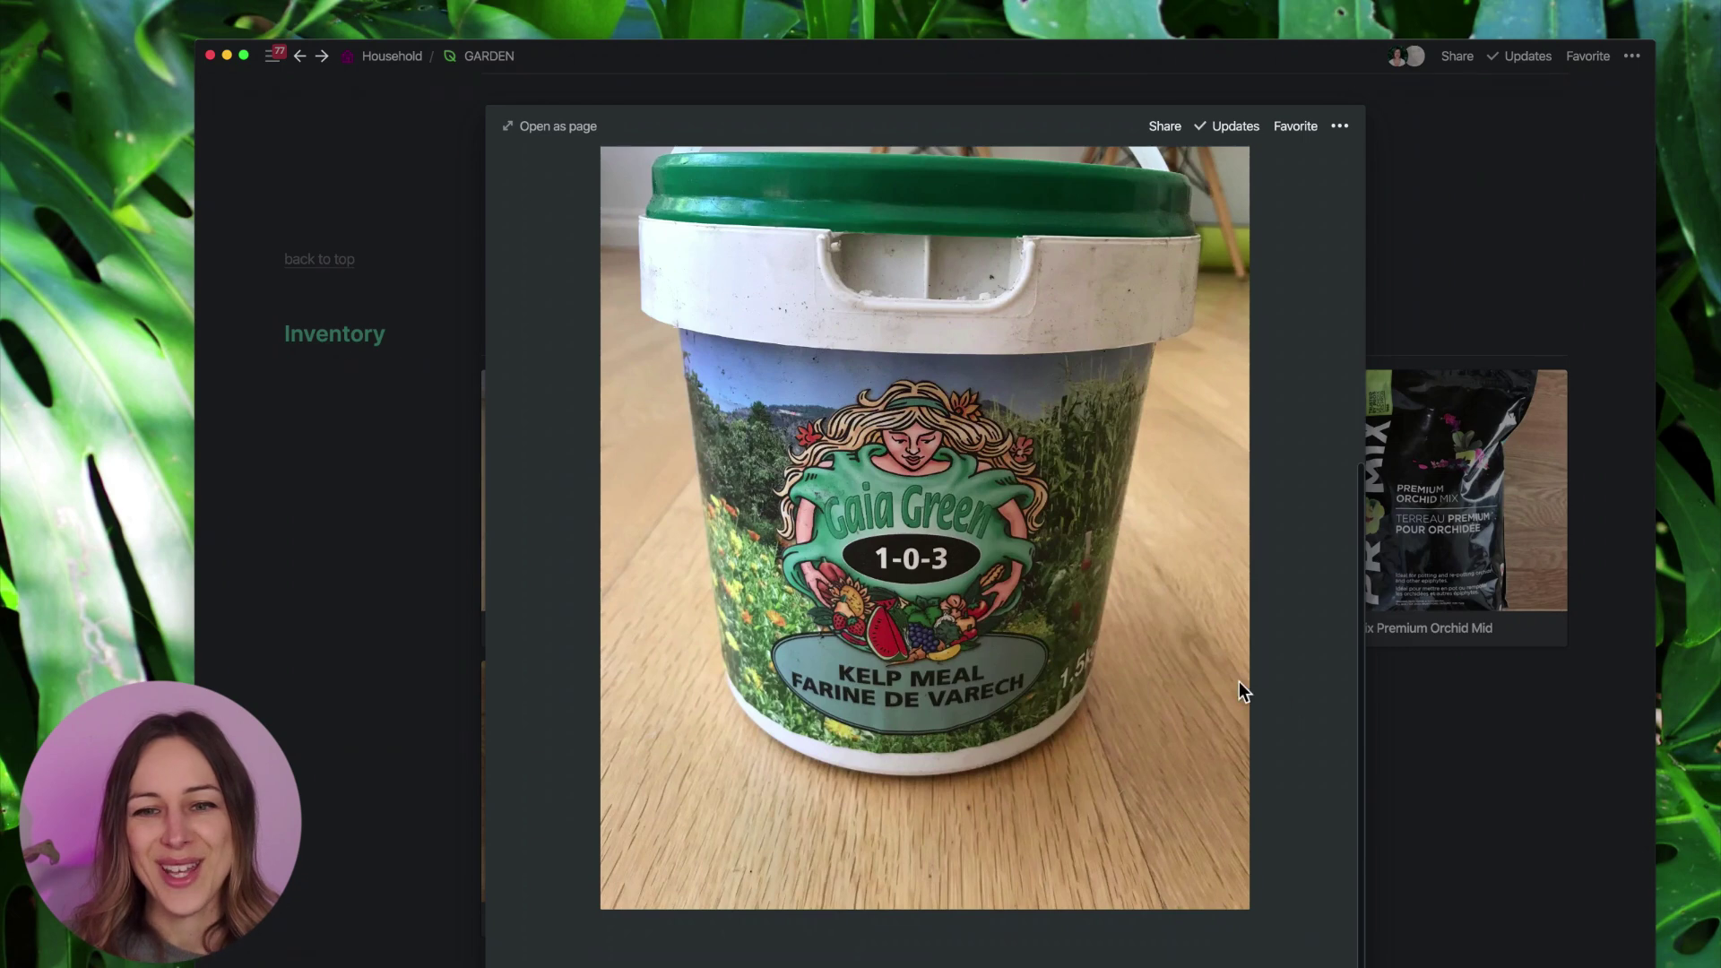
left_click(1449, 811)
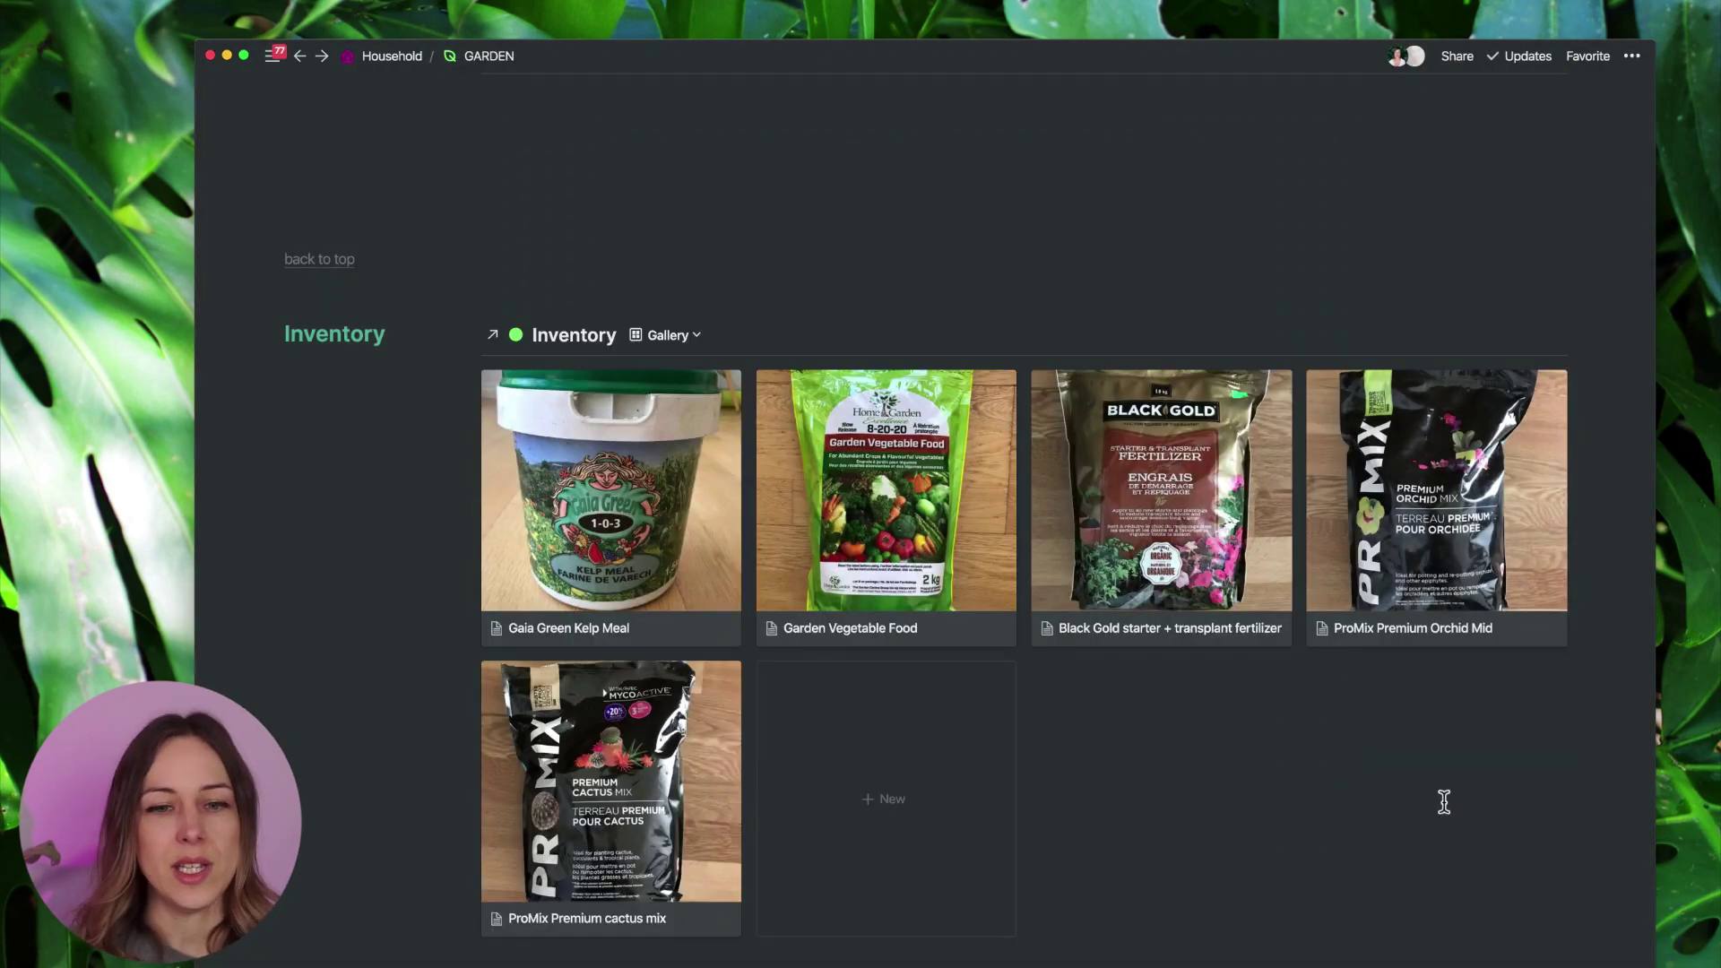
Return from Inventory to the Perennials table, review the Horsetail entry's properties, and close the entry.
scroll(1444, 802, "down", 3)
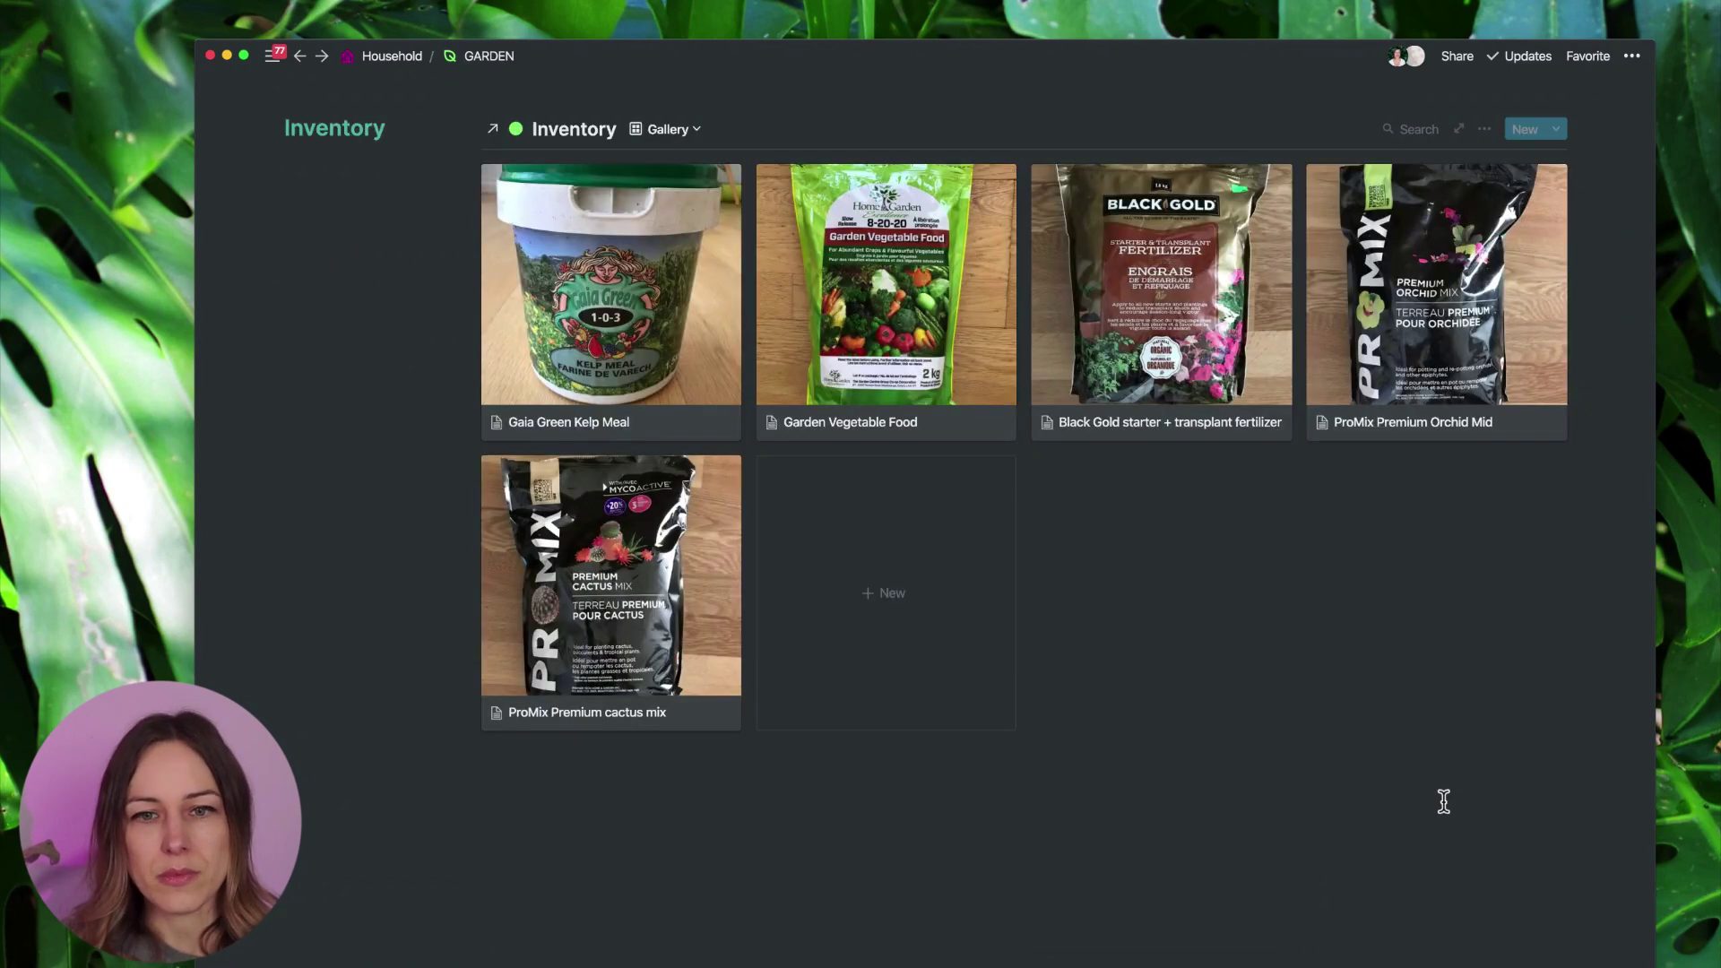
scroll(1444, 798, "up", 10)
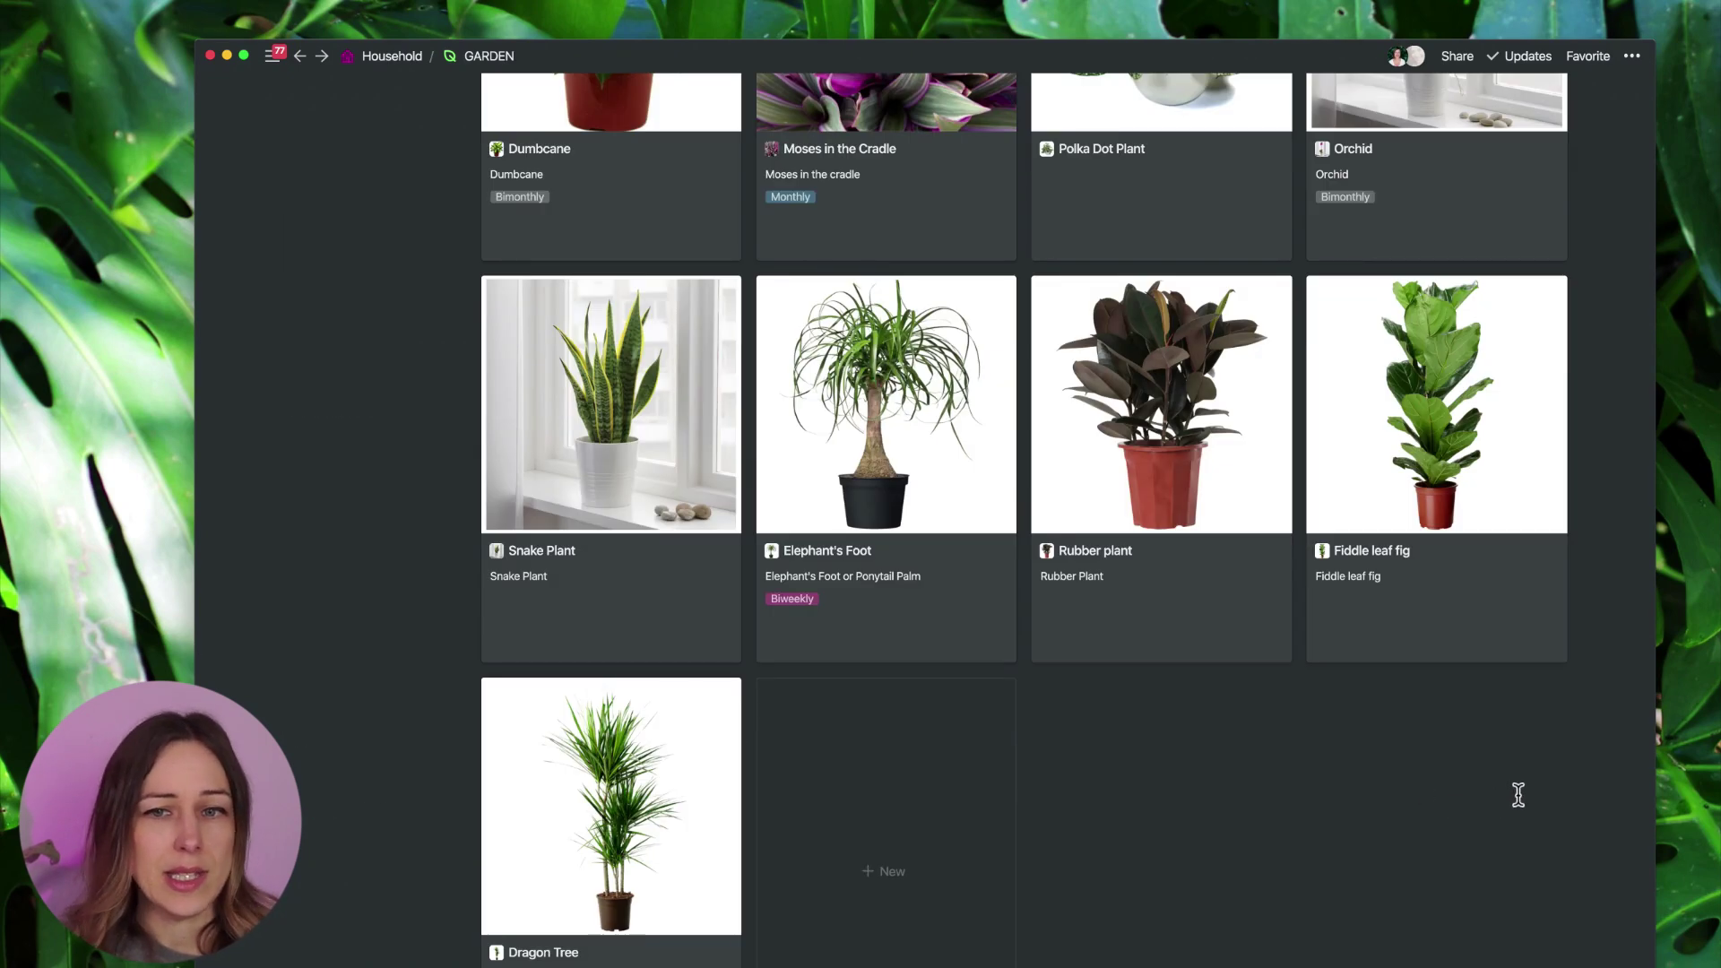
scroll(1611, 595, "up", 10)
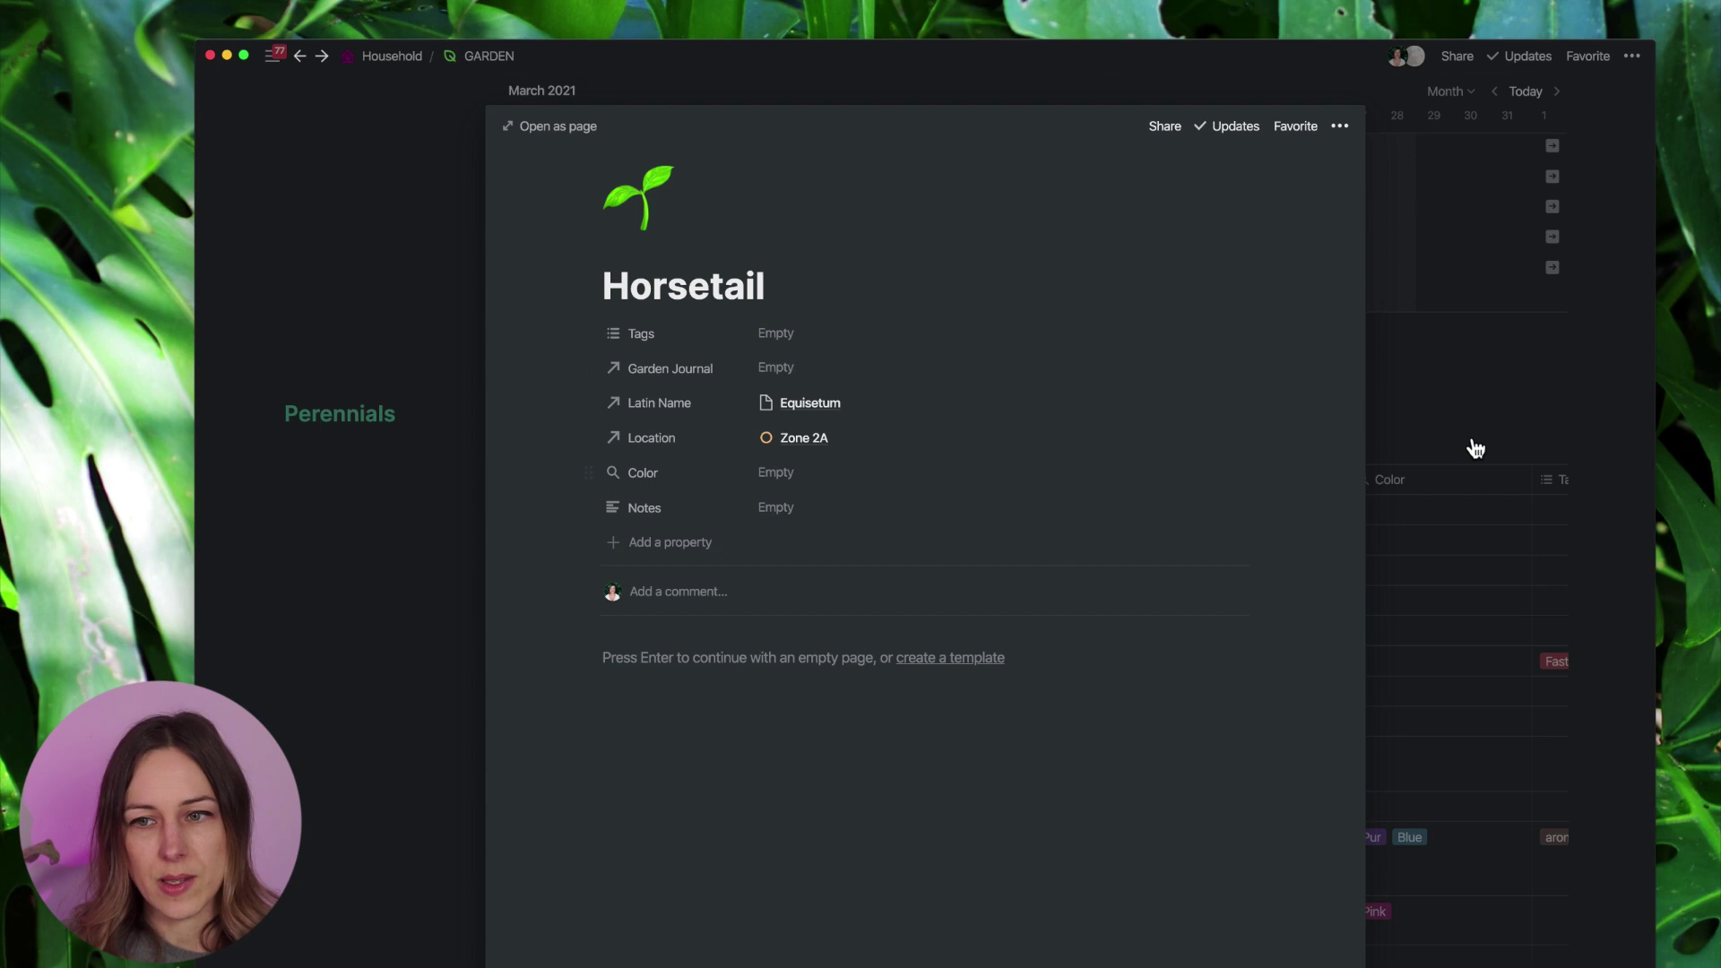
left_click(1449, 429)
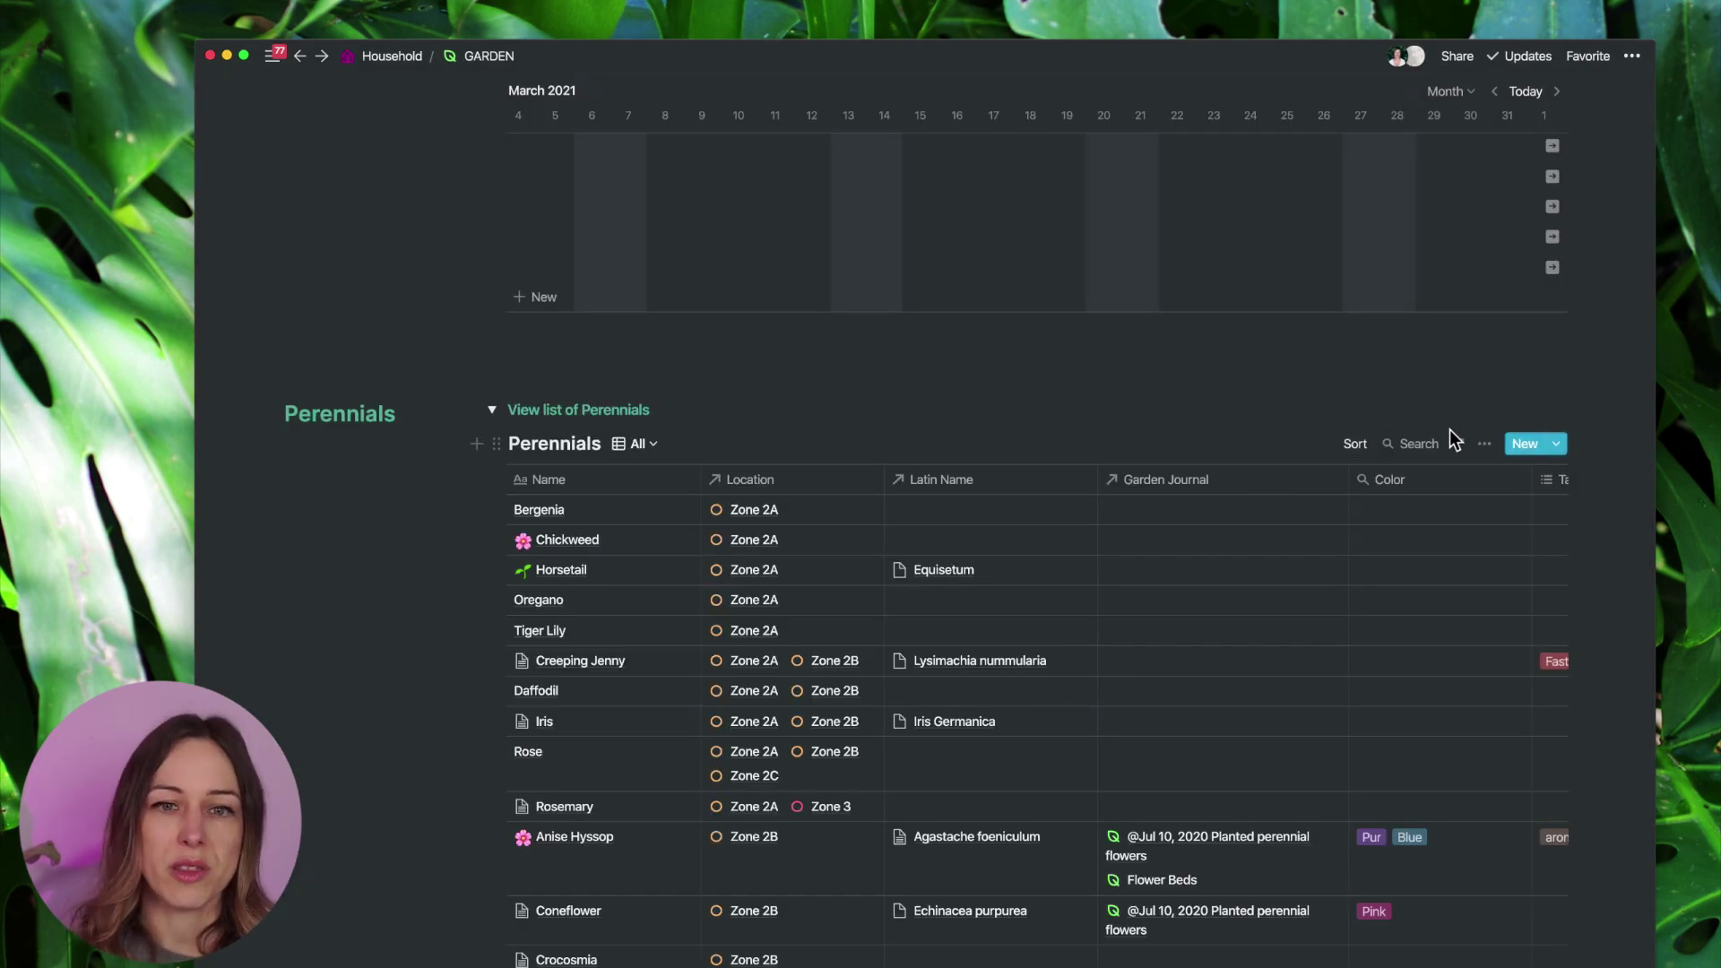